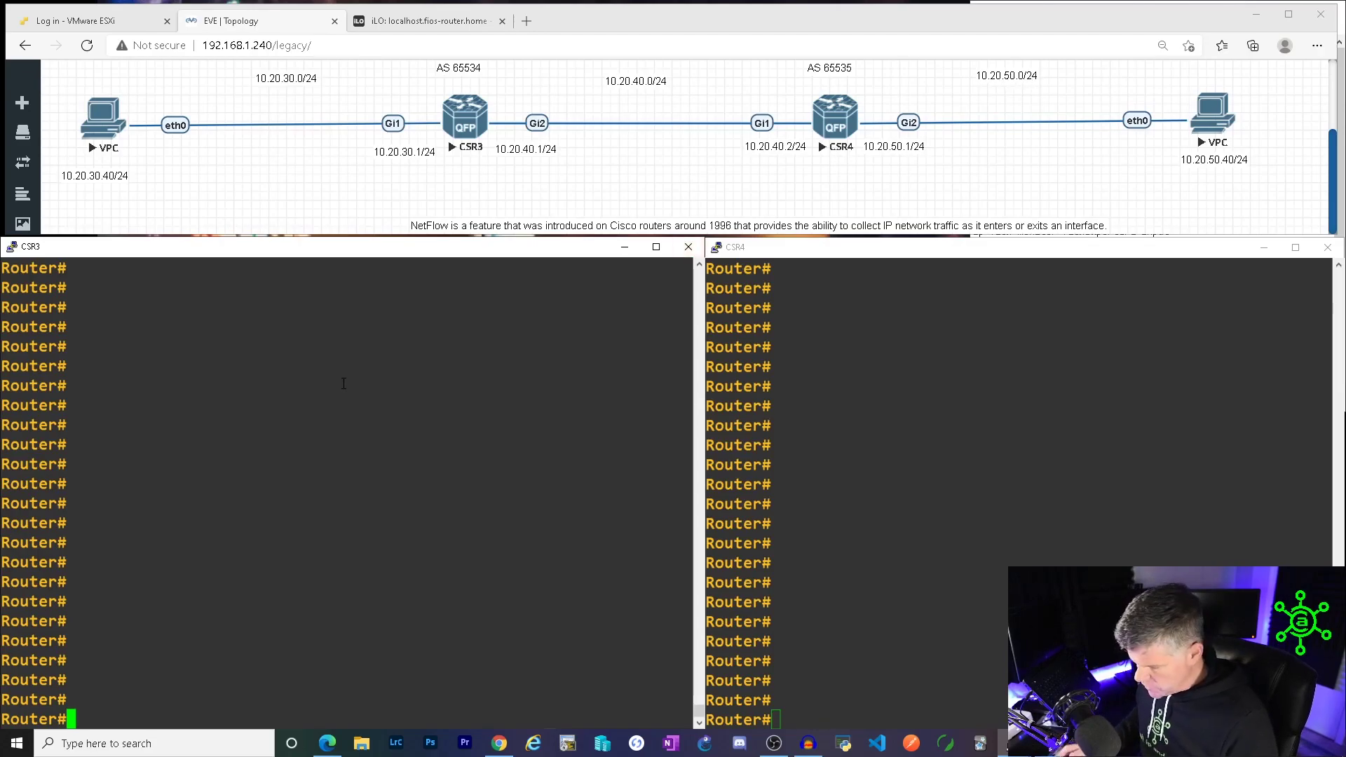
{"action": "type", "text": "show ip ro"}
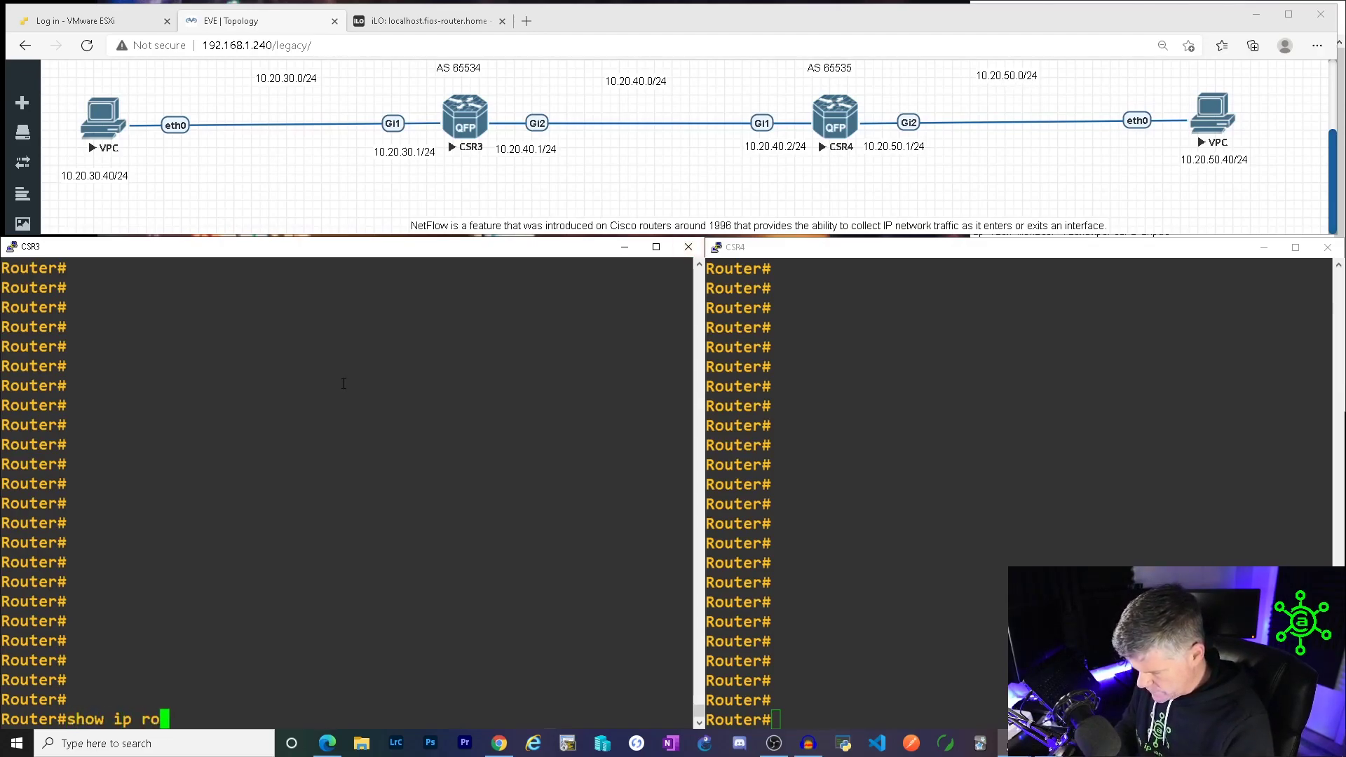
{"action": "type", "text": "ute"}
Show CSR3's routing table and highlight the connected 10.20.30.0/24 and 10.20.40.0/30 routes.
{"action": "key", "text": "Return"}
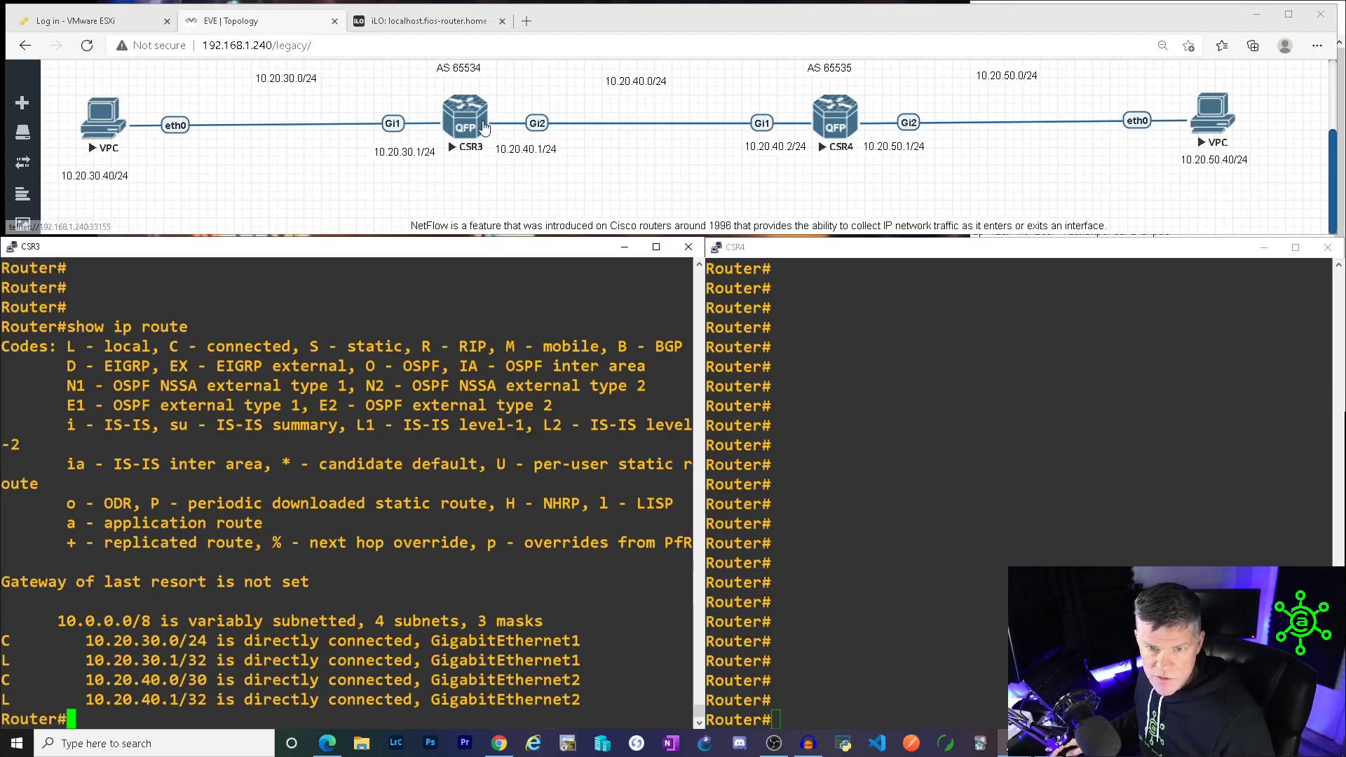
{"action": "triple_click", "coordinate": [245, 641]}
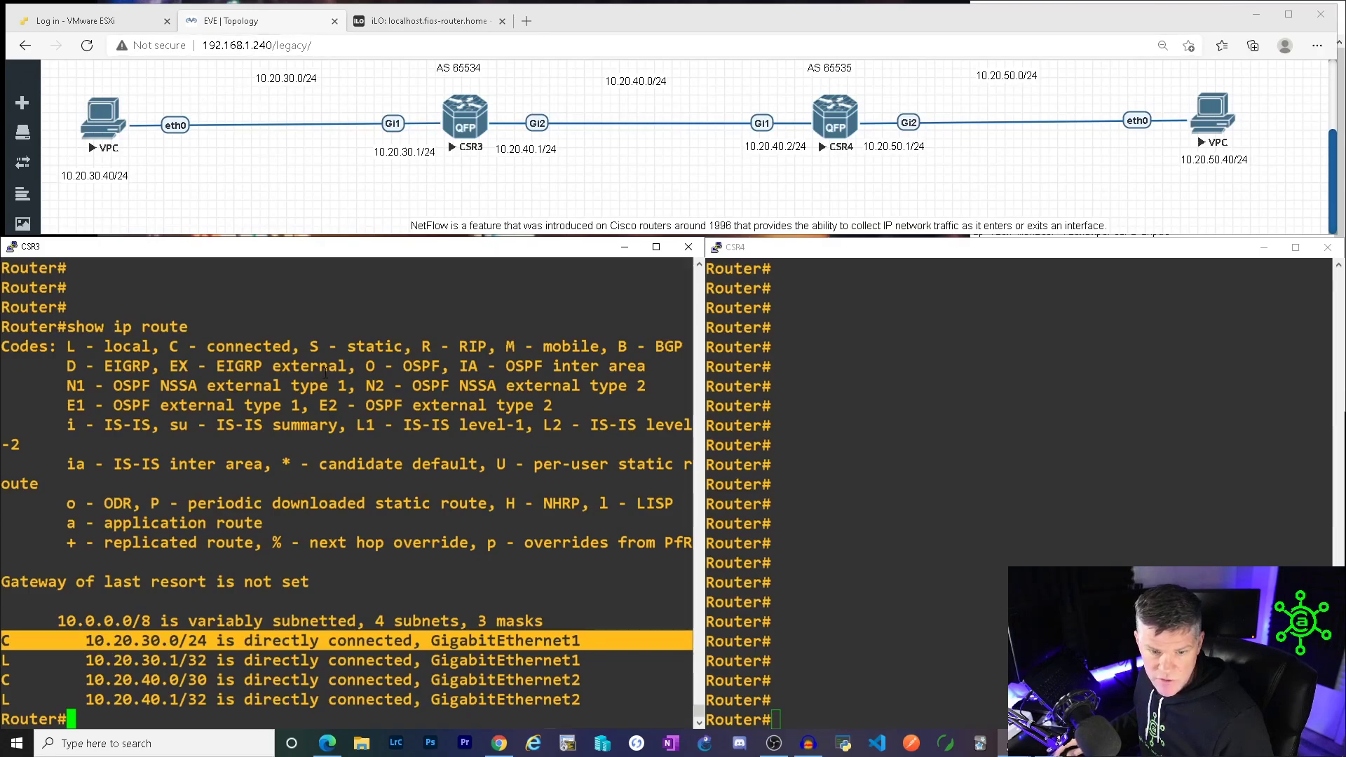
{"action": "triple_click", "coordinate": [274, 680]}
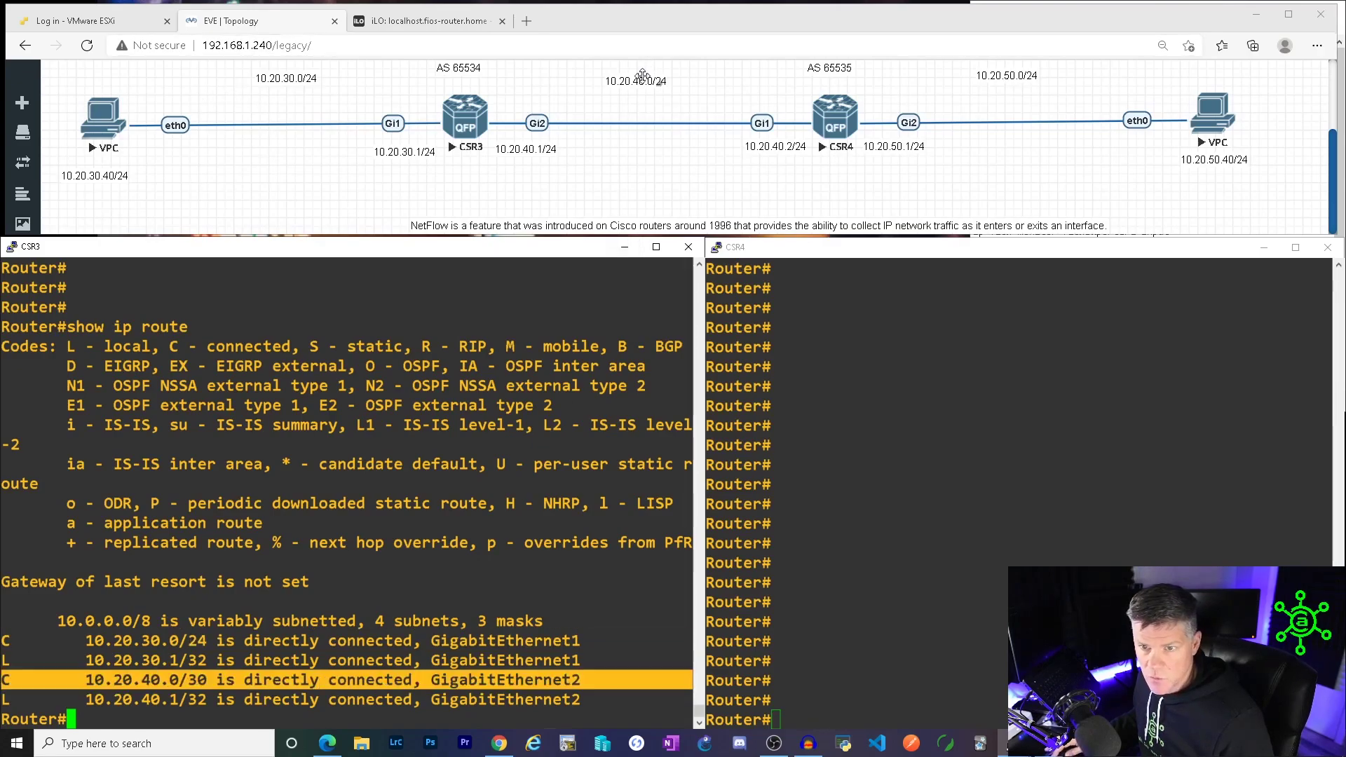
Look up 10.20.50.40 on CSR3, which returns 'Subnet not in table'.
{"action": "key", "text": "Return"}
{"action": "key", "text": "Return"}
{"action": "type", "text": "s"}
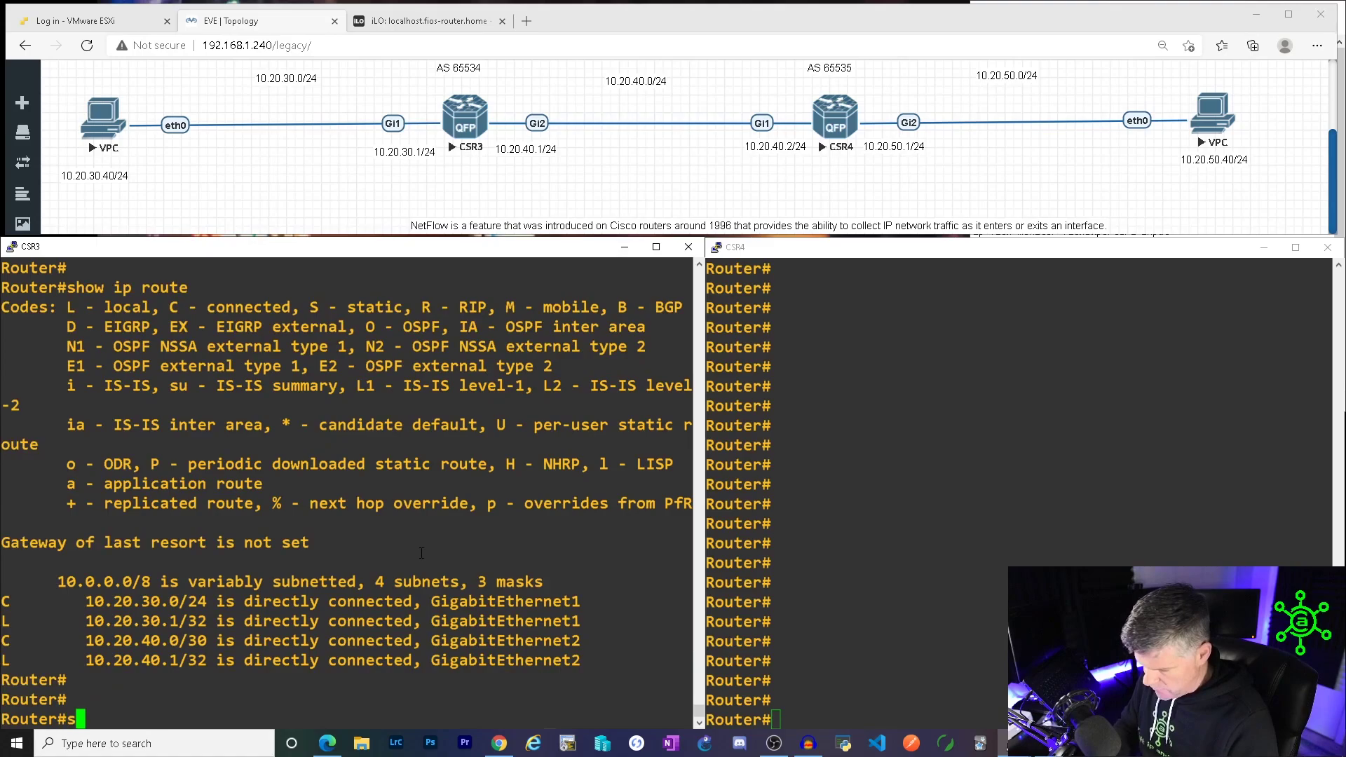
{"action": "type", "text": "how ip route "}
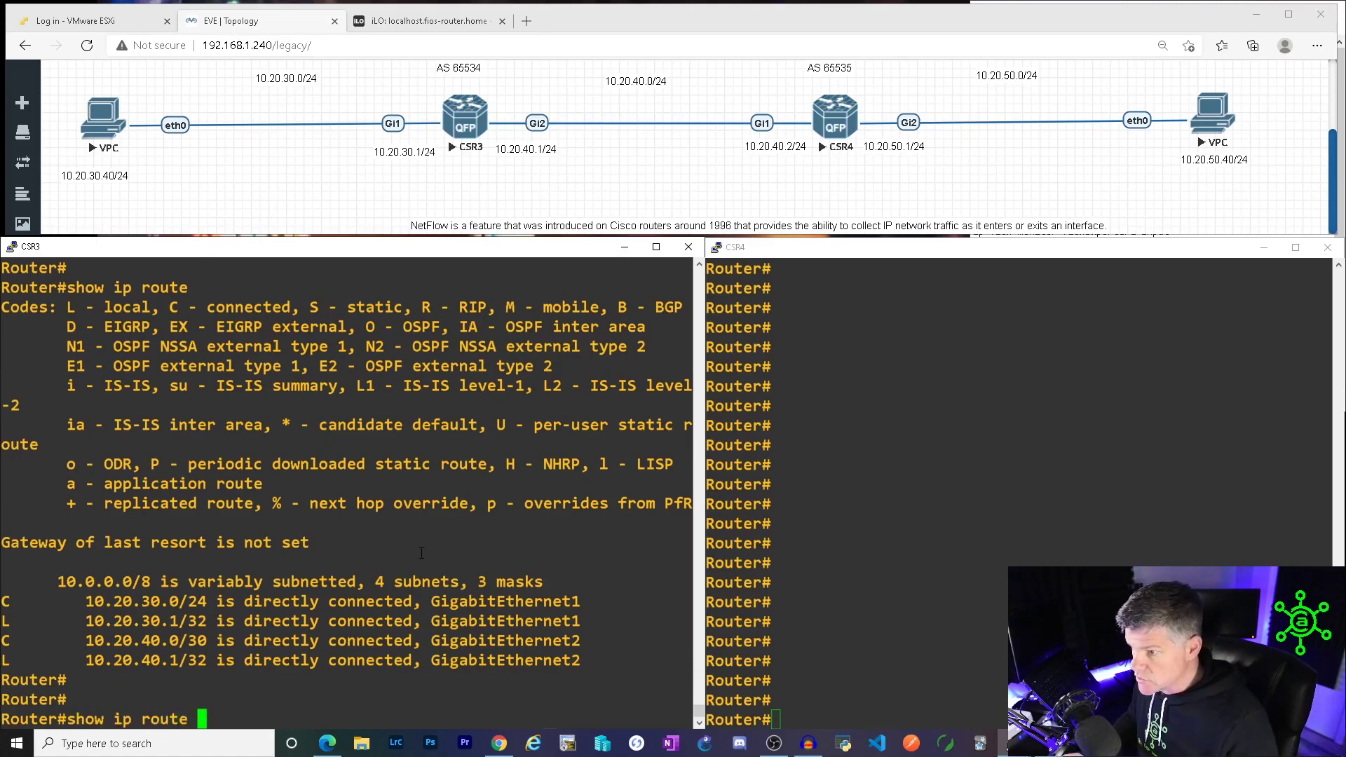
{"action": "type", "text": "10.20.5"}
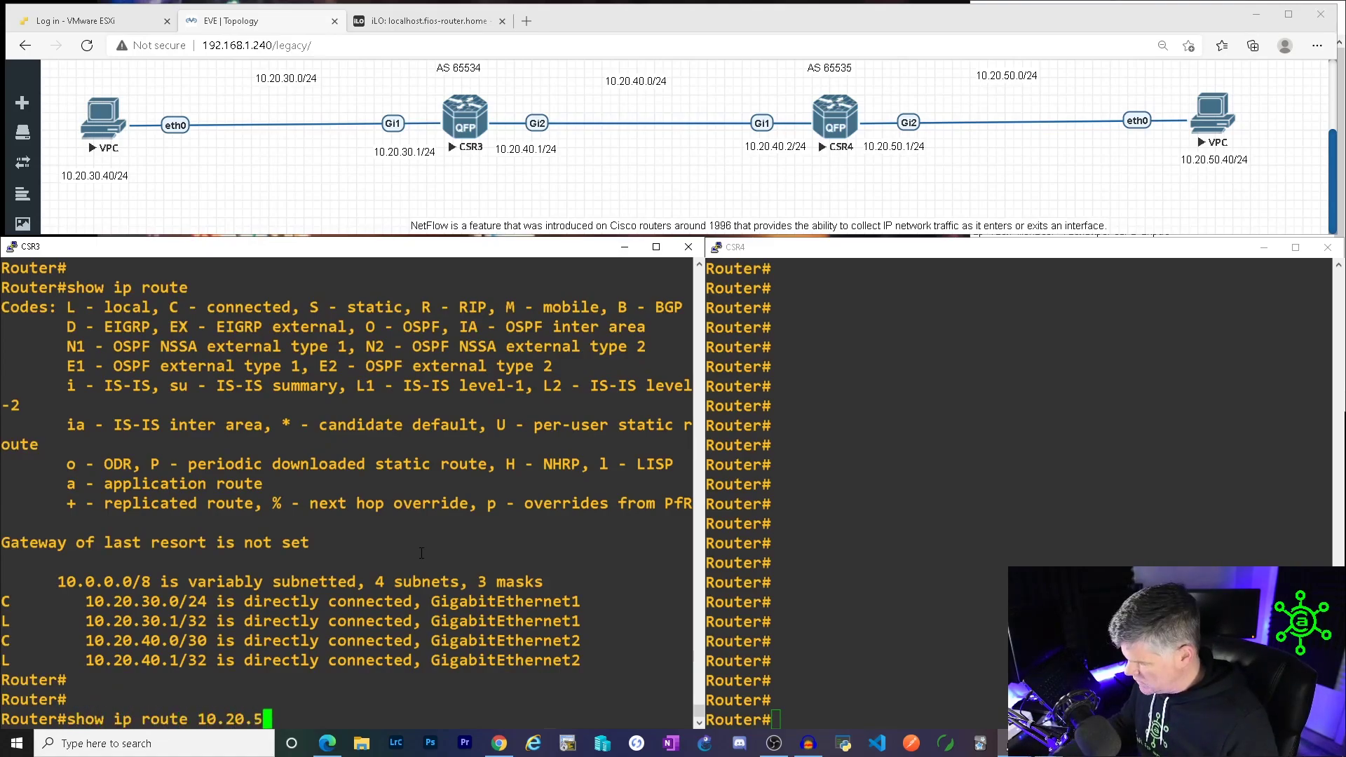
{"action": "type", "text": "0.40"}
{"action": "key", "text": "Return"}
{"action": "key", "text": "Return"}
{"action": "key", "text": "Return"}
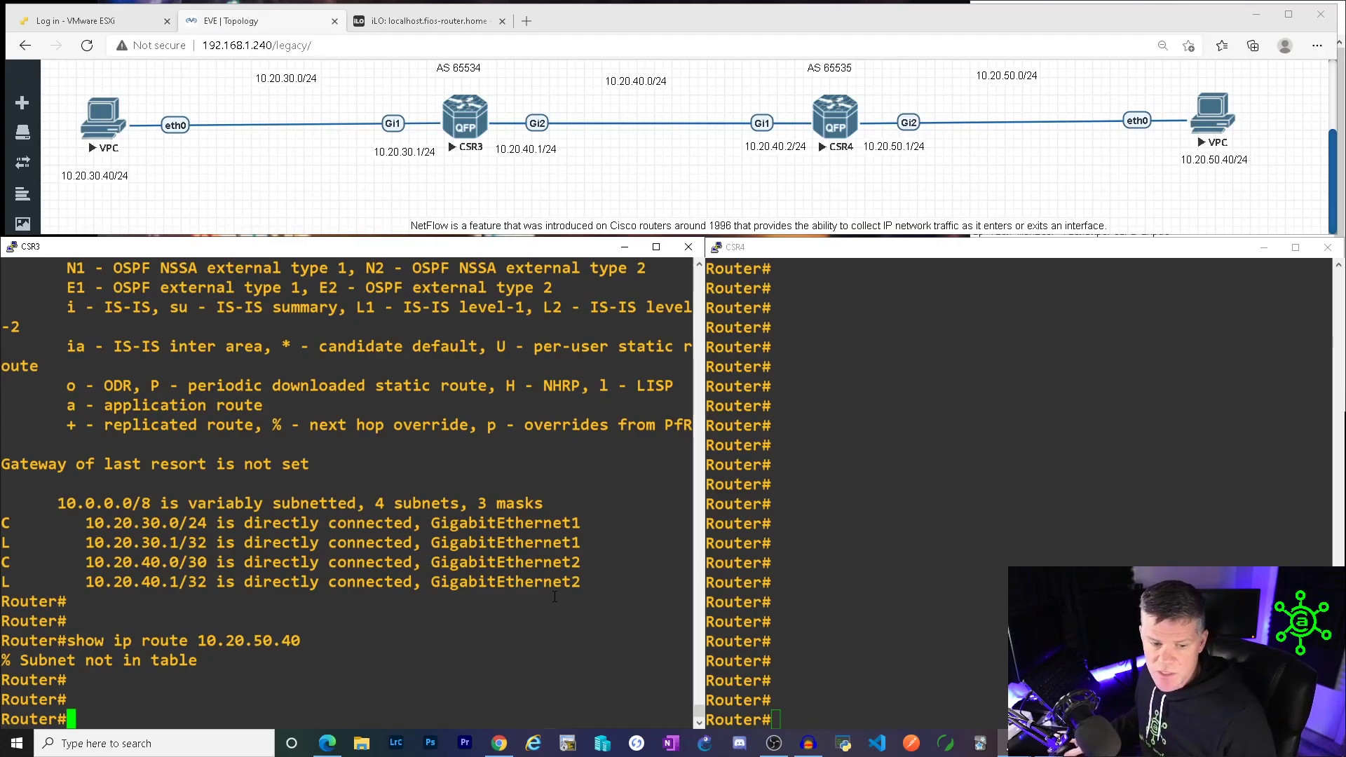
{"action": "key", "text": "Return"}
{"action": "key", "text": "Return"}
{"action": "key", "text": "Return"}
{"action": "key", "text": "Return"}
{"action": "key", "text": "Return"}
{"action": "key", "text": "Return"}
{"action": "key", "text": "Return"}
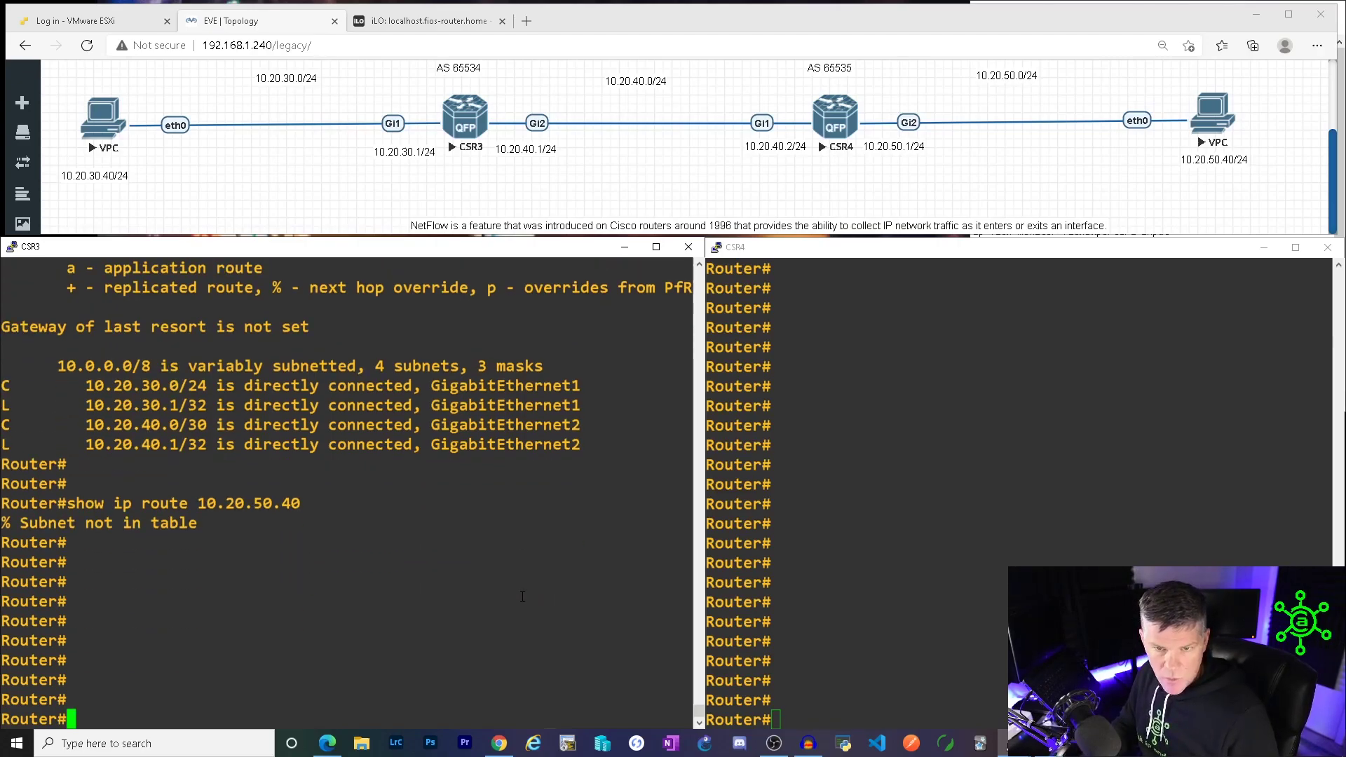
{"action": "key", "text": "Return"}
{"action": "key", "text": "Return"}
{"action": "key", "text": "Return"}
{"action": "key", "text": "Return"}
{"action": "key", "text": "Return"}
{"action": "key", "text": "Return"}
{"action": "key", "text": "Return"}
{"action": "key", "text": "Return"}
{"action": "key", "text": "Return"}
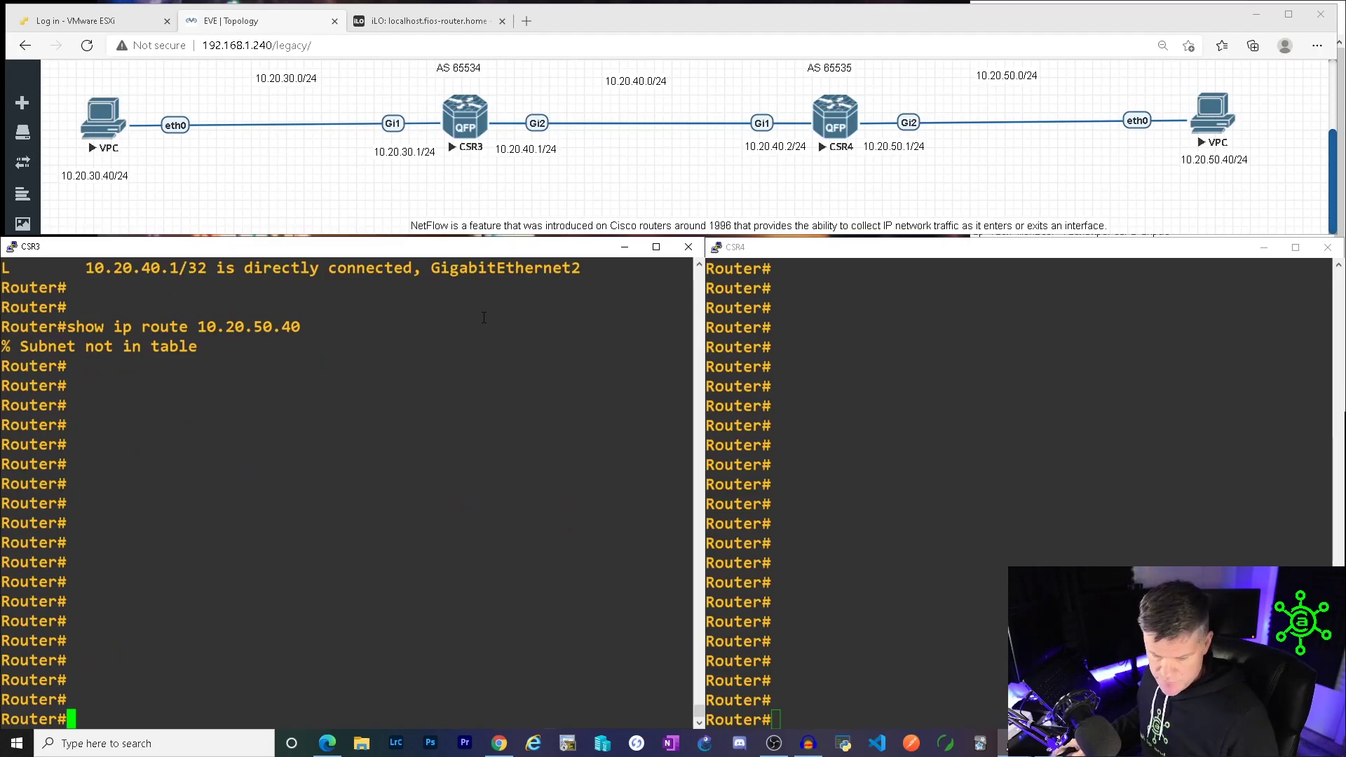
Configure router bgp 65534 on CSR3 with neighbor 10.20.40.2 remote-as 65535.
{"action": "type", "text": "conf t"}
{"action": "key", "text": "Return"}
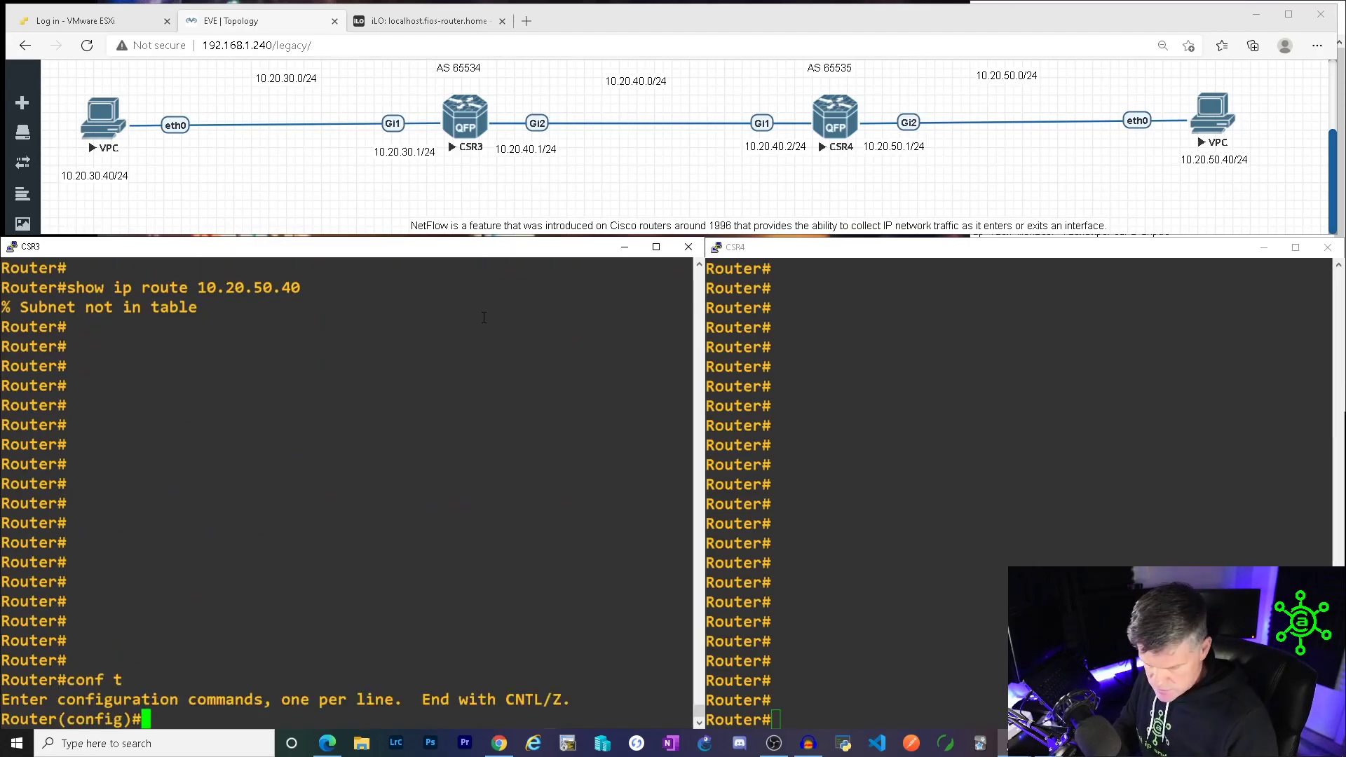
{"action": "type", "text": "router bgp"}
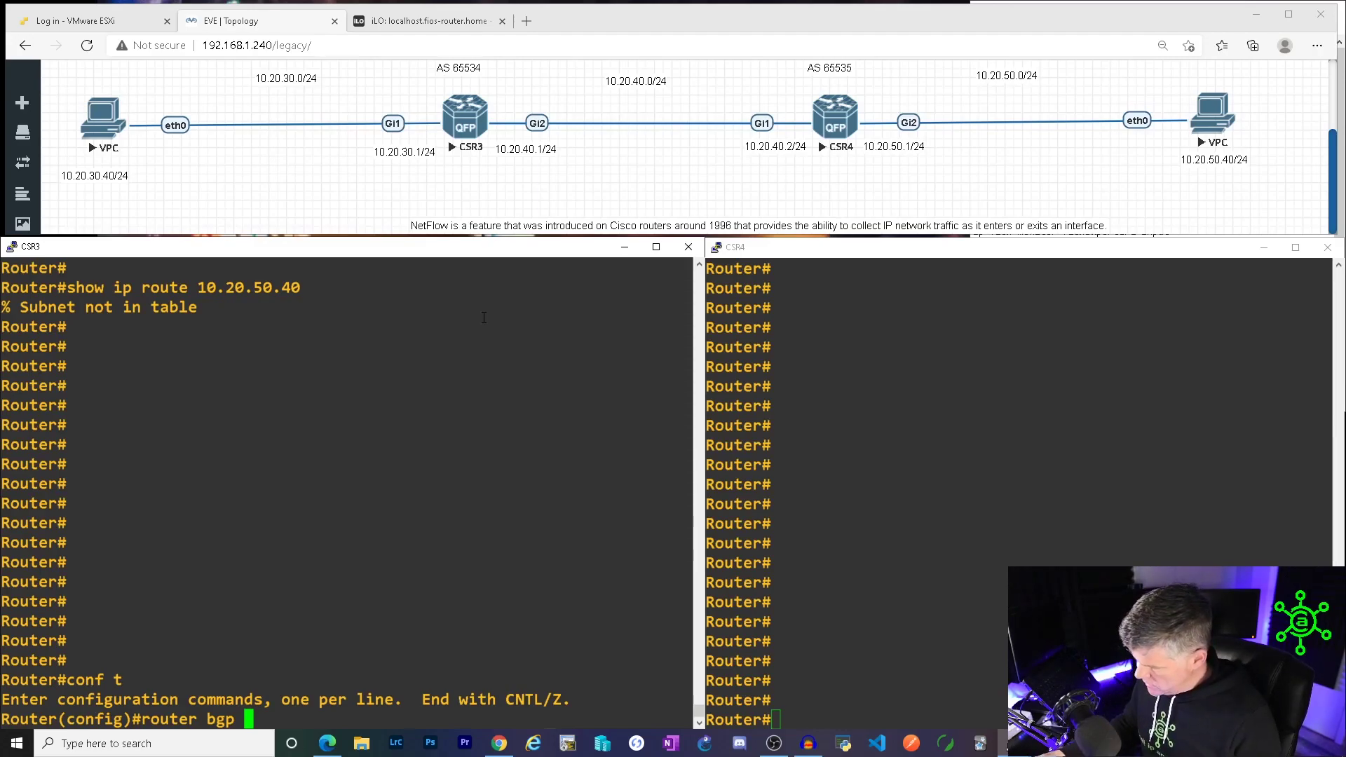
{"action": "type", "text": "65534"}
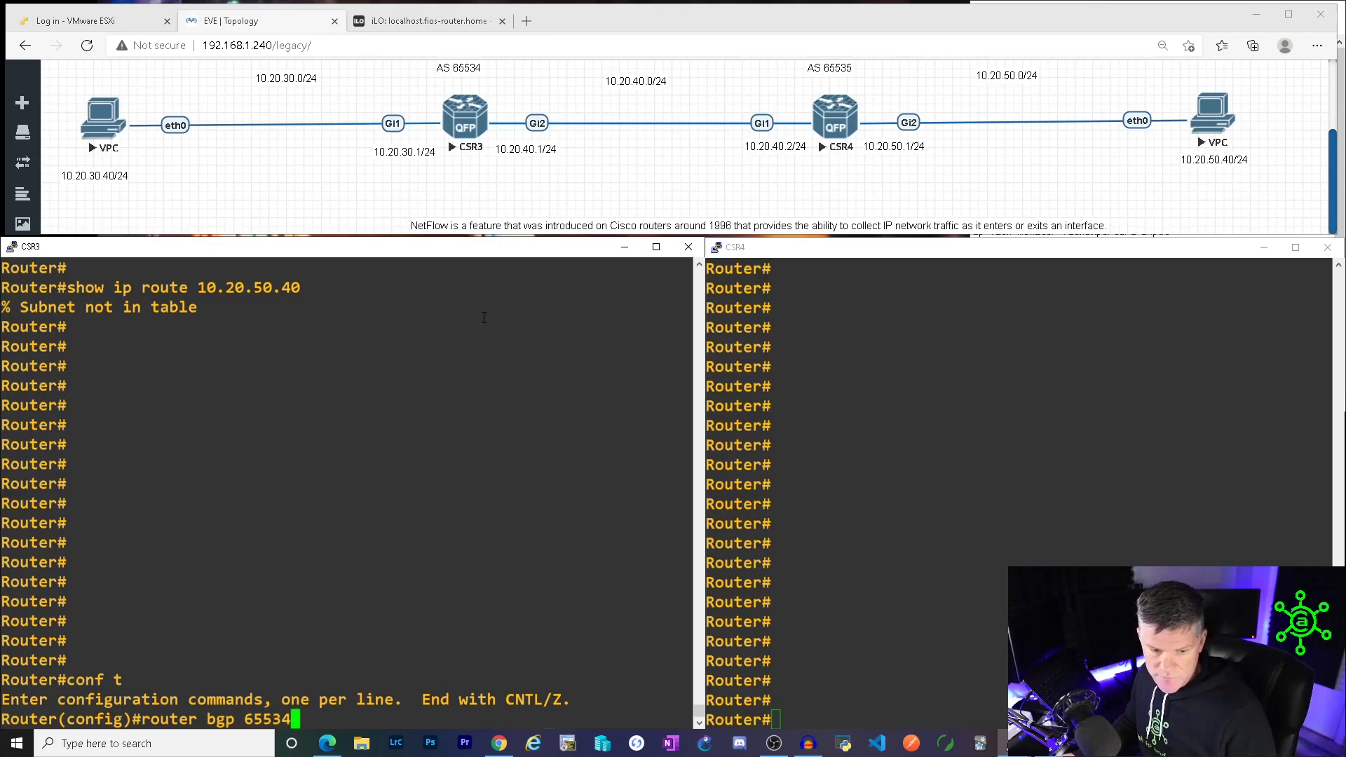
{"action": "key", "text": "Return"}
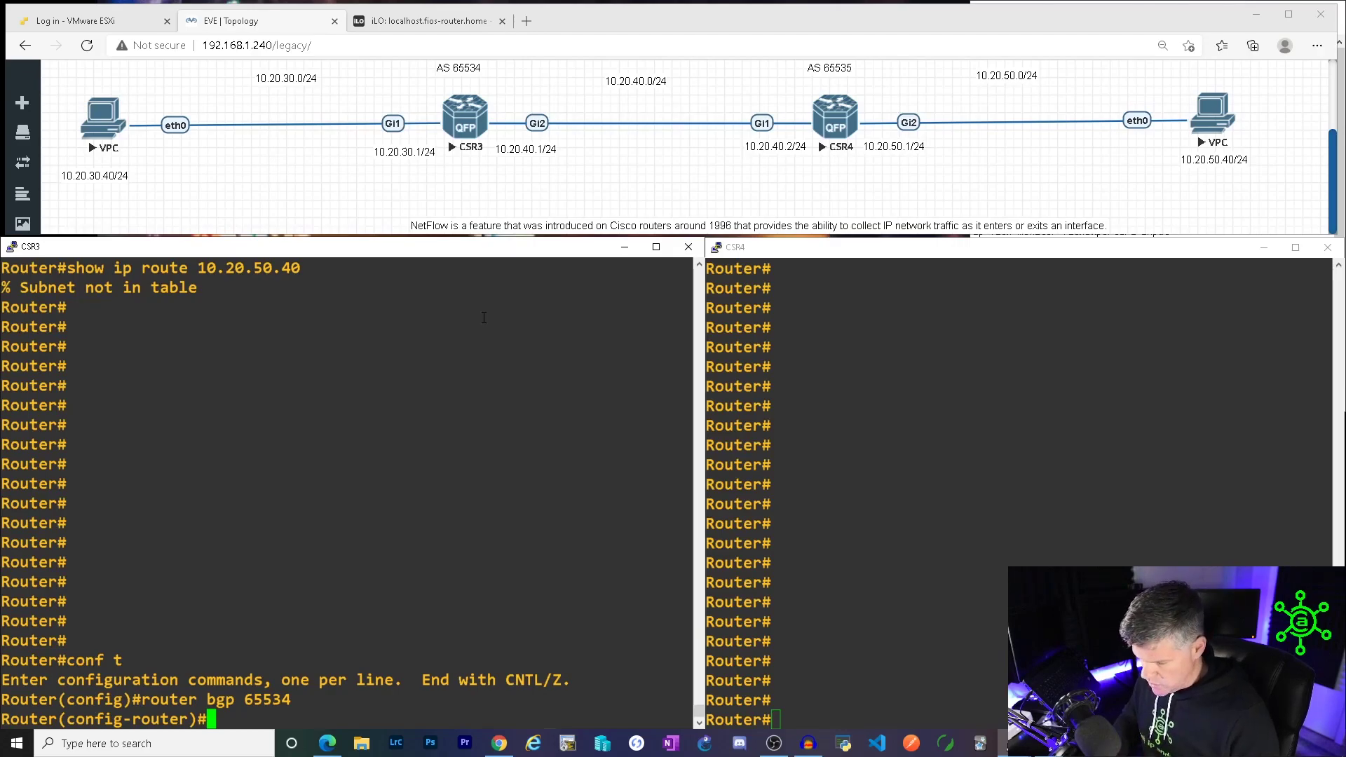
{"action": "type", "text": "neighnor"}
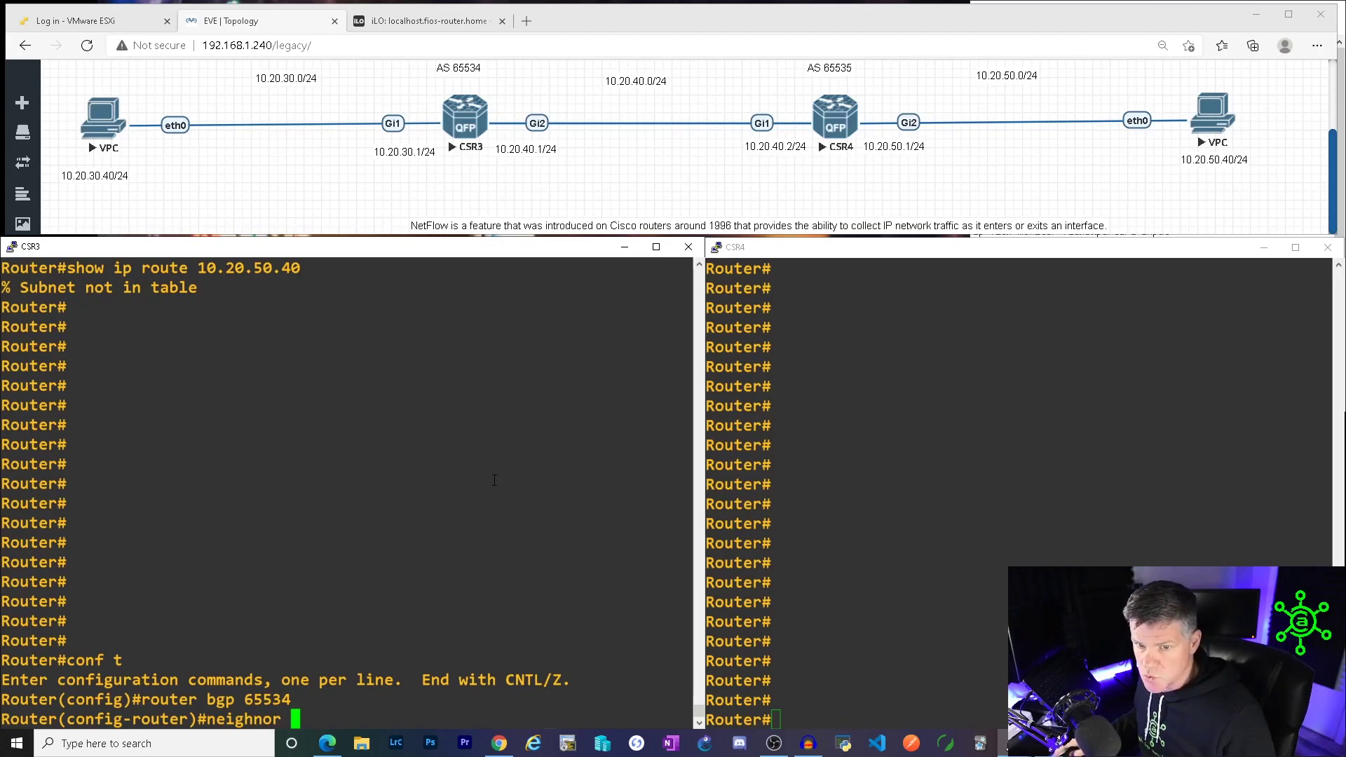
{"action": "key", "text": "BackSpace"}
{"action": "key", "text": "BackSpace"}
{"action": "key", "text": "BackSpace"}
{"action": "key", "text": "BackSpace"}
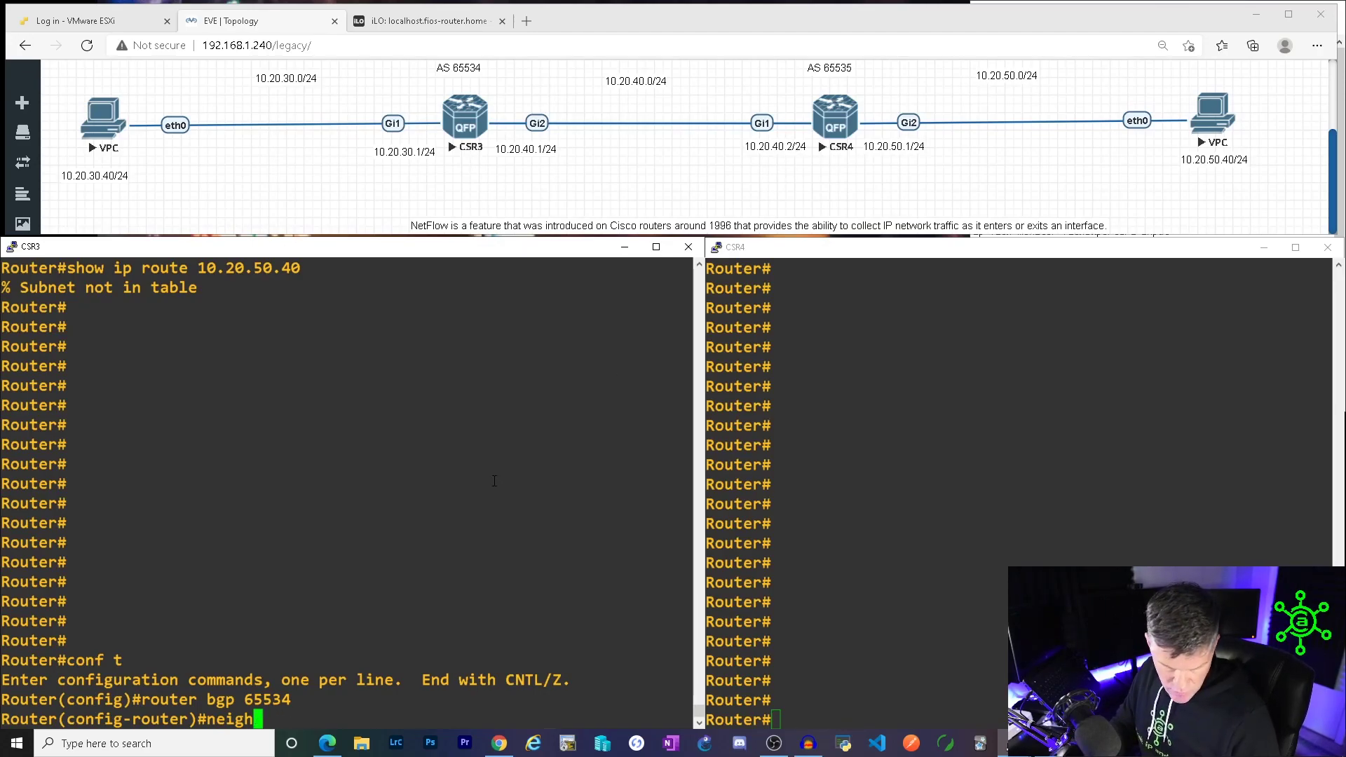
{"action": "type", "text": "bor "}
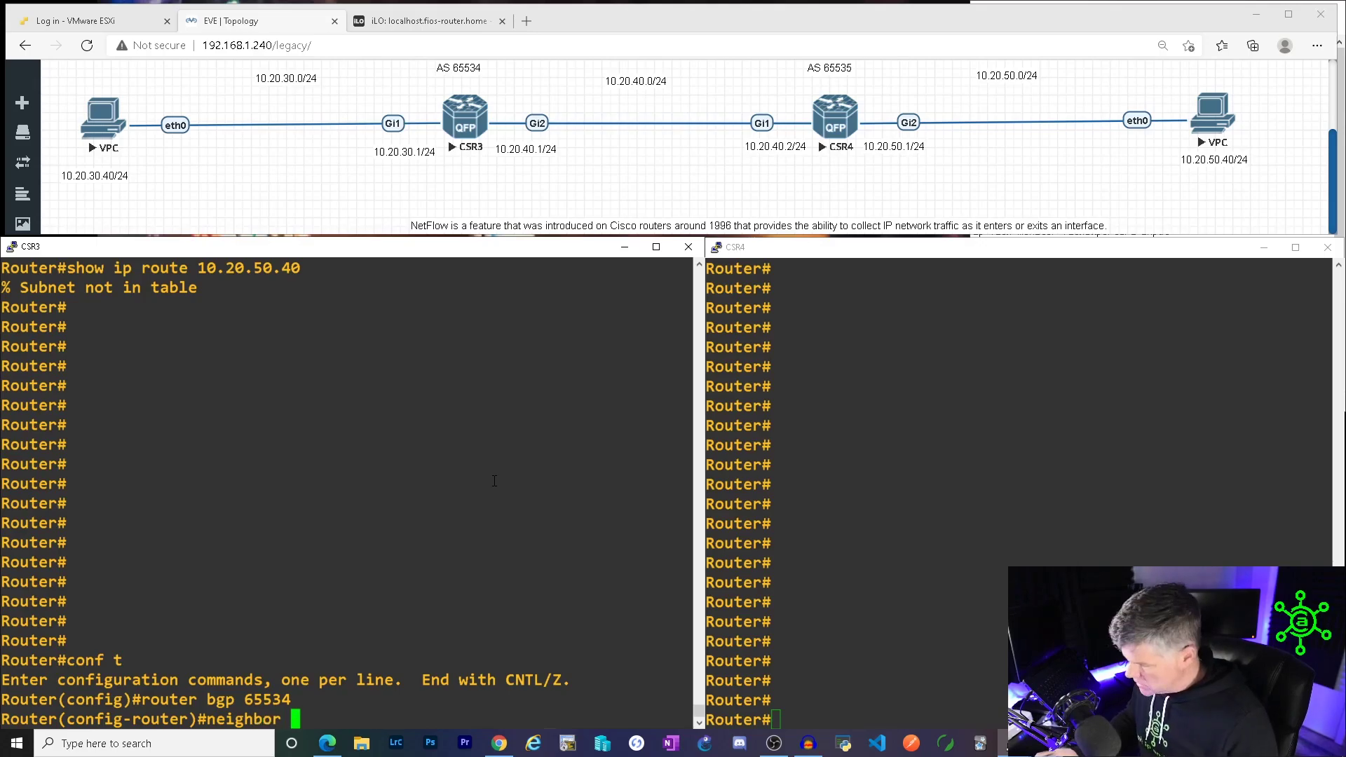
{"action": "type", "text": "10.20.40"}
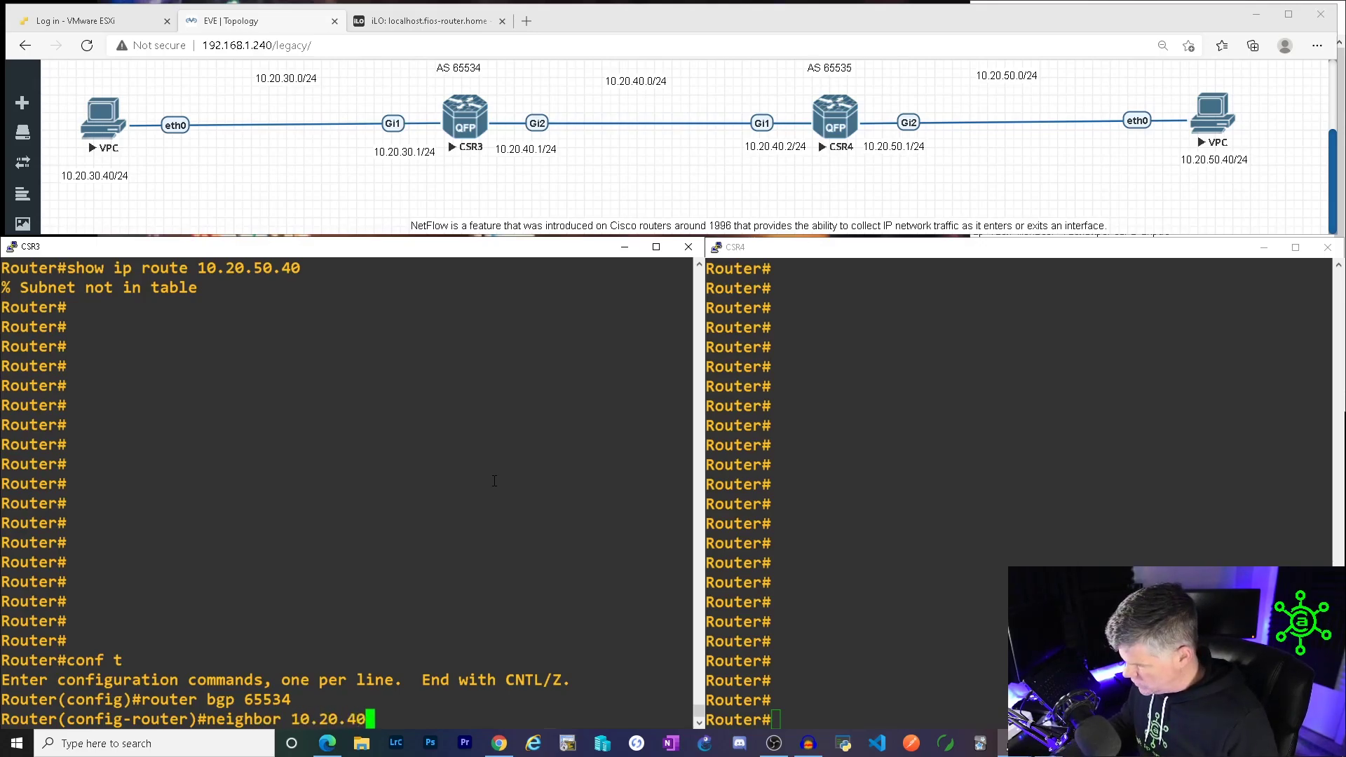
{"action": "type", "text": ".2 remot"}
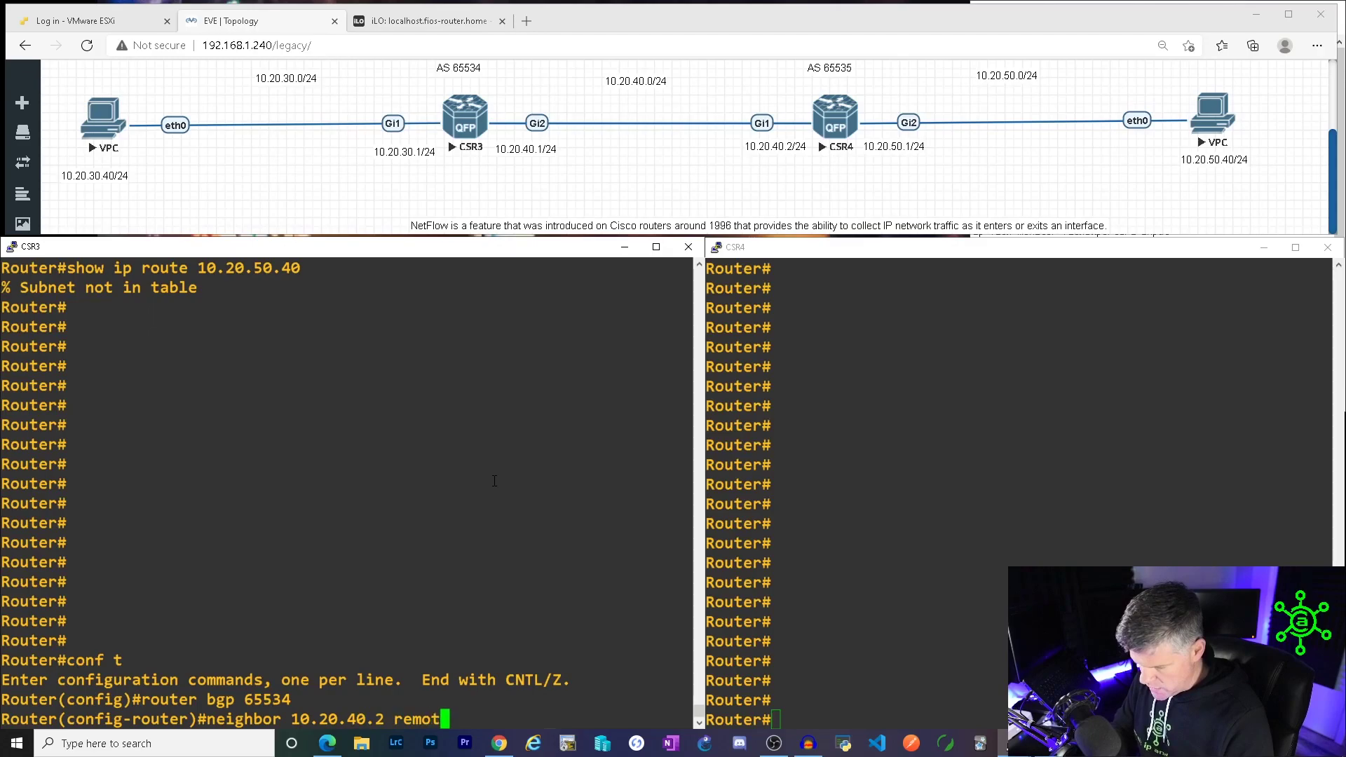
{"action": "type", "text": "e-as"}
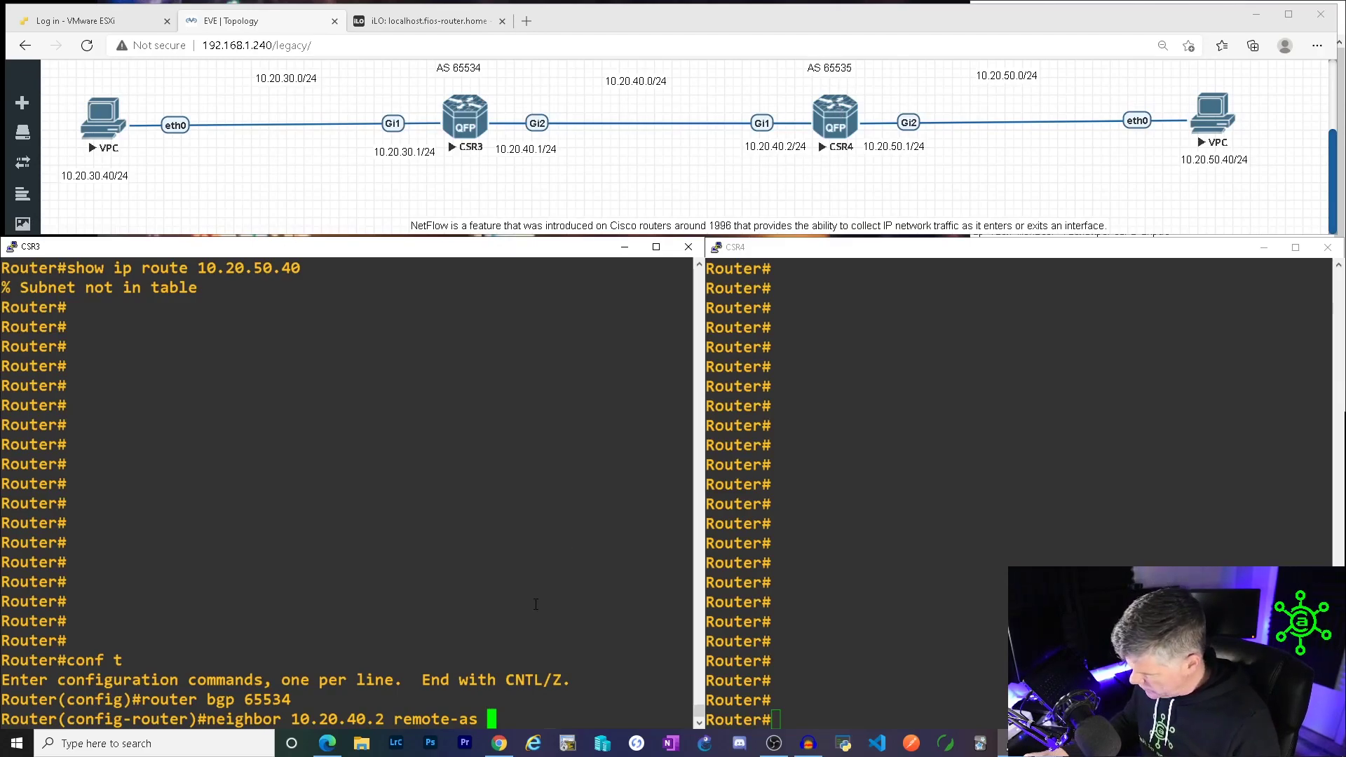
{"action": "type", "text": "65535"}
{"action": "key", "text": "Return"}
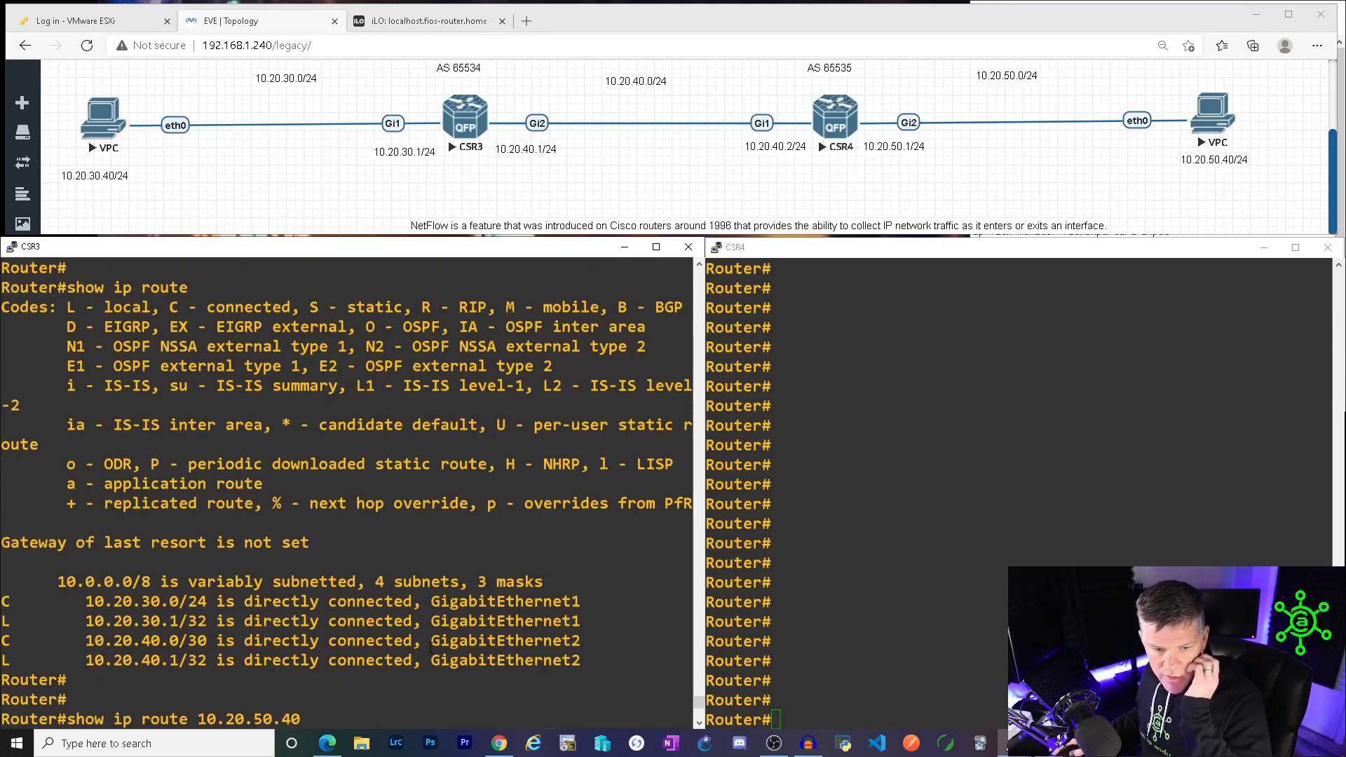
{"action": "key", "text": "Return"}
{"action": "key", "text": "Return"}
{"action": "key", "text": "Return"}
{"action": "key", "text": "Return"}
{"action": "key", "text": "Return"}
{"action": "key", "text": "Return"}
{"action": "key", "text": "Return"}
{"action": "key", "text": "Return"}
{"action": "key", "text": "Return"}
{"action": "key", "text": "Return"}
{"action": "key", "text": "Return"}
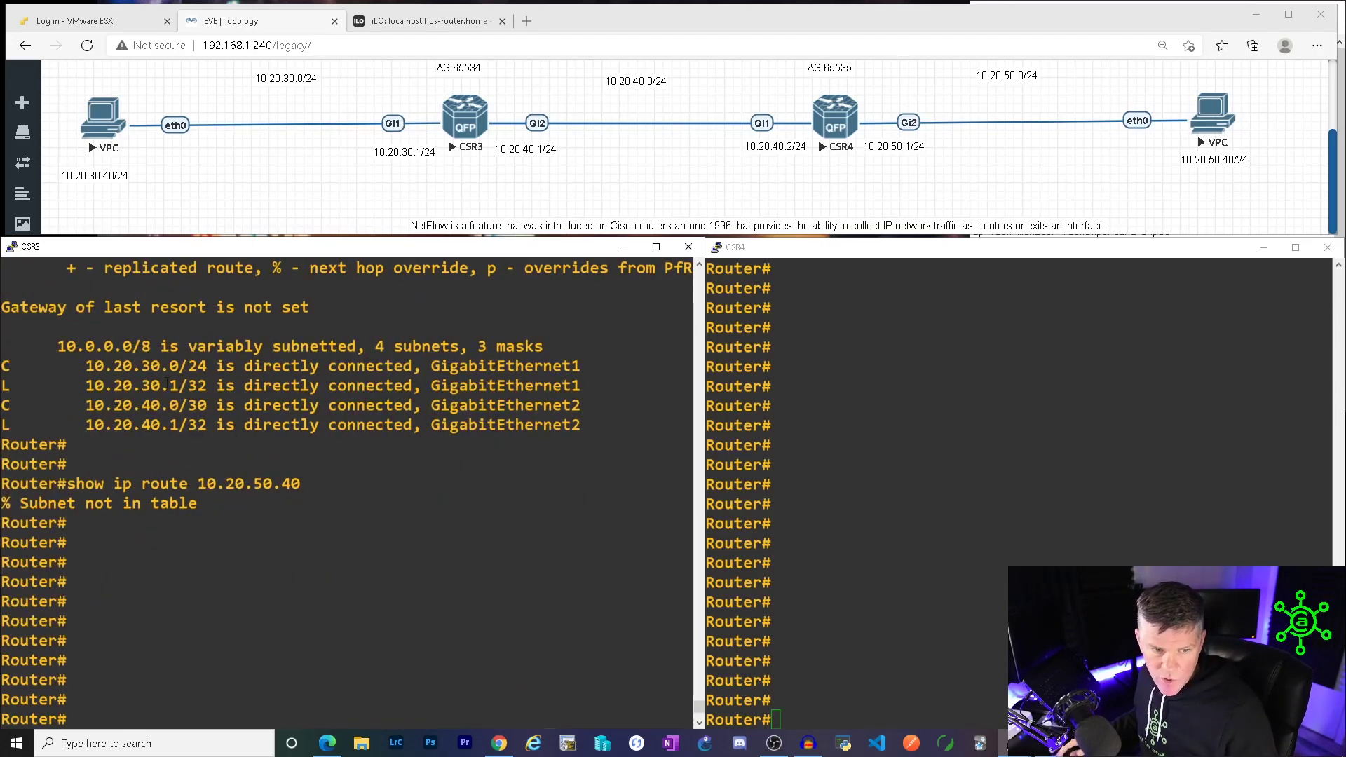
Add 'redistribute connected' under CSR3's BGP 65534 process.
{"action": "triple_click", "coordinate": [199, 366]}
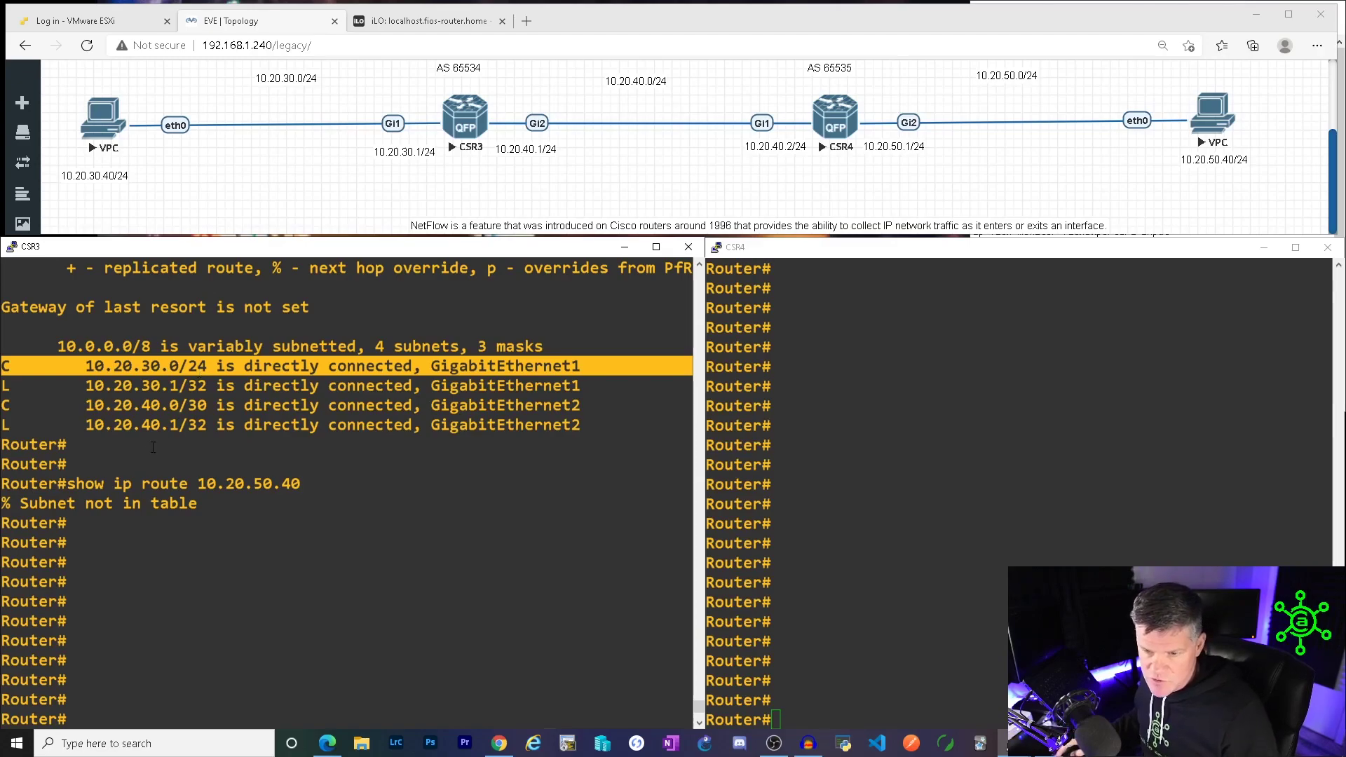
{"action": "left_click", "coordinate": [489, 483]}
{"action": "right_click", "coordinate": [490, 483]}
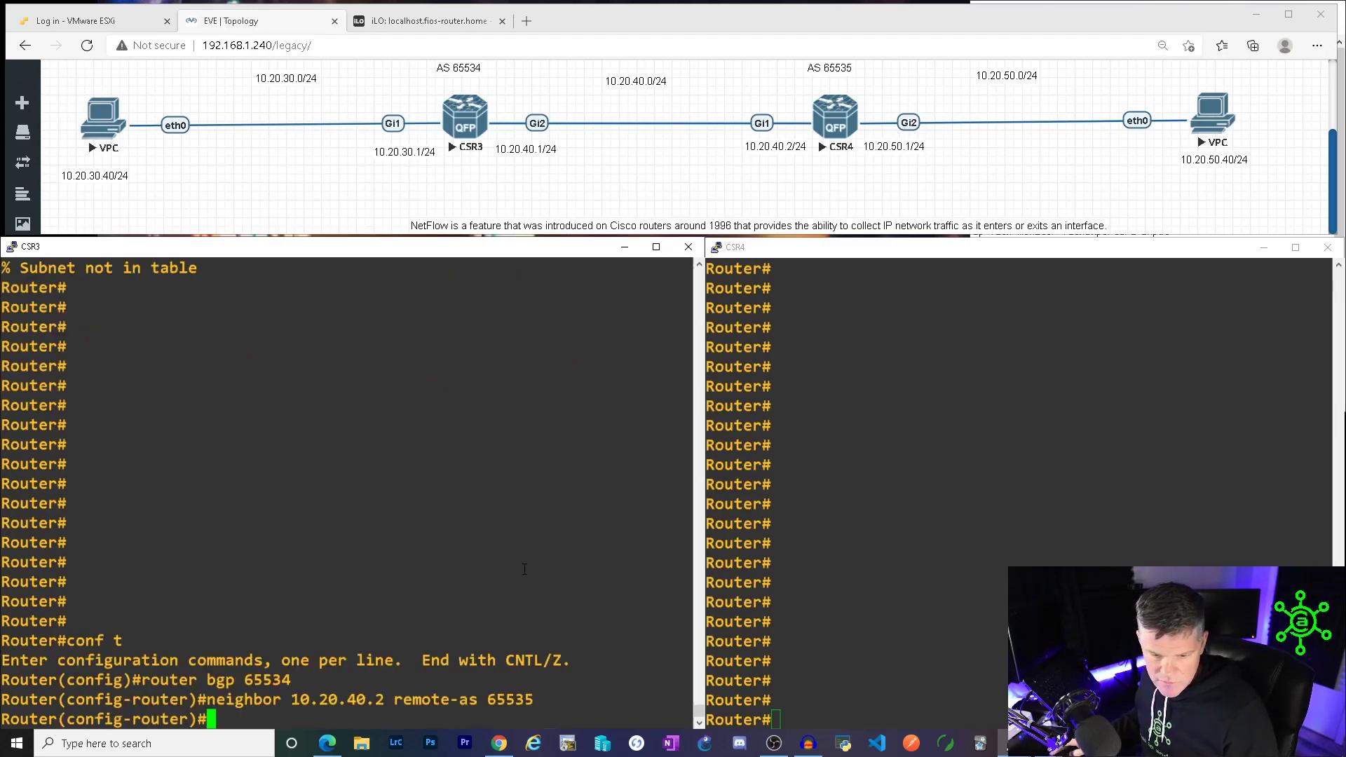
{"action": "type", "text": "resid"}
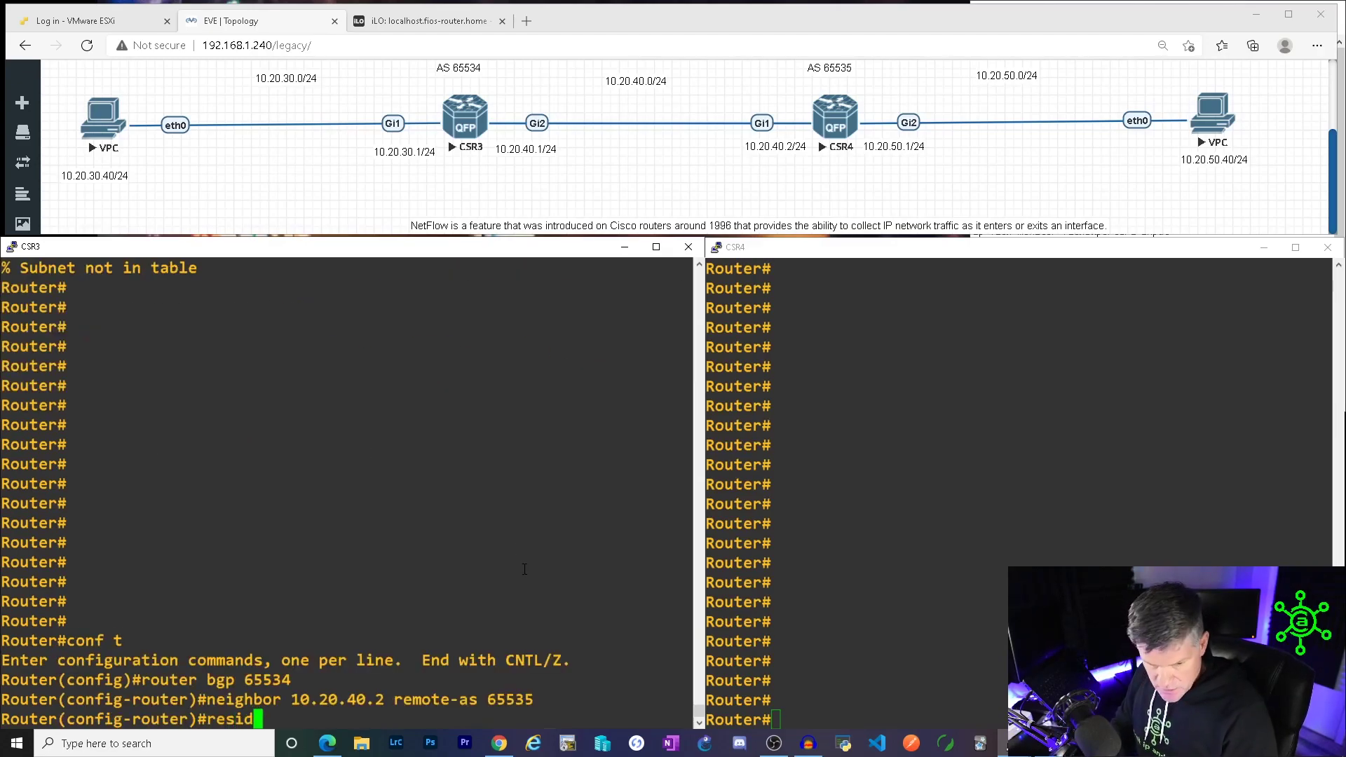
{"action": "key", "text": "BackSpace"}
{"action": "key", "text": "BackSpace"}
{"action": "key", "text": "BackSpace"}
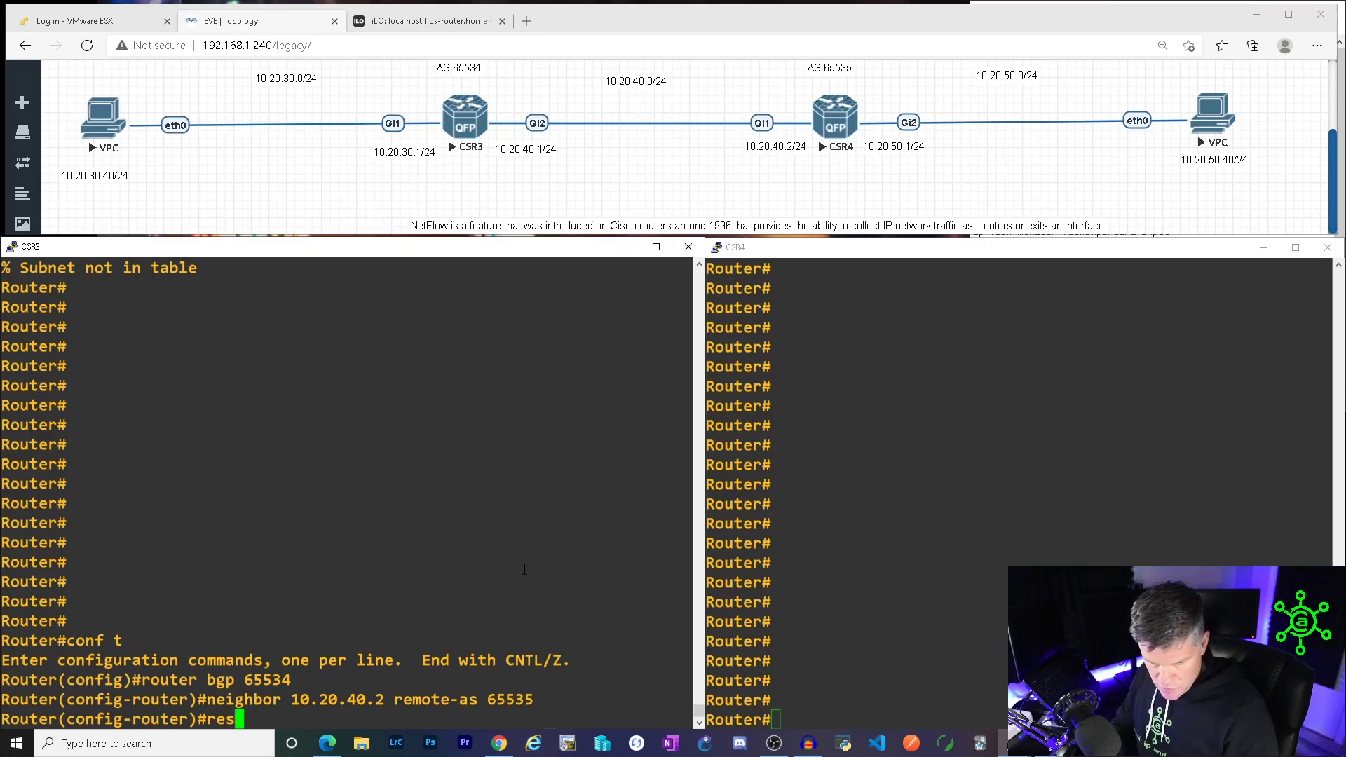
{"action": "type", "text": "dist"}
{"action": "key", "text": "Tab"}
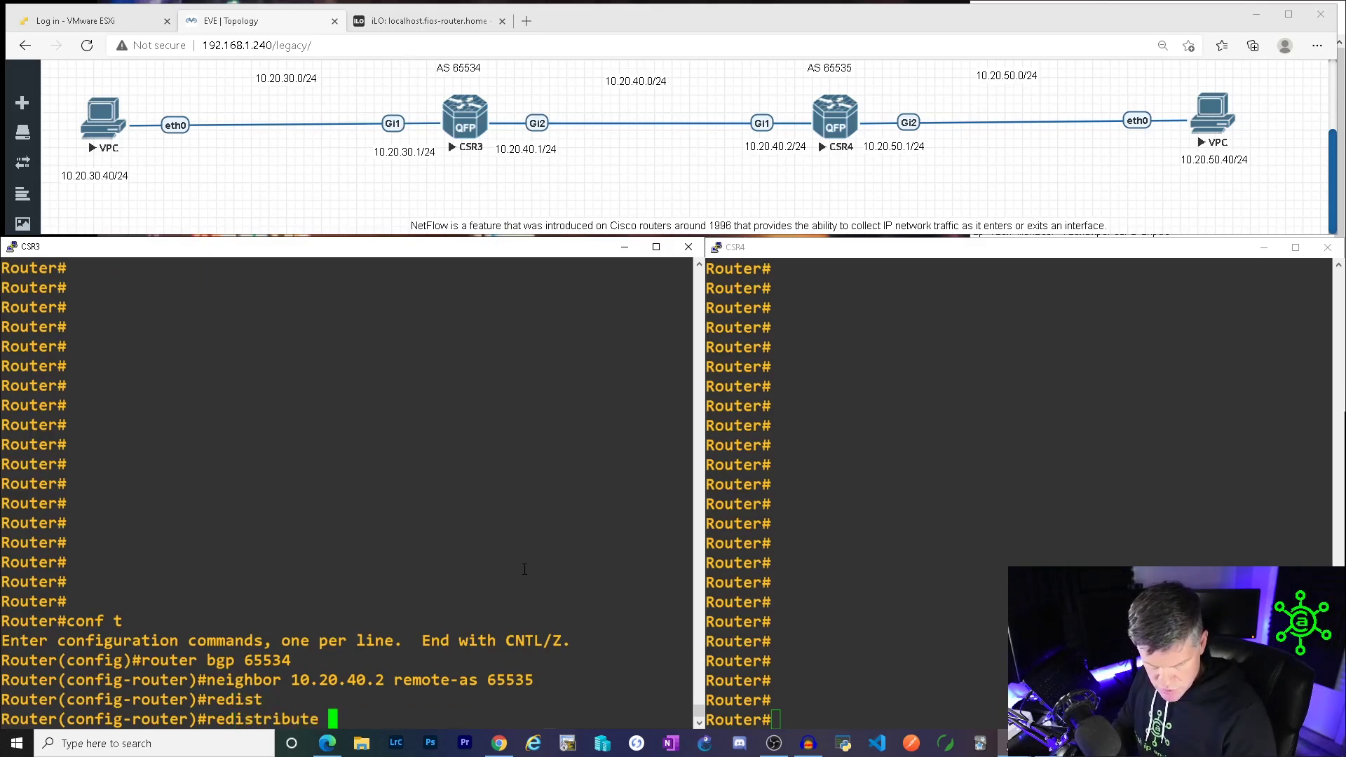
{"action": "type", "text": "conn"}
{"action": "key", "text": "Tab"}
{"action": "key", "text": "Return"}
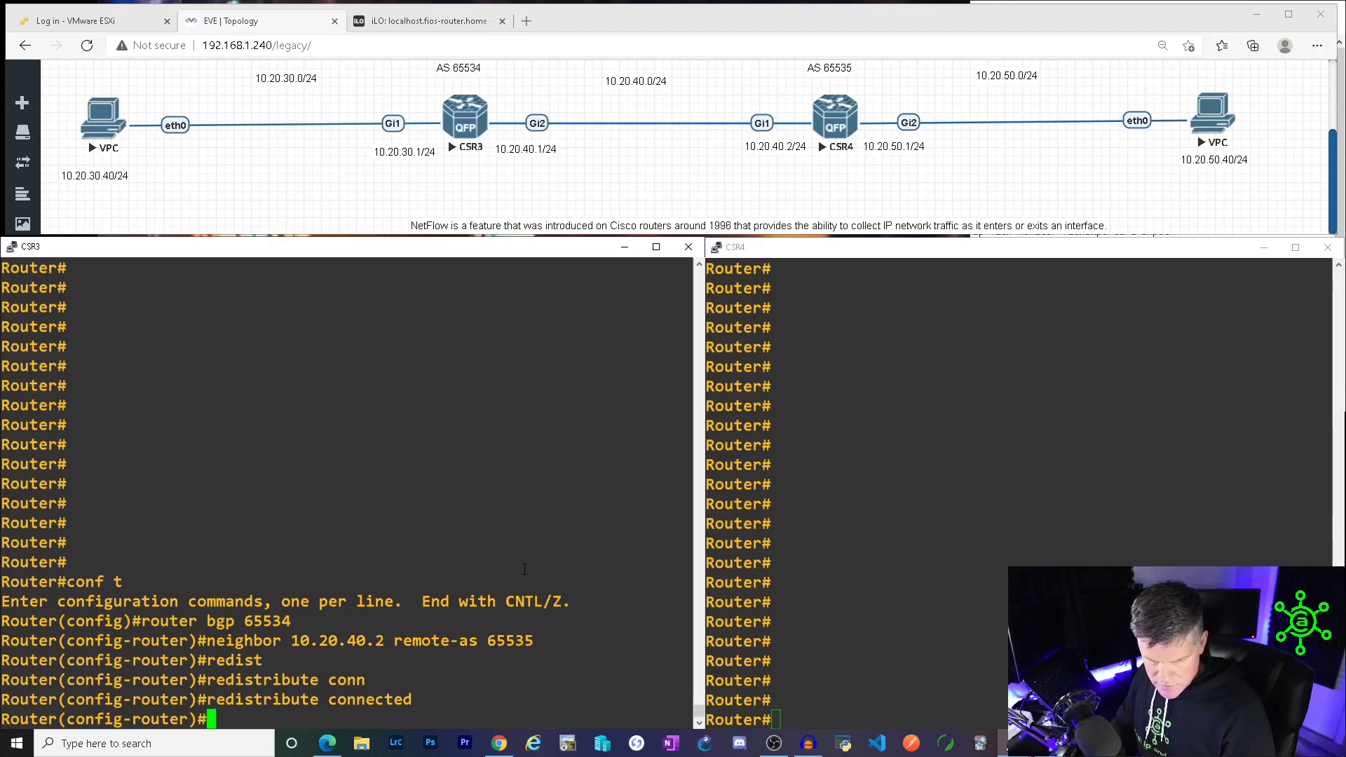
{"action": "key", "text": "Return"}
{"action": "key", "text": "Return"}
{"action": "left_click", "coordinate": [930, 519]}
Enter configuration mode on CSR4 and start BGP process 65535.
{"action": "type", "text": "conf t"}
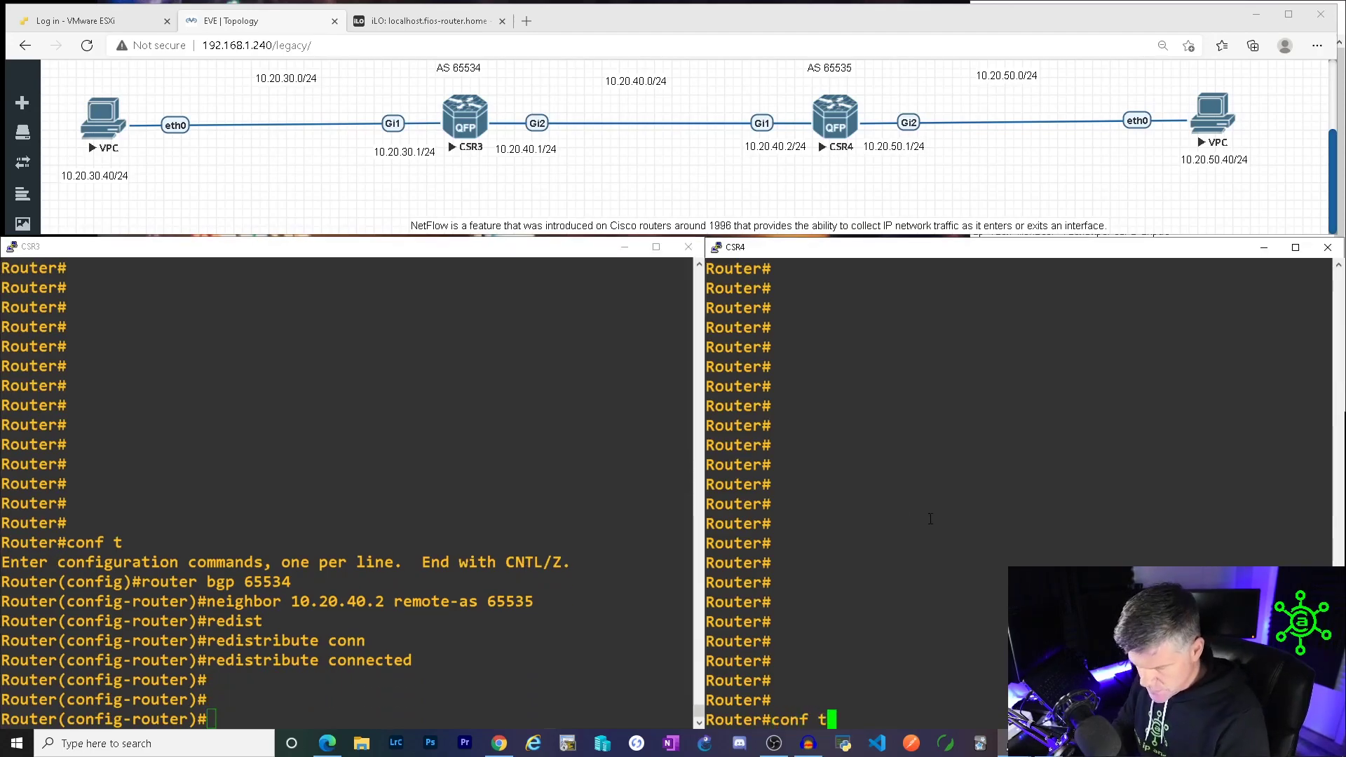
{"action": "key", "text": "Return"}
{"action": "type", "text": "route"}
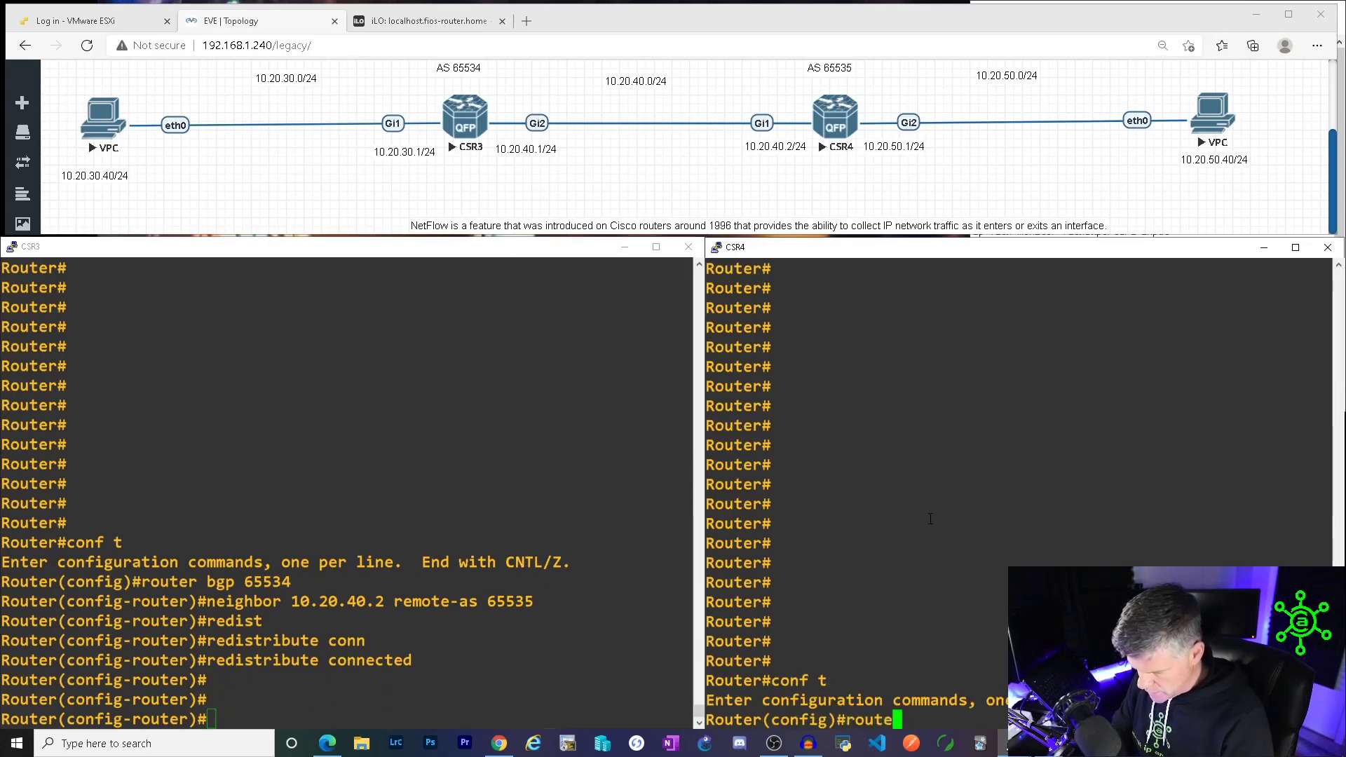
{"action": "type", "text": "r bgp "}
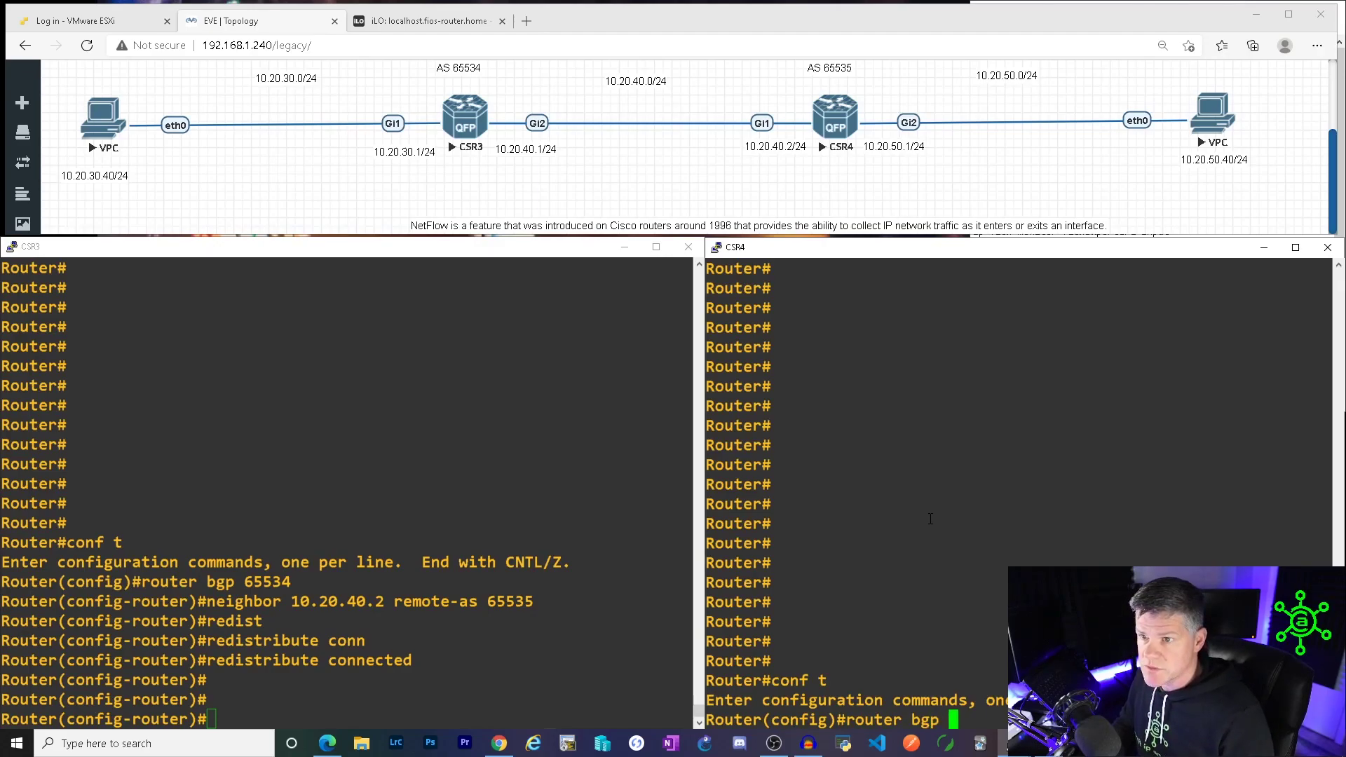
{"action": "type", "text": "65535"}
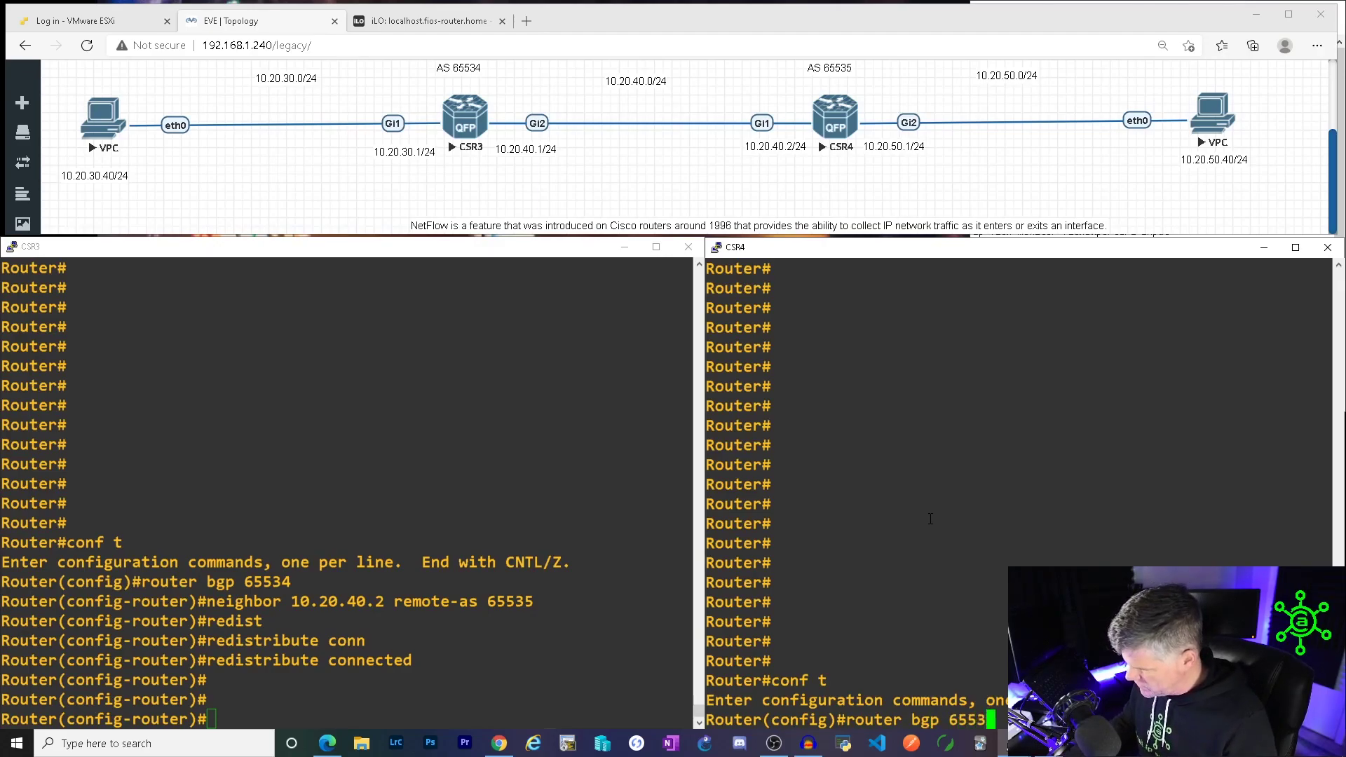
{"action": "key", "text": "Return"}
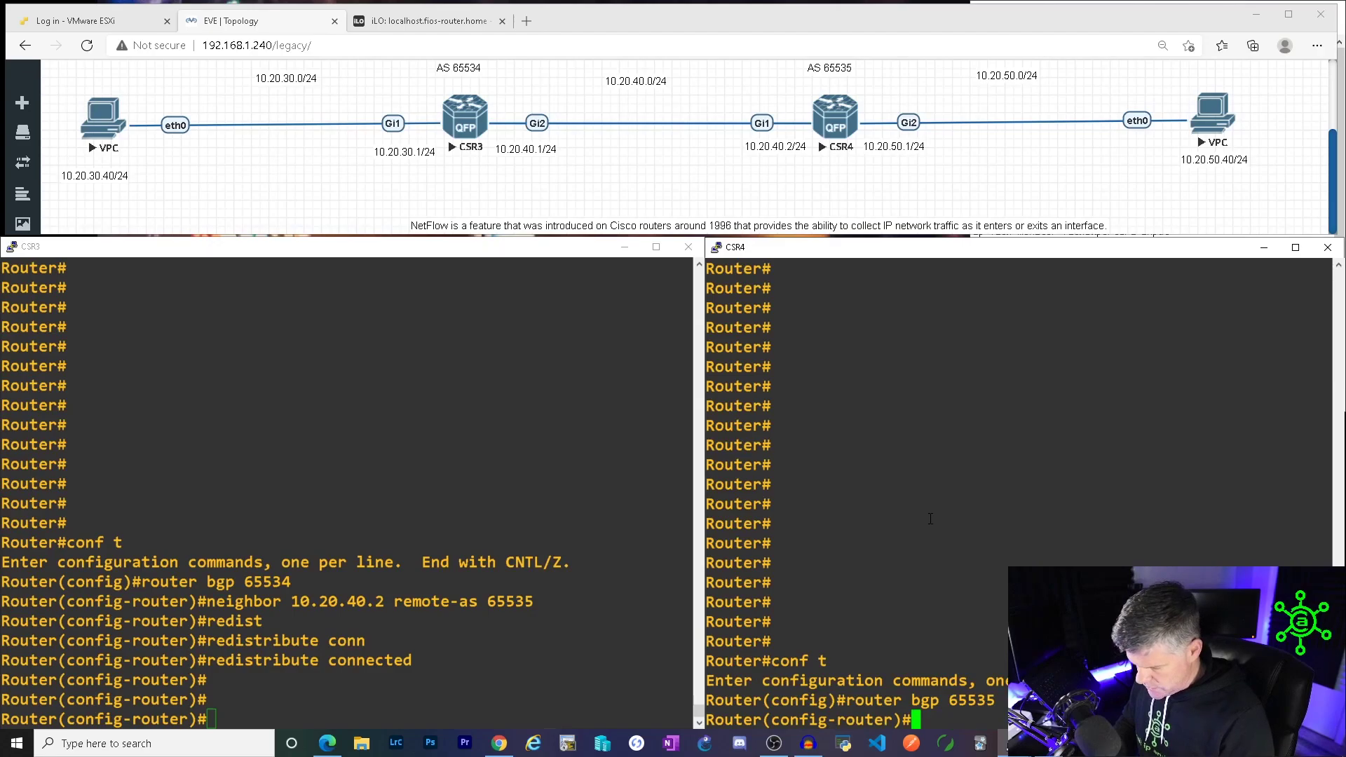
Add the CSR3 neighbor statement and 'redistribute connected' to CSR4's BGP process.
{"action": "type", "text": "neig"}
{"action": "key", "text": "Tab"}
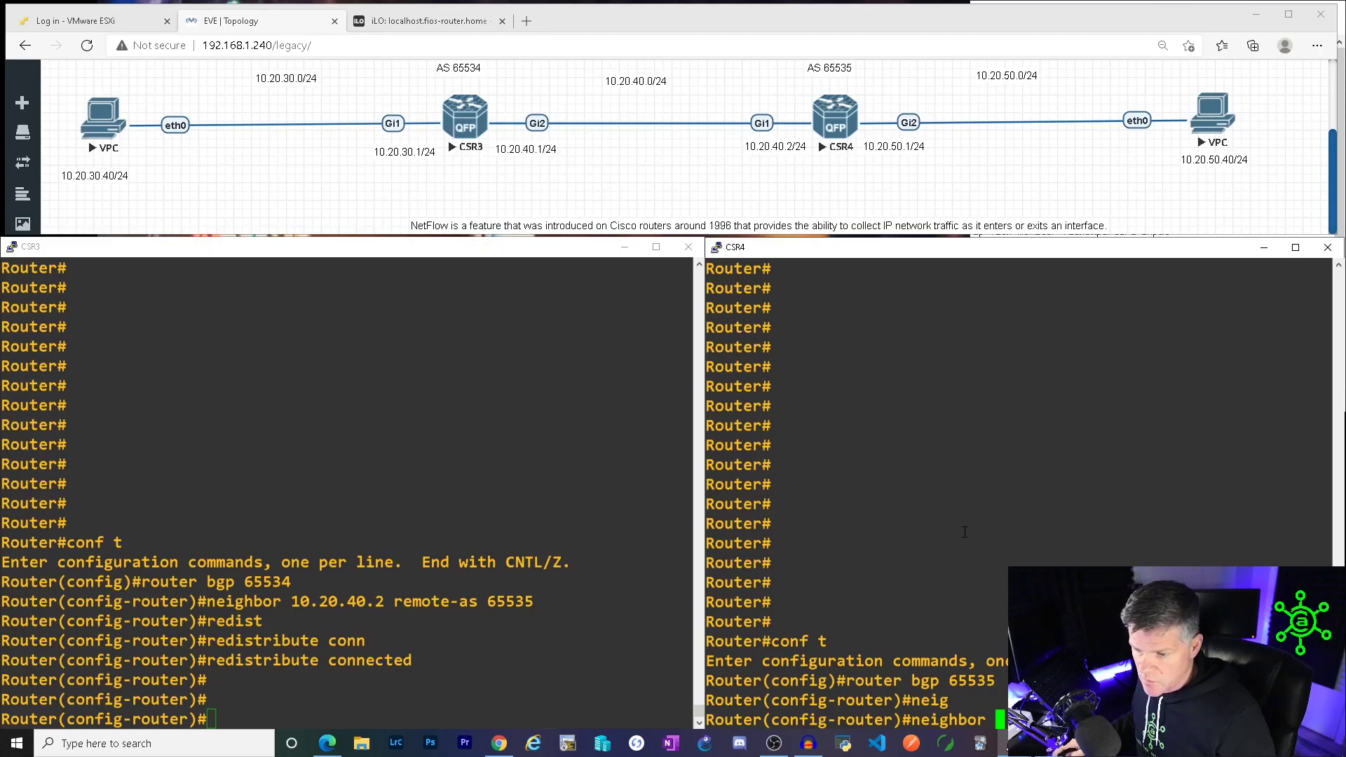
{"action": "type", "text": "1"}
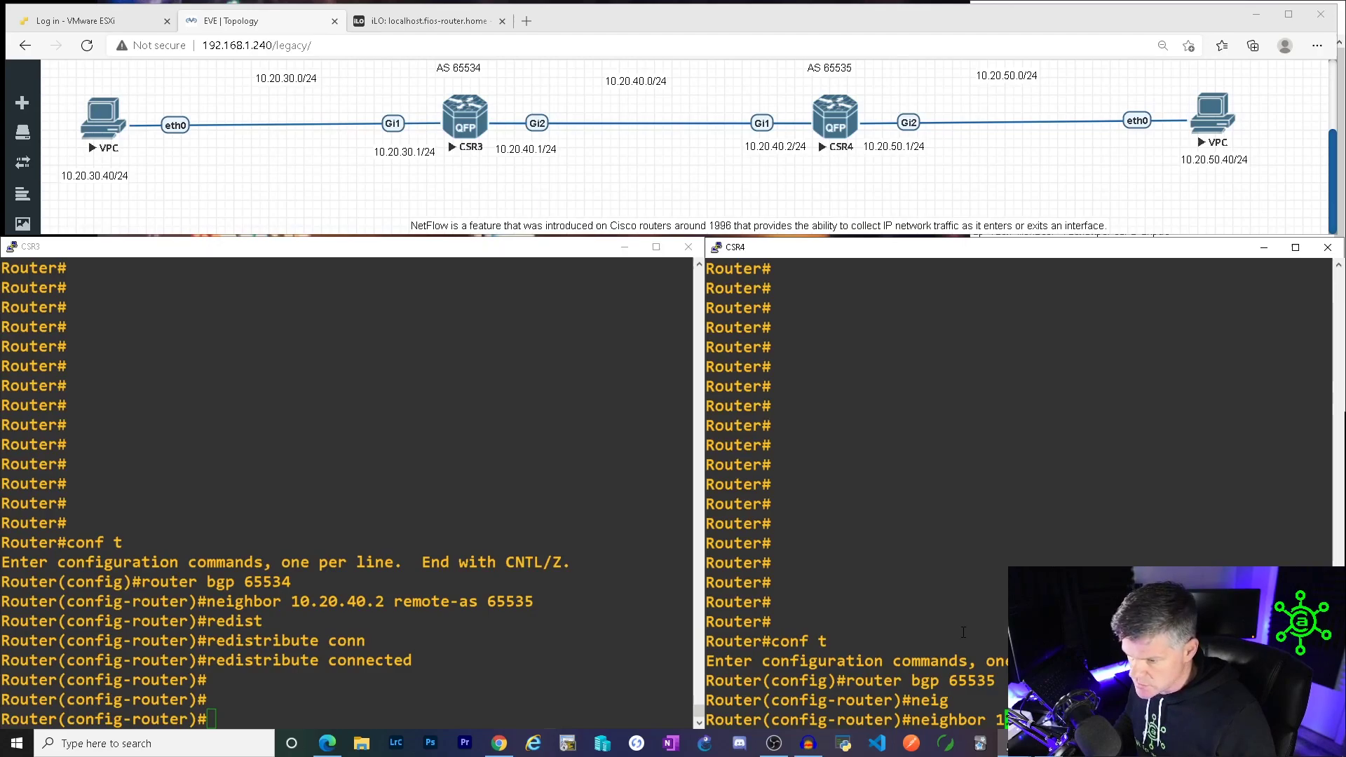
{"action": "key", "text": "Left"}
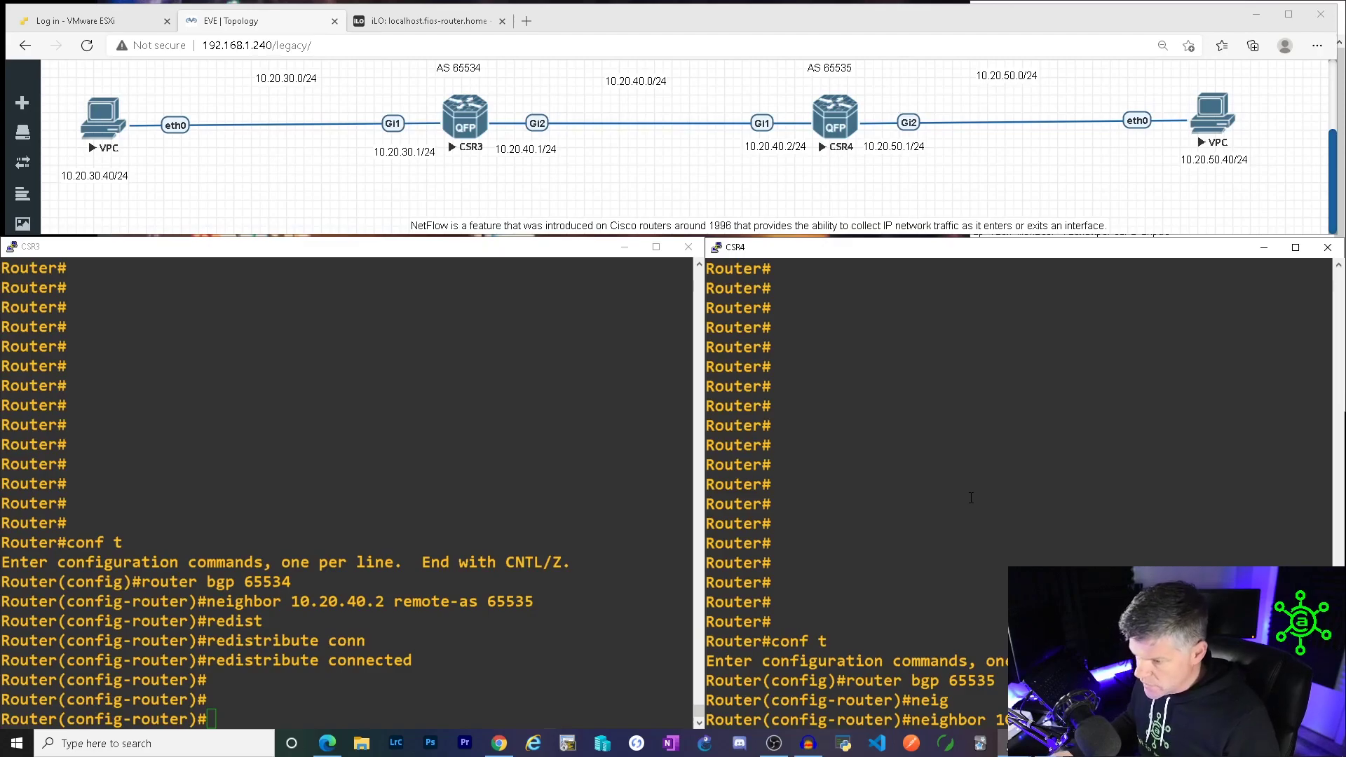
{"action": "key", "text": "Return"}
{"action": "type", "text": "re"}
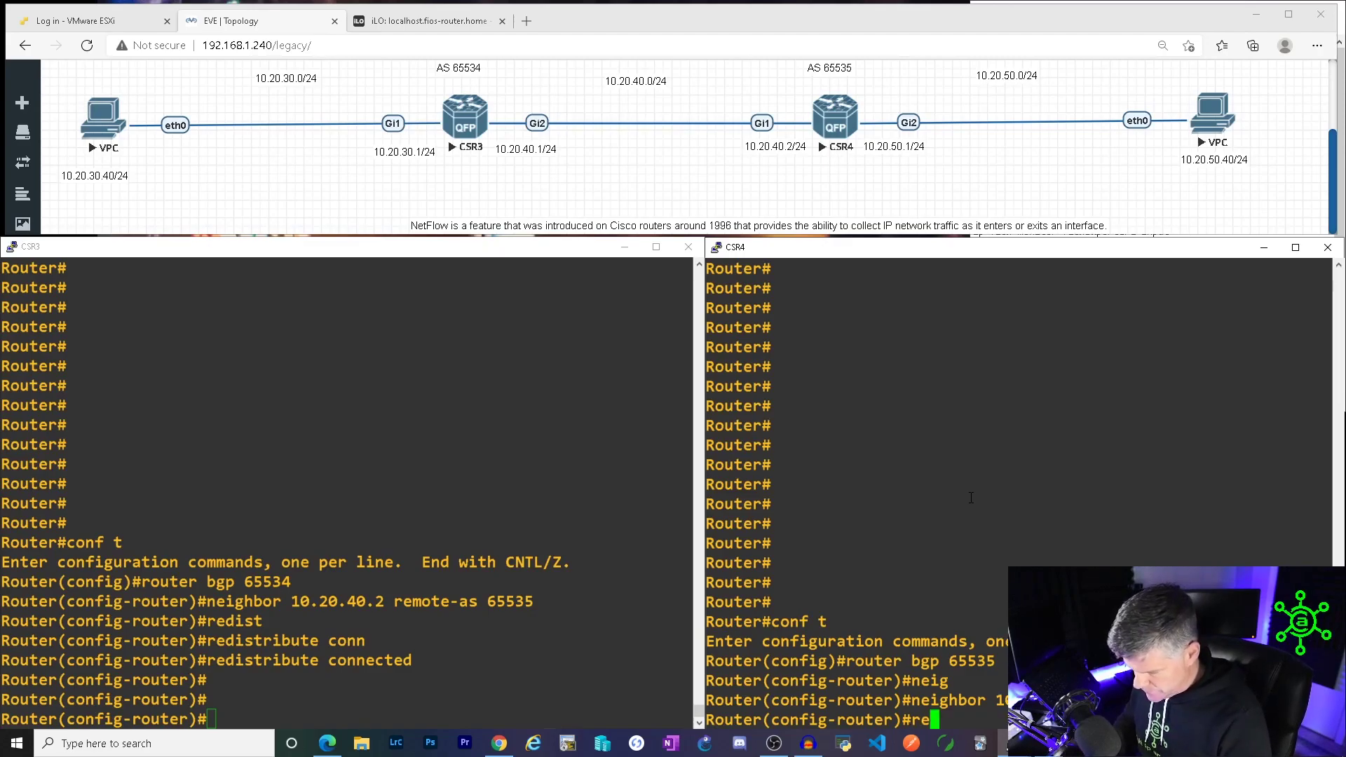
{"action": "type", "text": "distribu"}
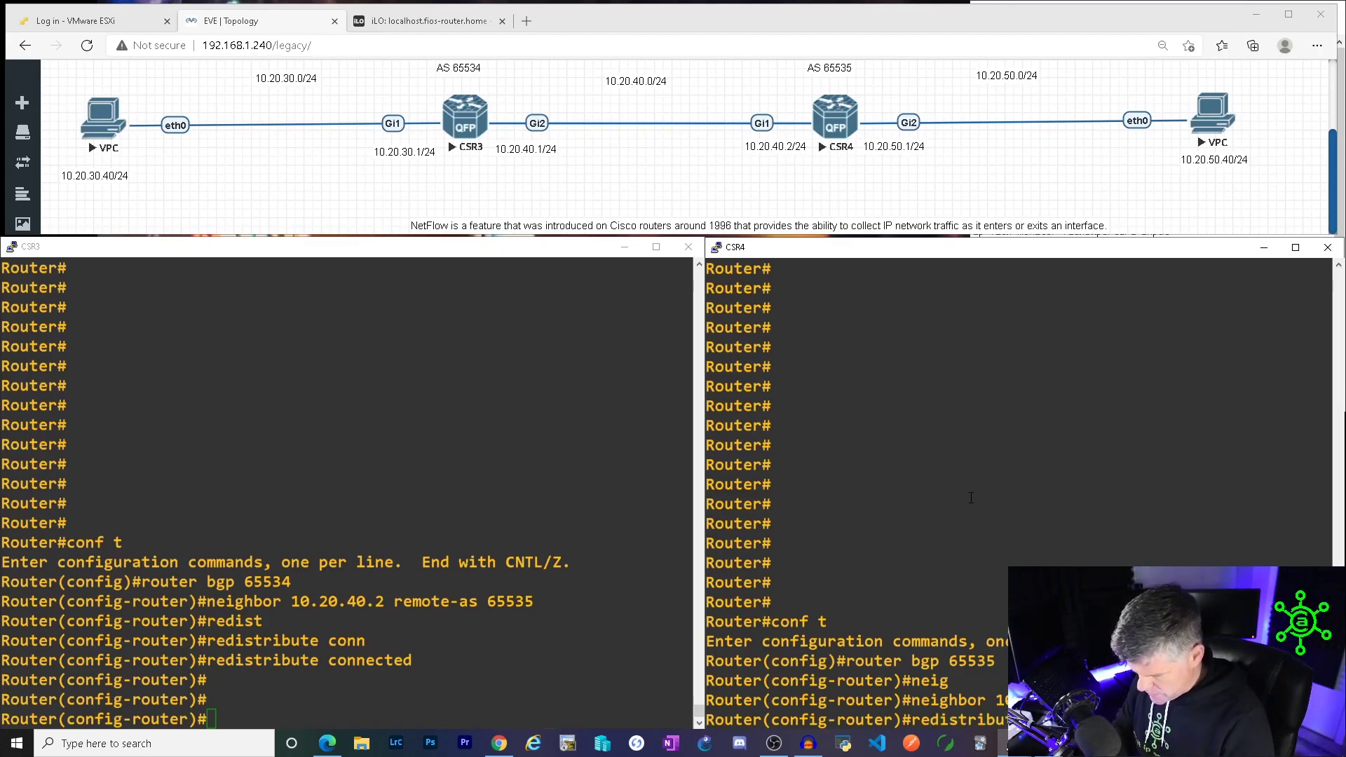
{"action": "type", "text": "te conn"}
{"action": "key", "text": "Tab"}
{"action": "key", "text": "Return"}
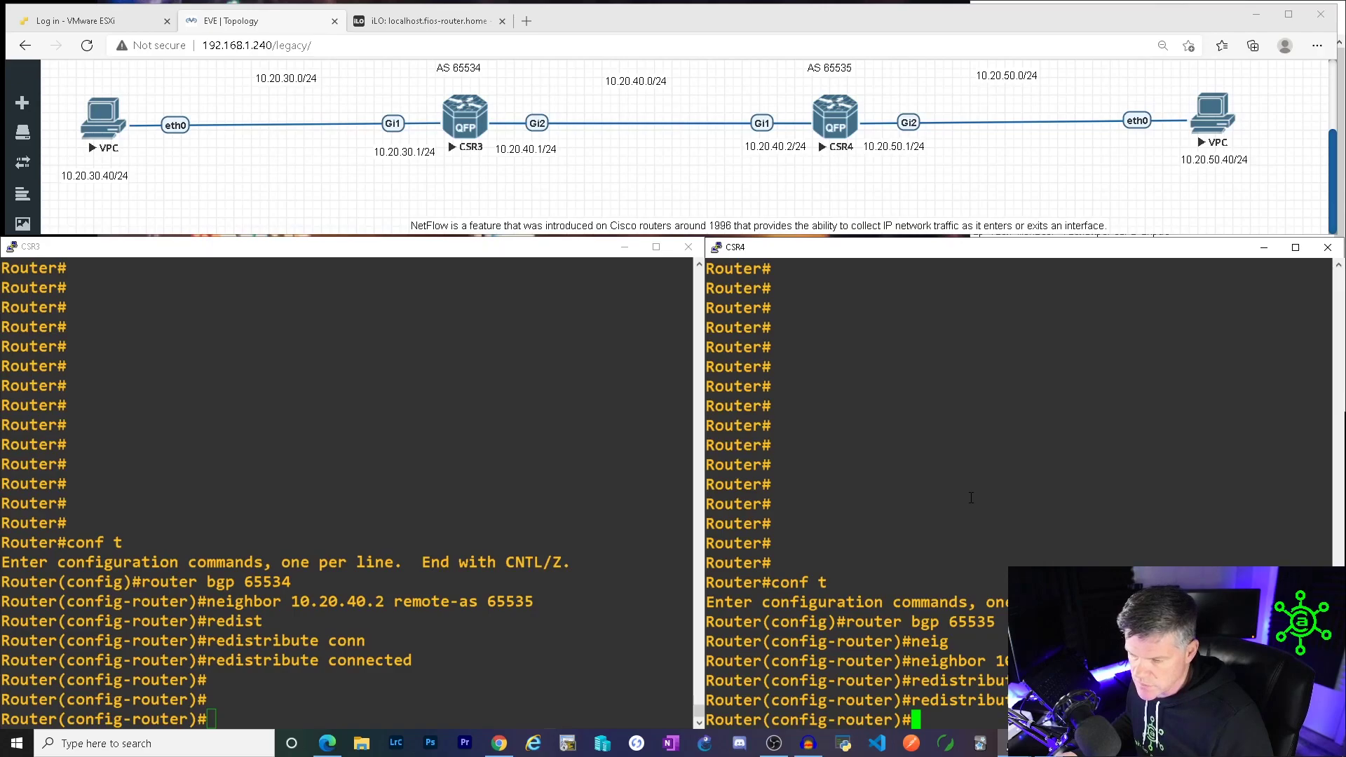
Leave configuration mode on CSR3 and run 'show ip bgp summary'.
{"action": "key", "text": "Return"}
{"action": "key", "text": "Return"}
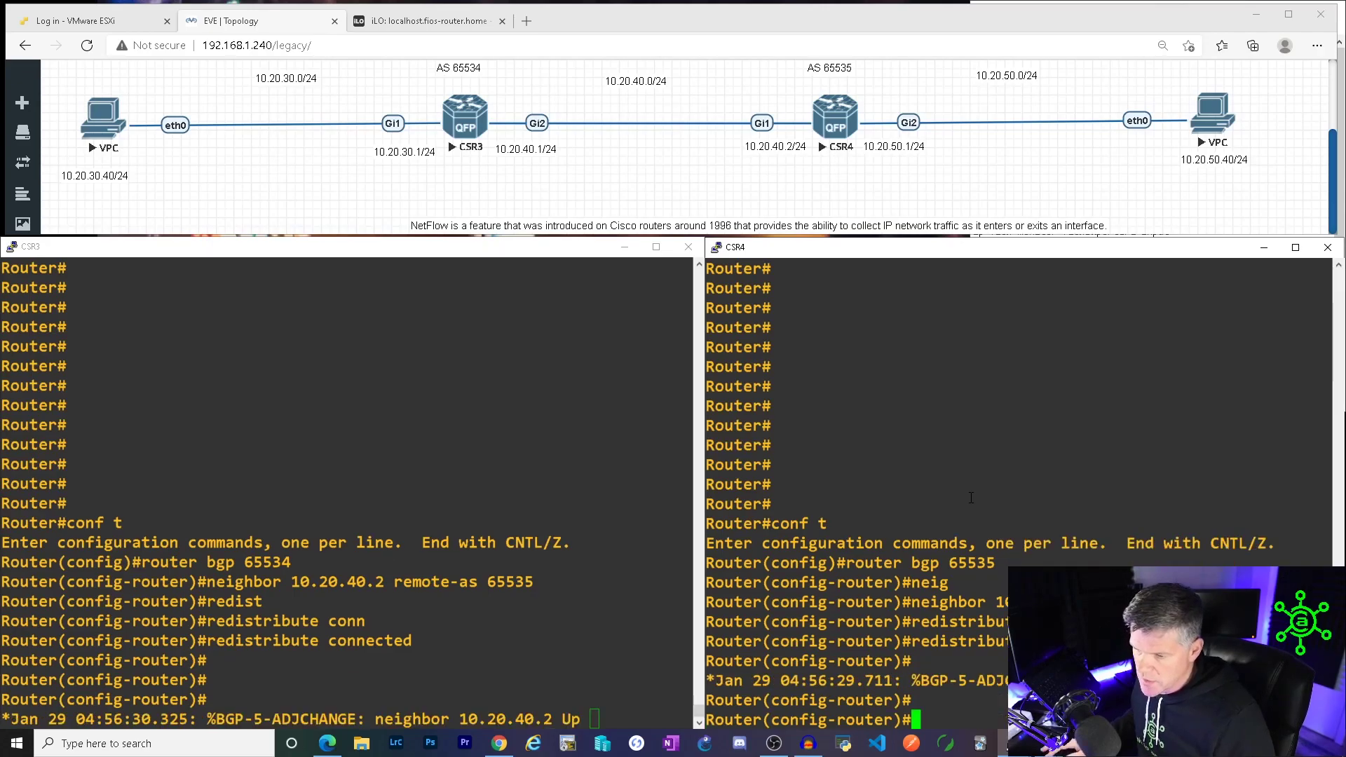
{"action": "left_click", "coordinate": [618, 716]}
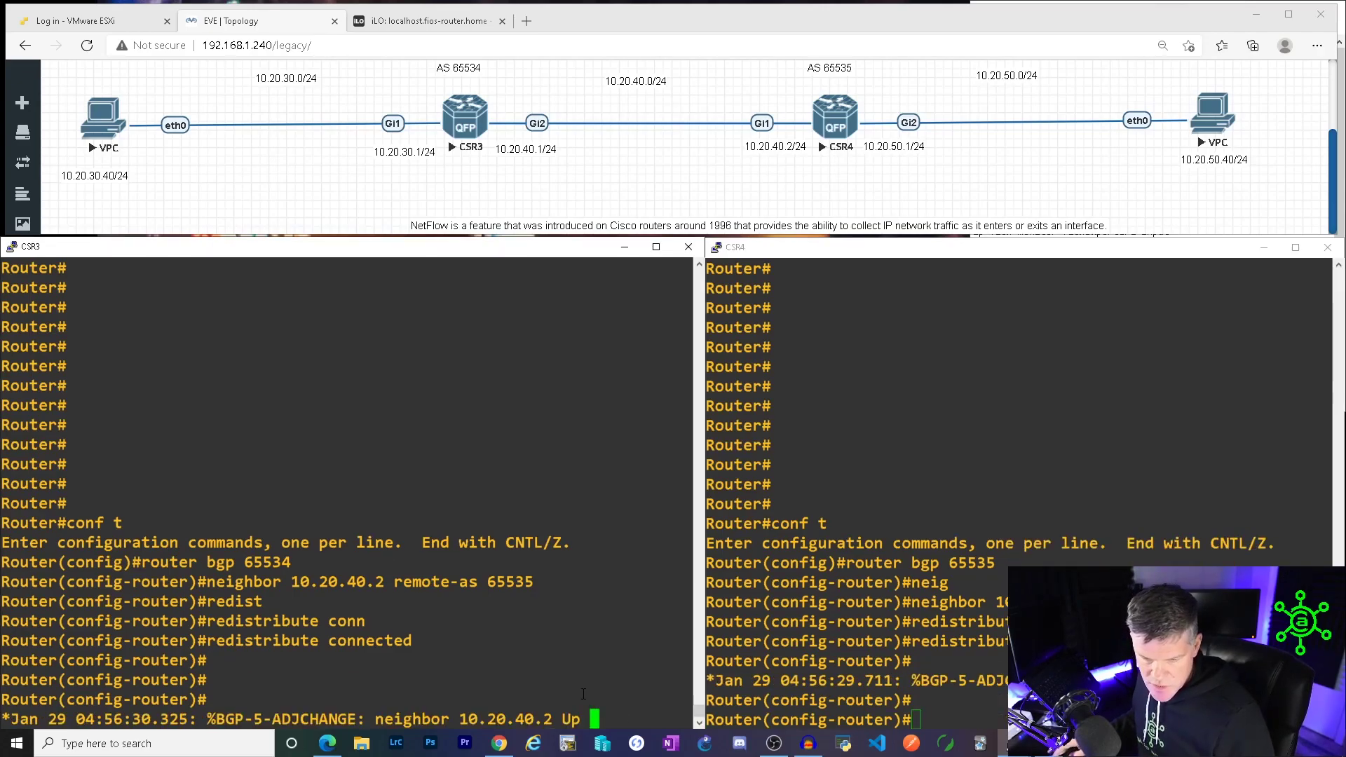
{"action": "key", "text": "Return"}
{"action": "key", "text": "Return"}
{"action": "key", "text": "Return"}
{"action": "key", "text": "Return"}
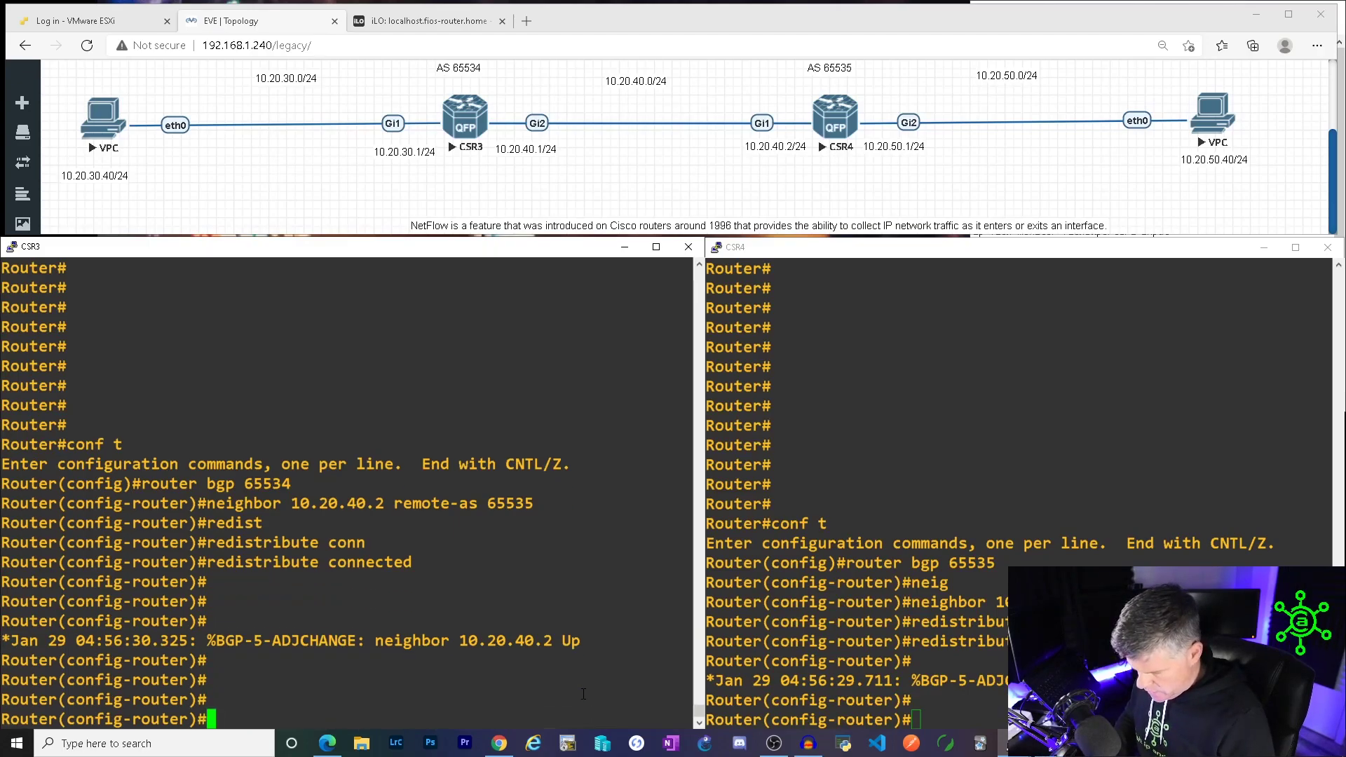
{"action": "type", "text": "end"}
{"action": "key", "text": "Return"}
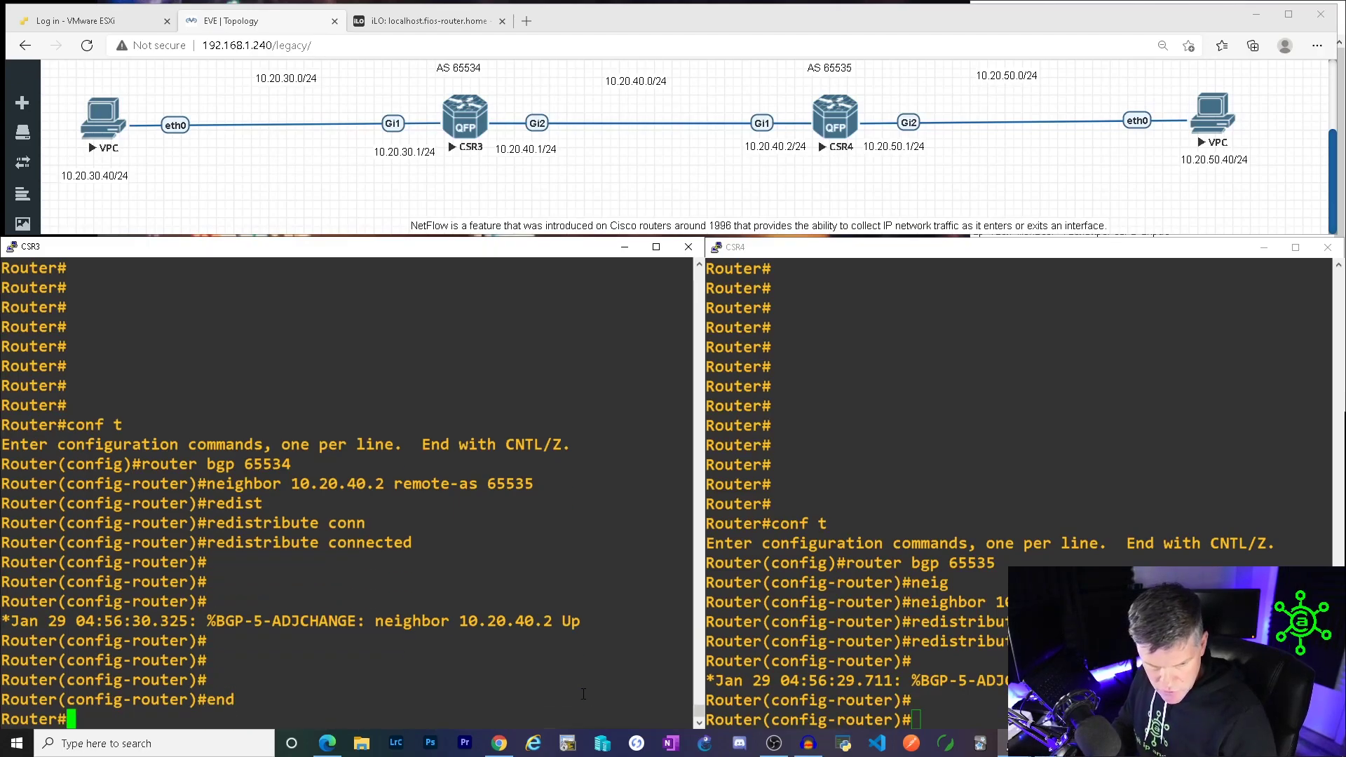
{"action": "key", "text": "Return"}
{"action": "key", "text": "Return"}
{"action": "type", "text": "show ip bgp su"}
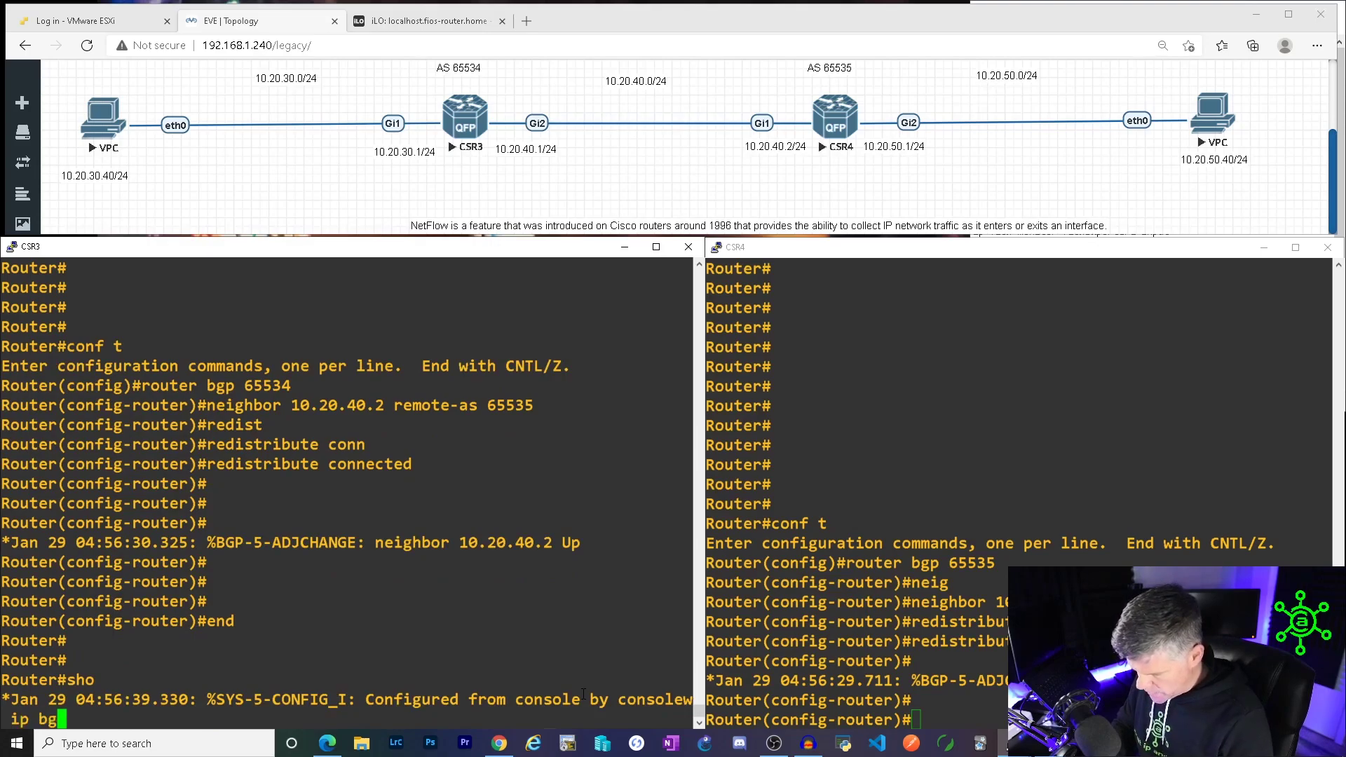
{"action": "type", "text": "mm"}
{"action": "key", "text": "Tab"}
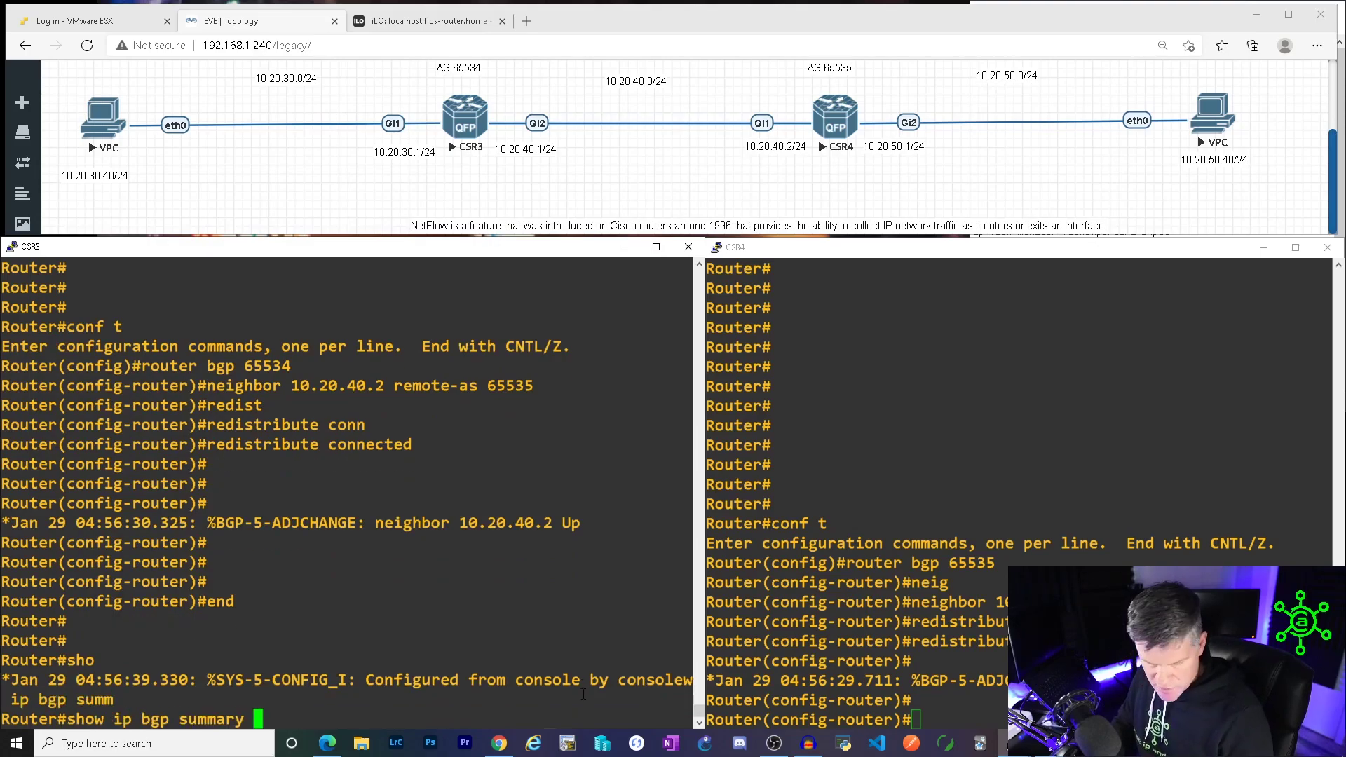
{"action": "key", "text": "Return"}
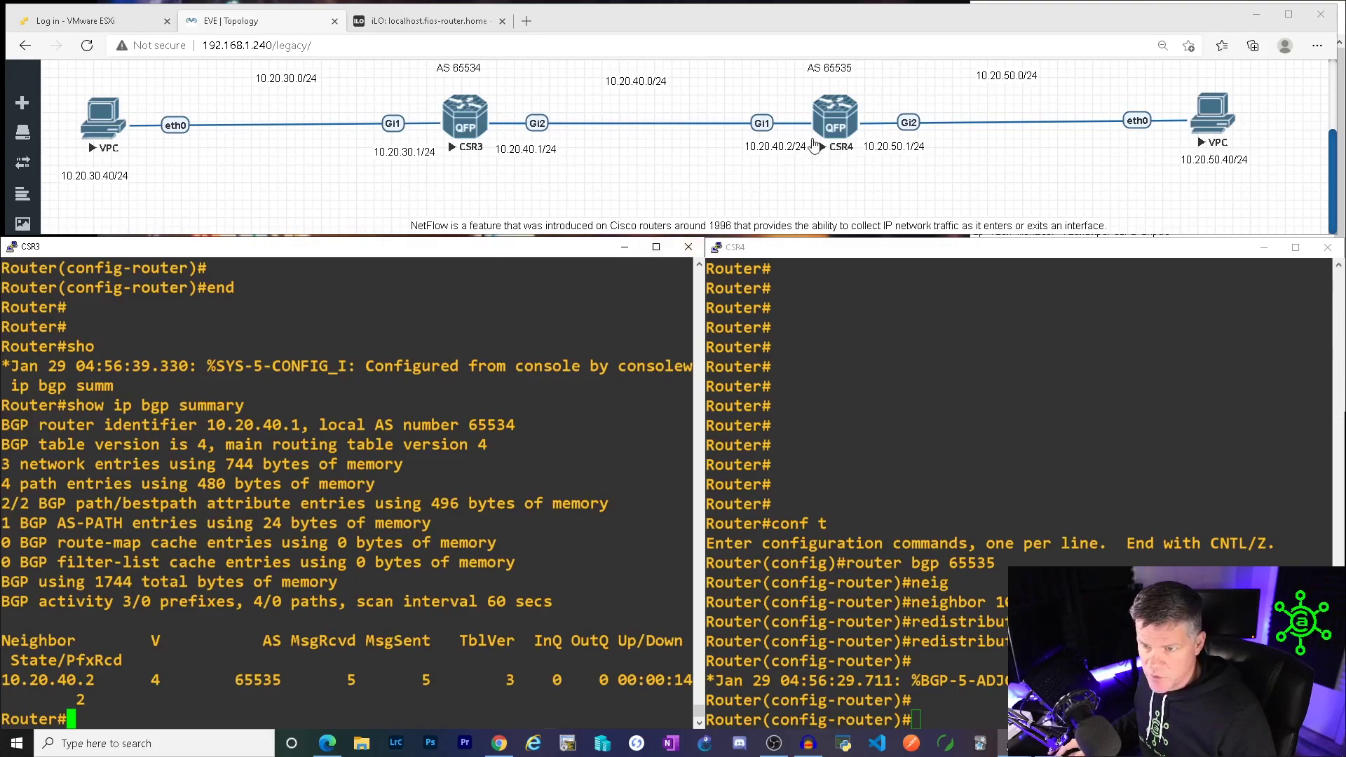
Highlight the neighbor's AS 65535, message counts and 00:00:14 uptime in the summary.
{"action": "double_click", "coordinate": [266, 680]}
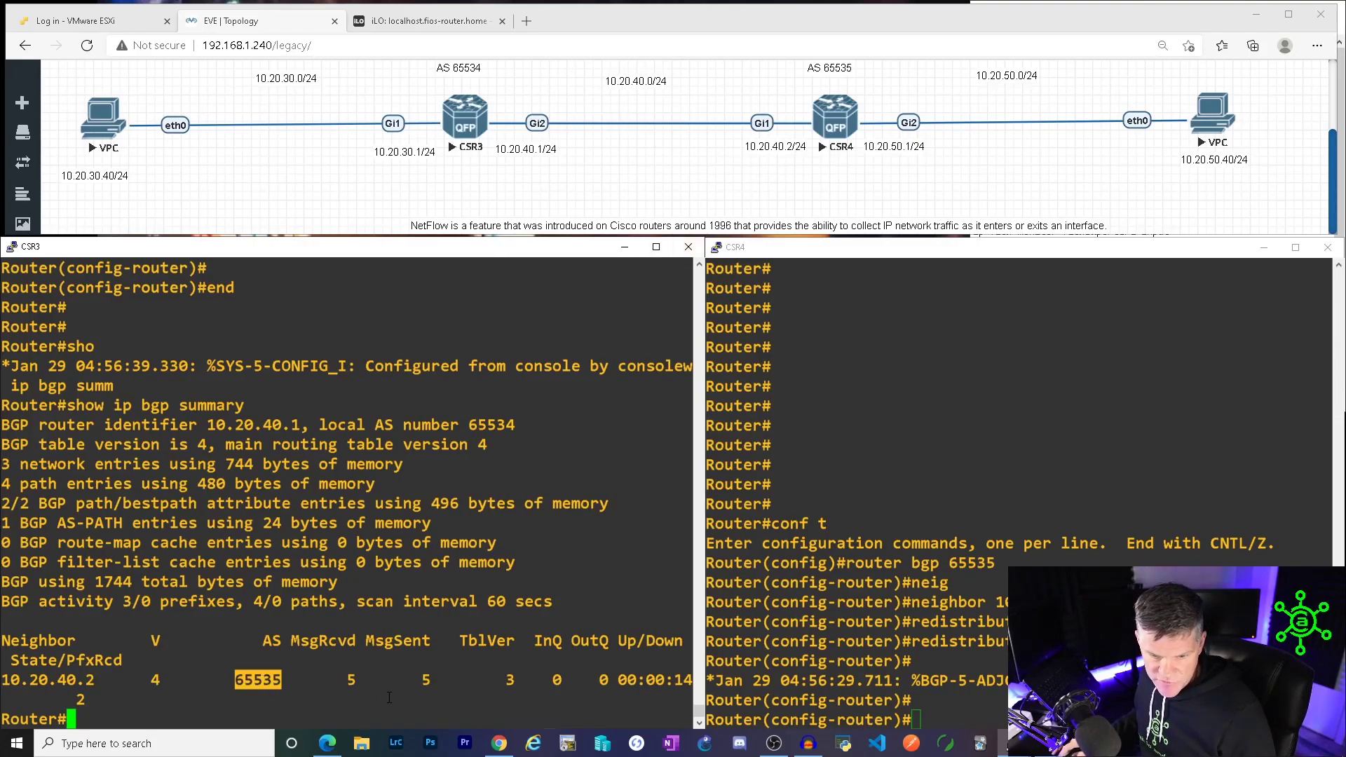
{"action": "left_click_drag", "start_coordinate": [339, 679], "coordinate": [469, 680]}
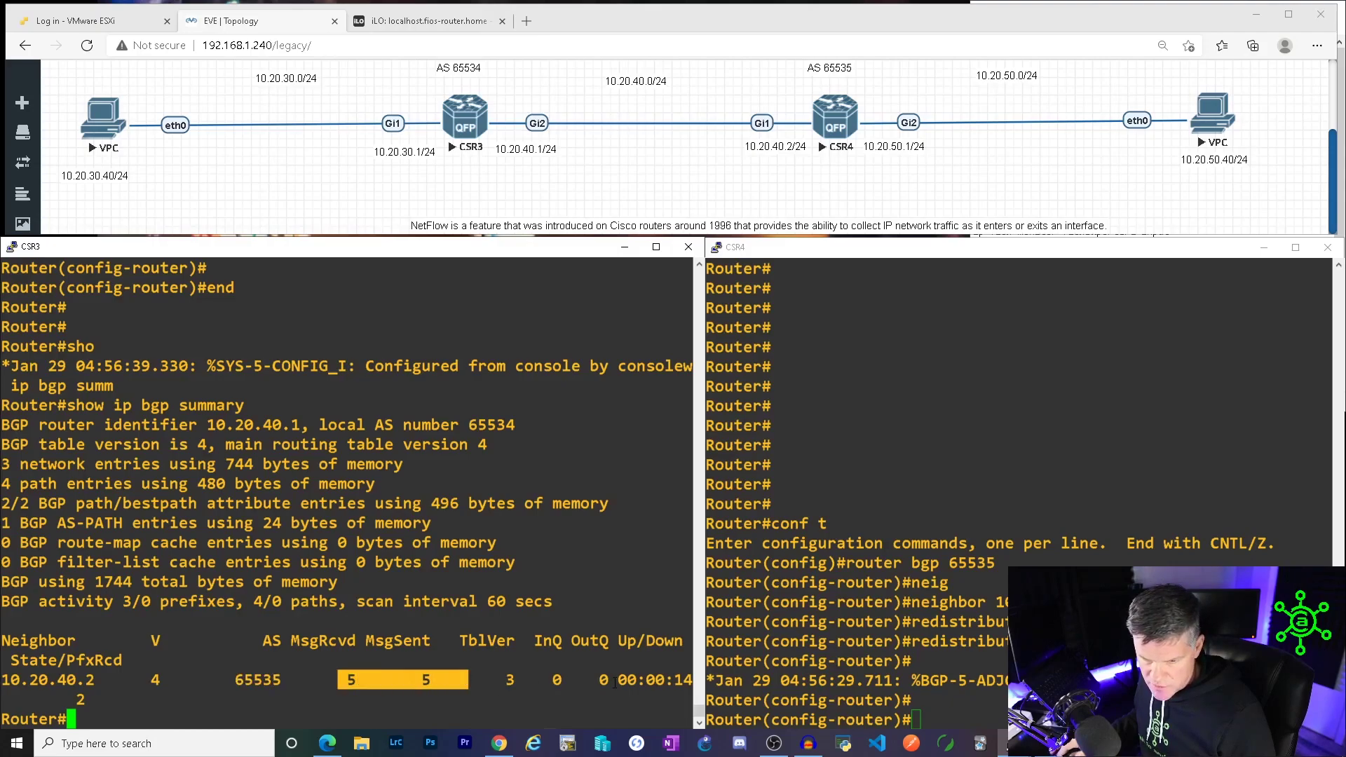
{"action": "left_click_drag", "start_coordinate": [610, 680], "coordinate": [689, 679]}
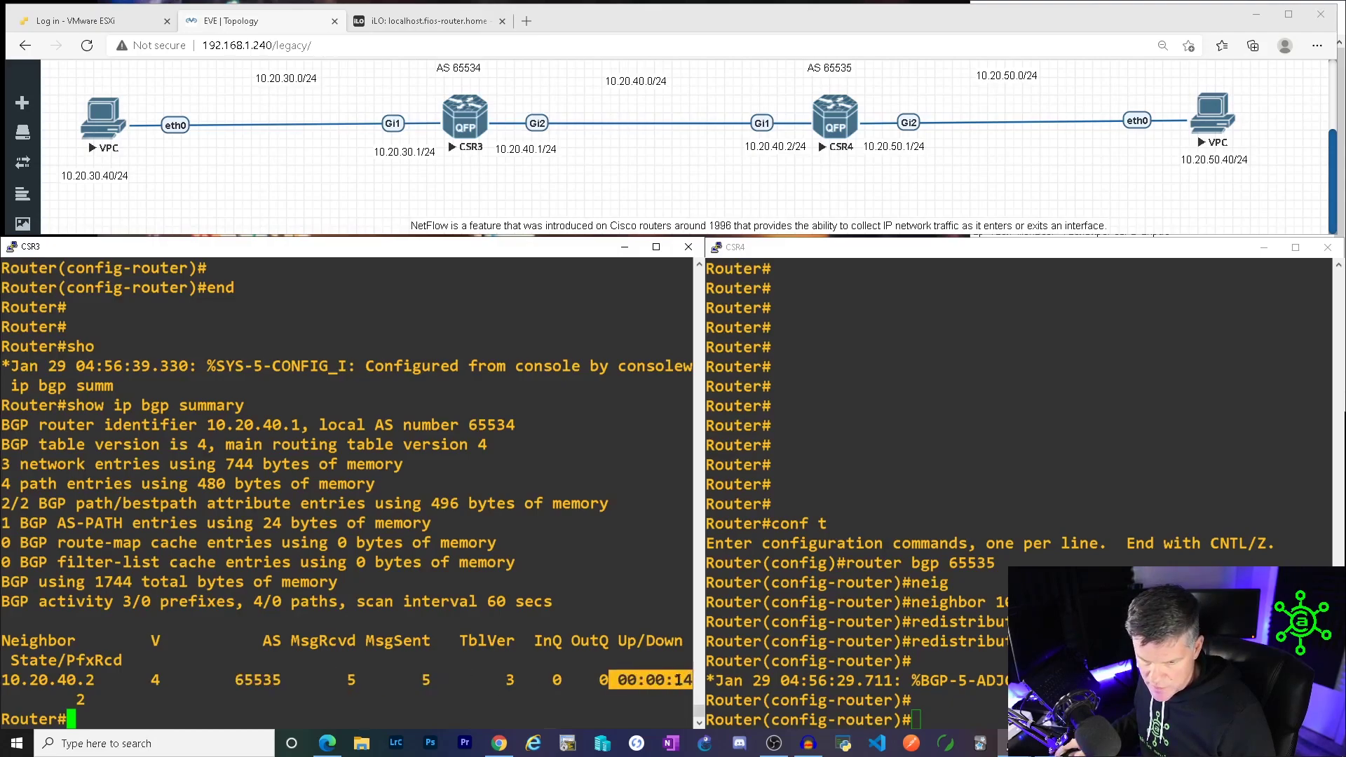
{"action": "left_click", "coordinate": [552, 611]}
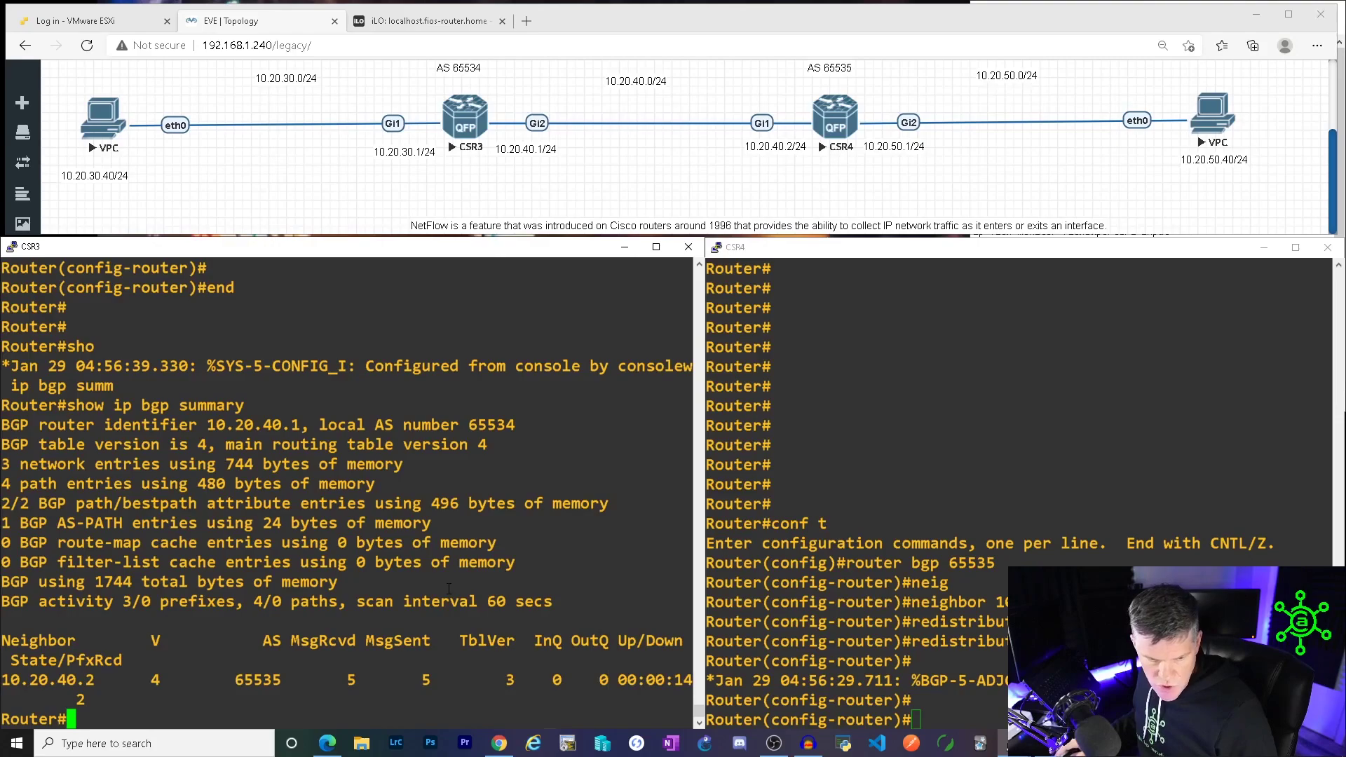
Show CSR3's routing table and highlight the BGP route 10.20.50.0/24 via 10.20.40.2.
{"action": "key", "text": "Return"}
{"action": "key", "text": "Return"}
{"action": "type", "text": "show ip"}
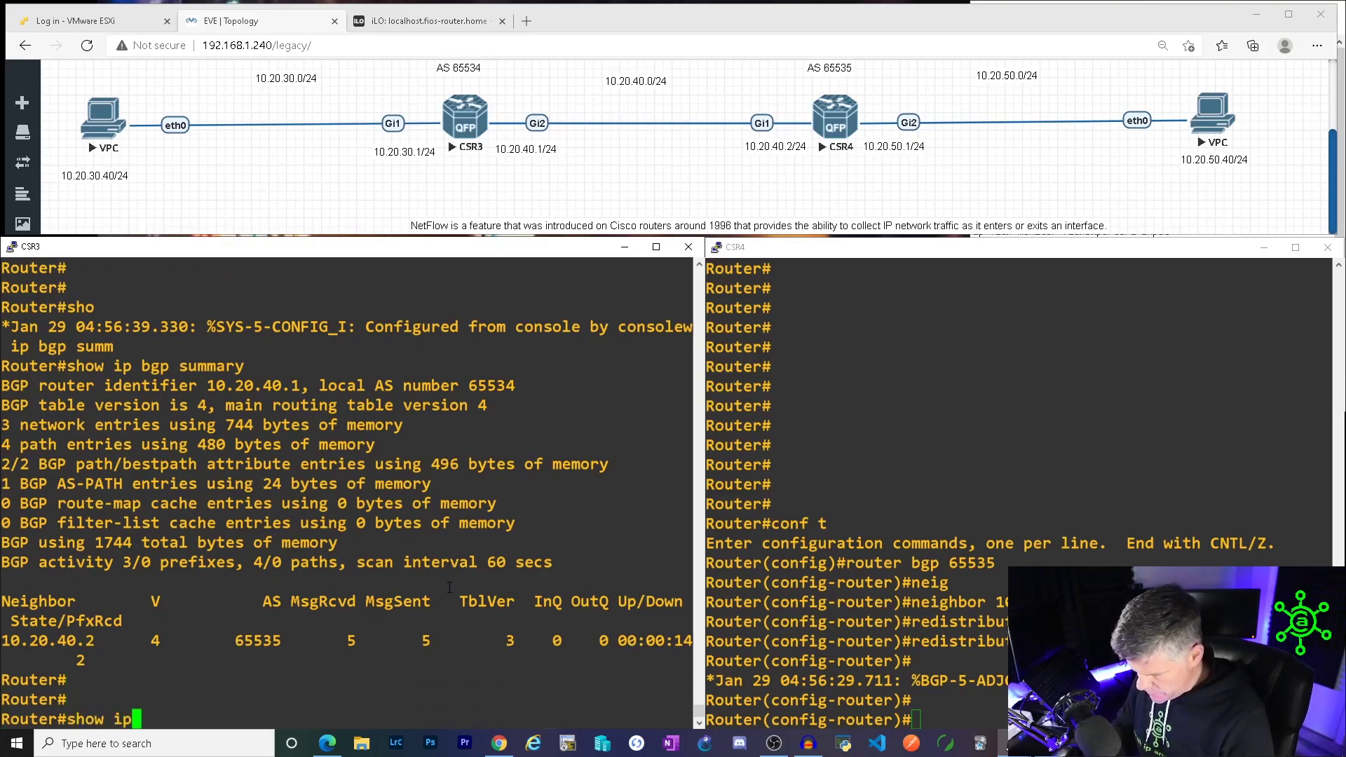
{"action": "type", "text": " route"}
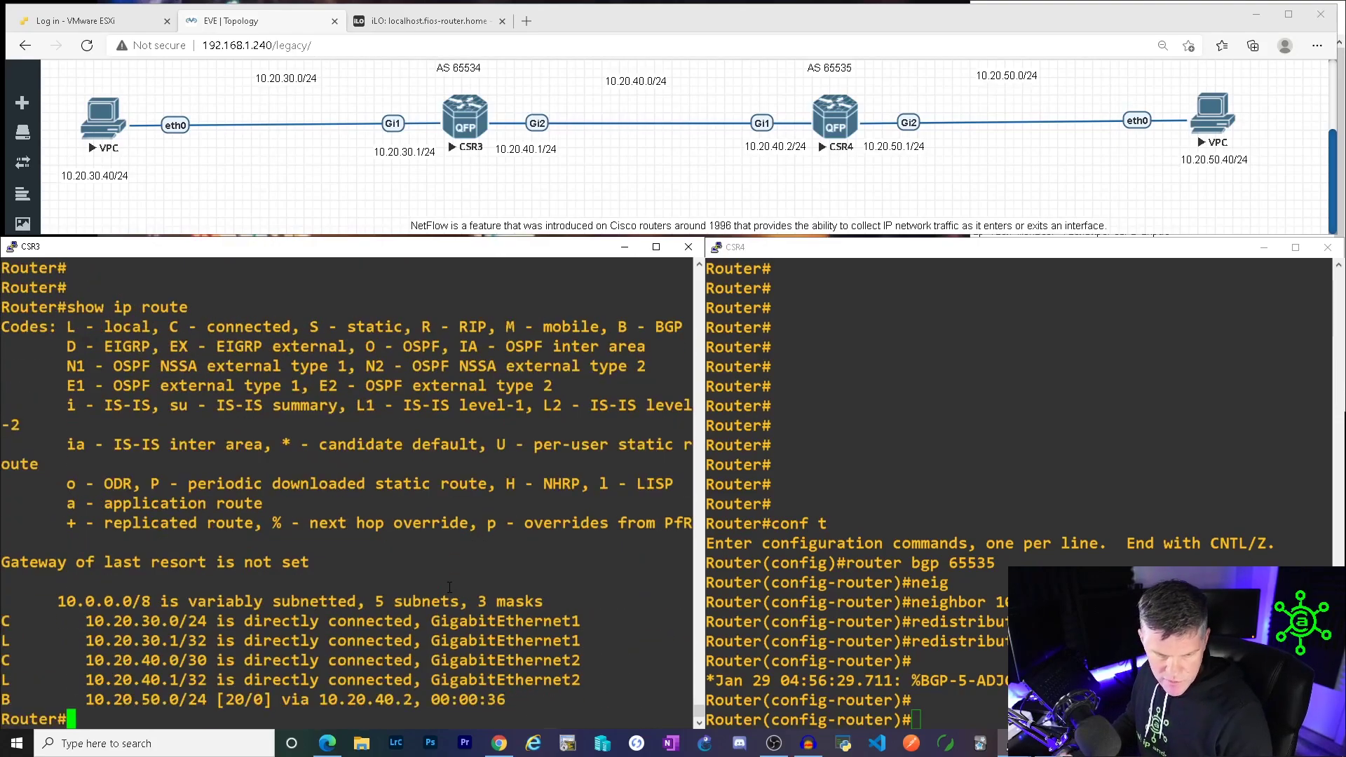
{"action": "key", "text": "Return"}
{"action": "key", "text": "Return"}
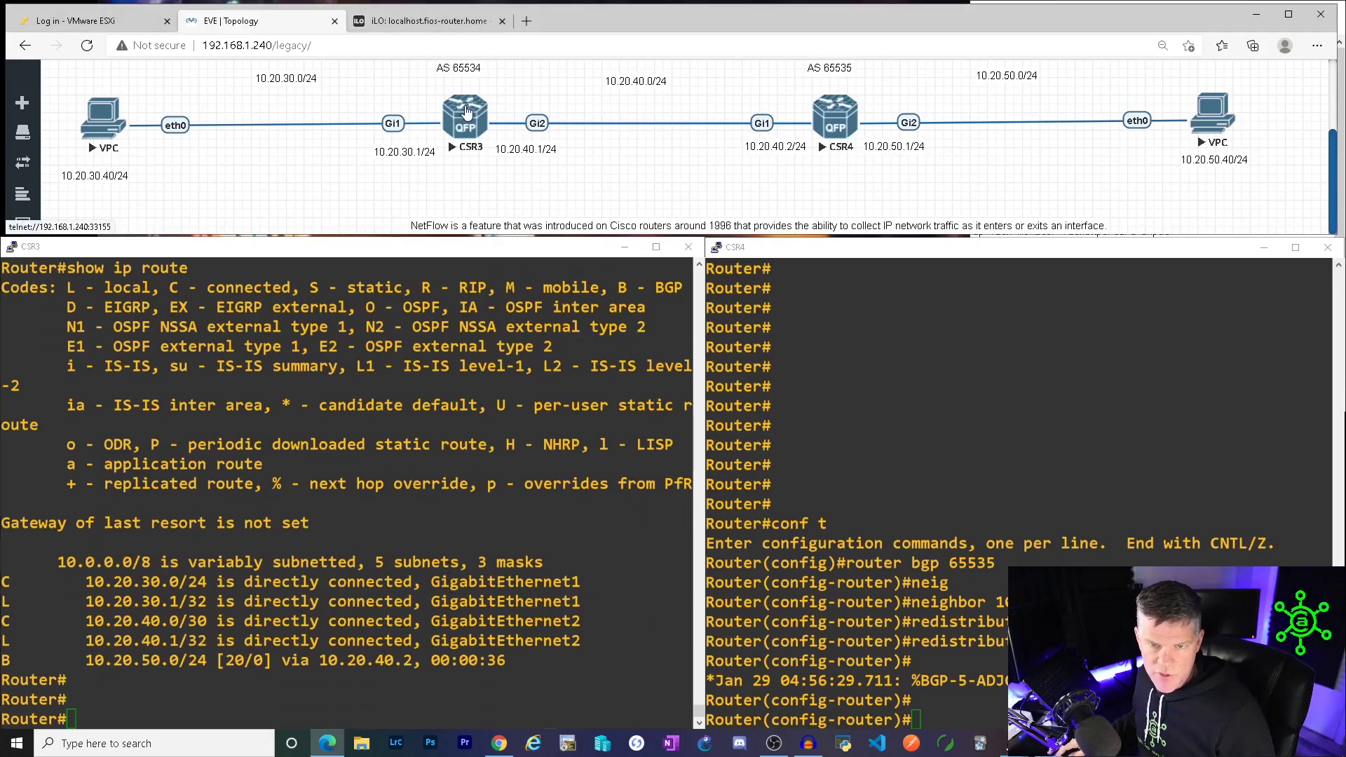
{"action": "left_click", "coordinate": [465, 117]}
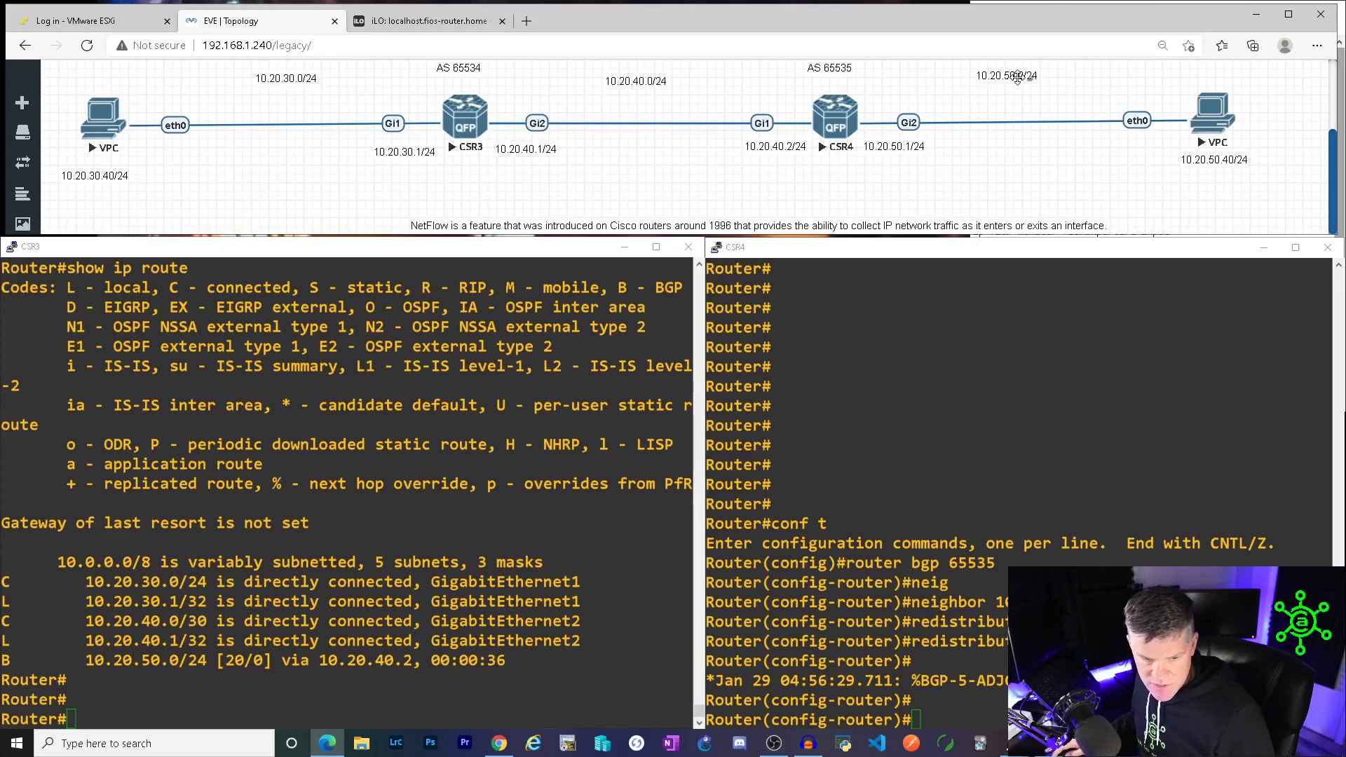
{"action": "triple_click", "coordinate": [354, 663]}
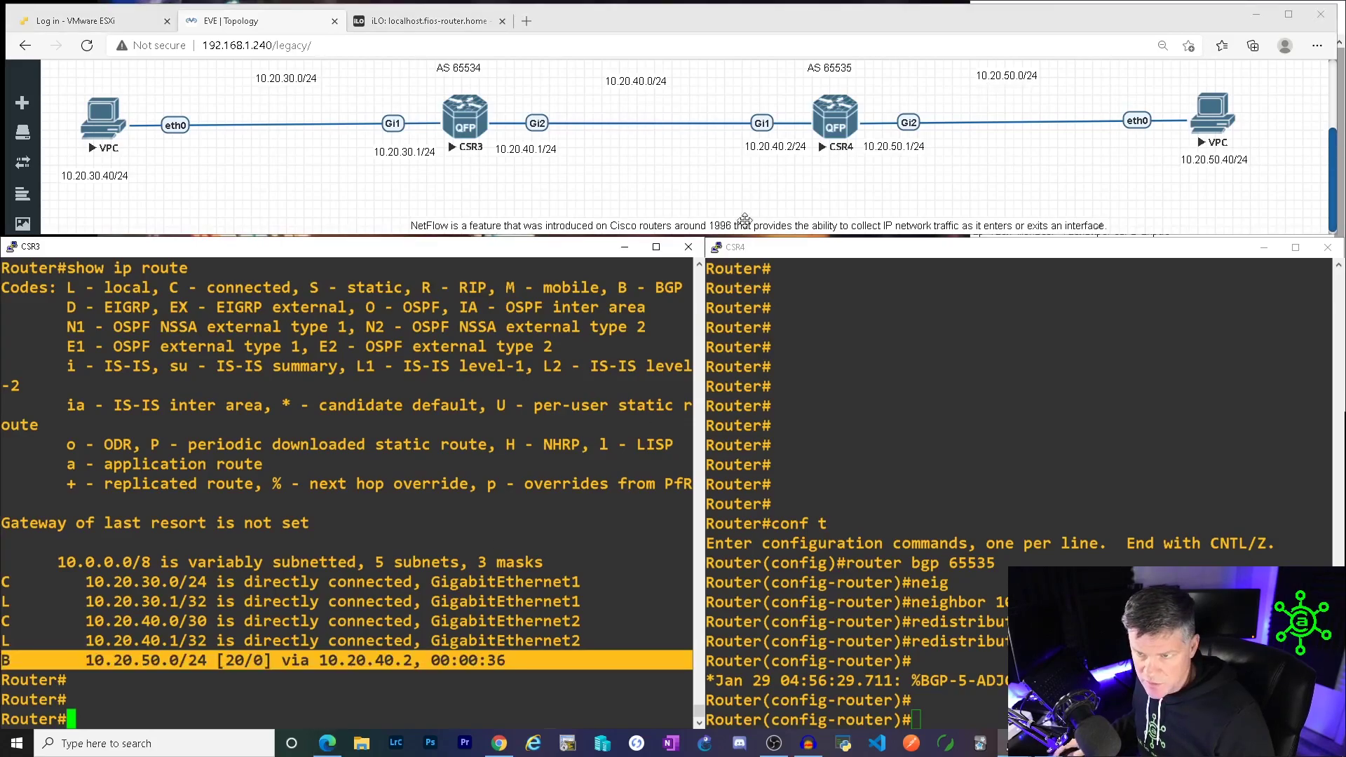
{"action": "left_click", "coordinate": [162, 675]}
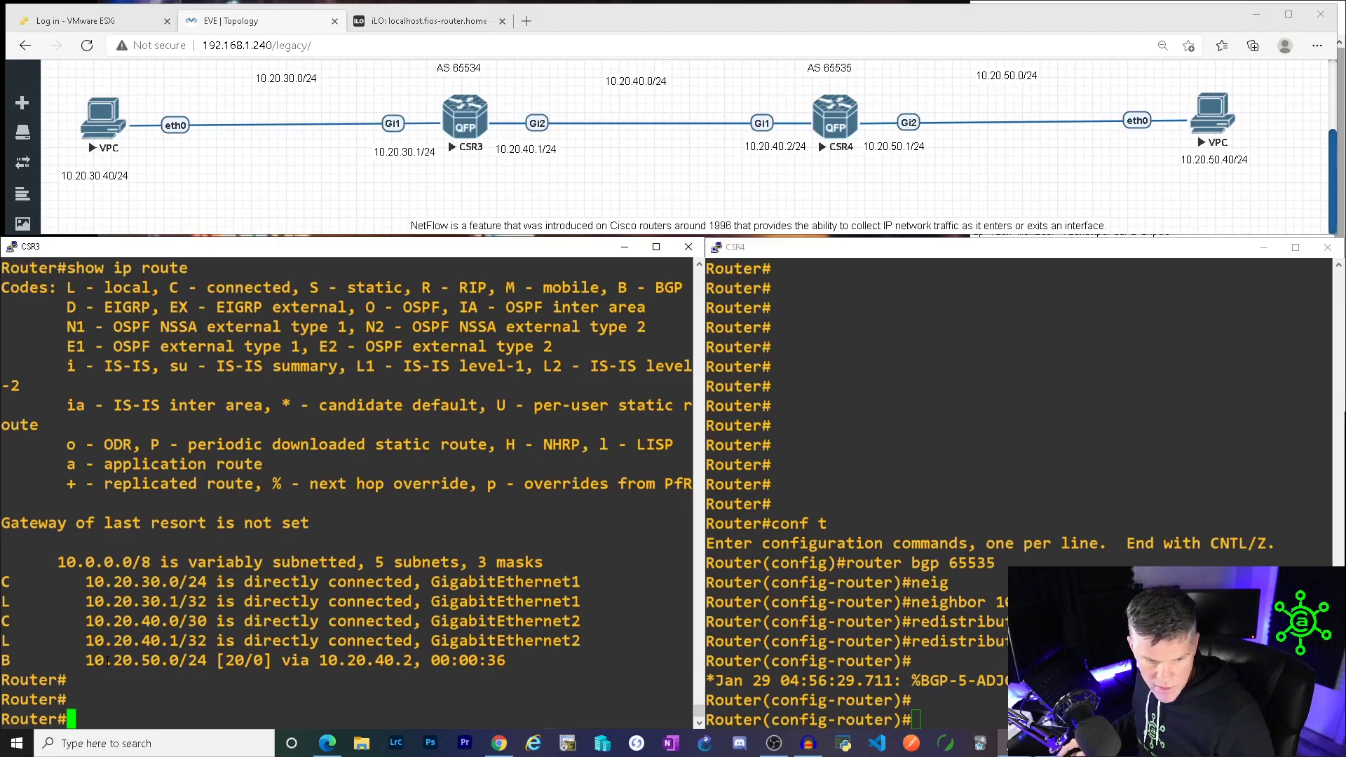
{"action": "left_click_drag", "start_coordinate": [89, 661], "coordinate": [193, 659]}
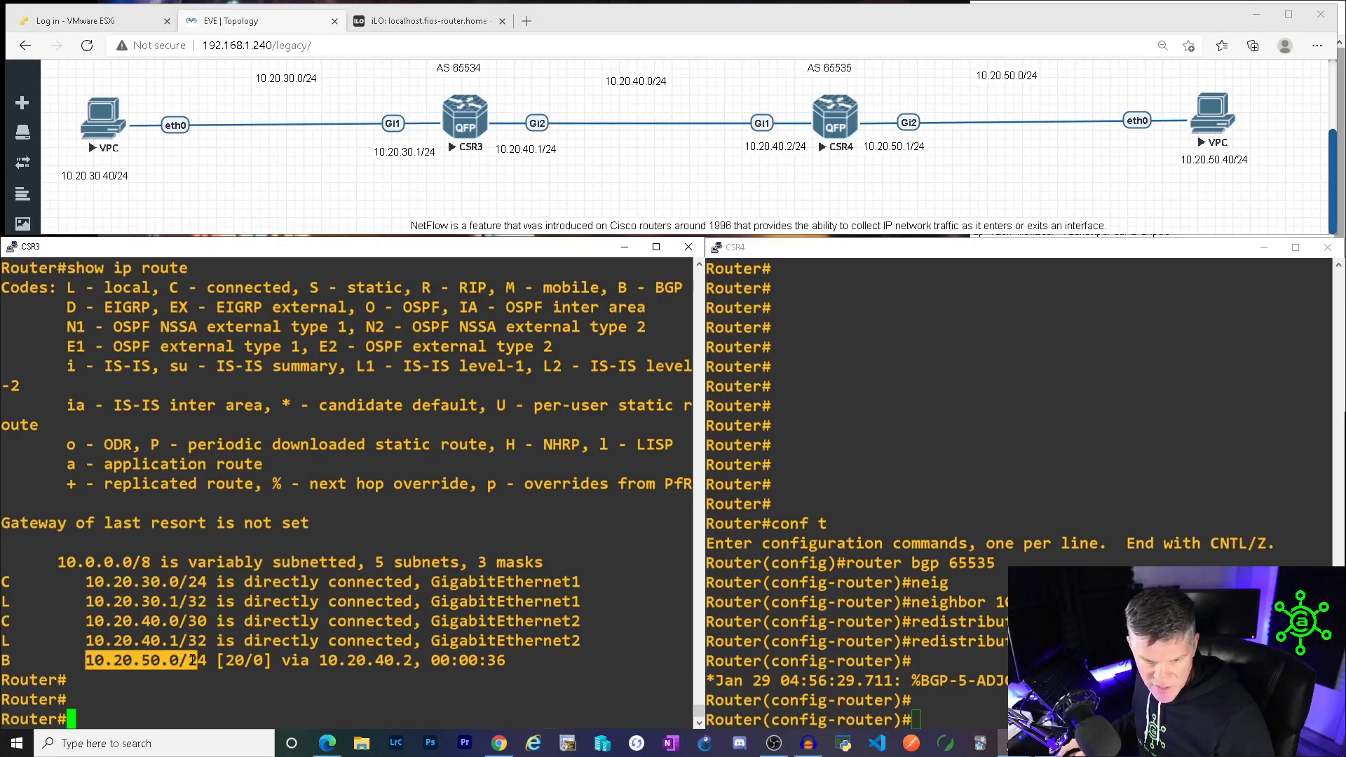
{"action": "left_click_drag", "start_coordinate": [321, 662], "coordinate": [412, 660]}
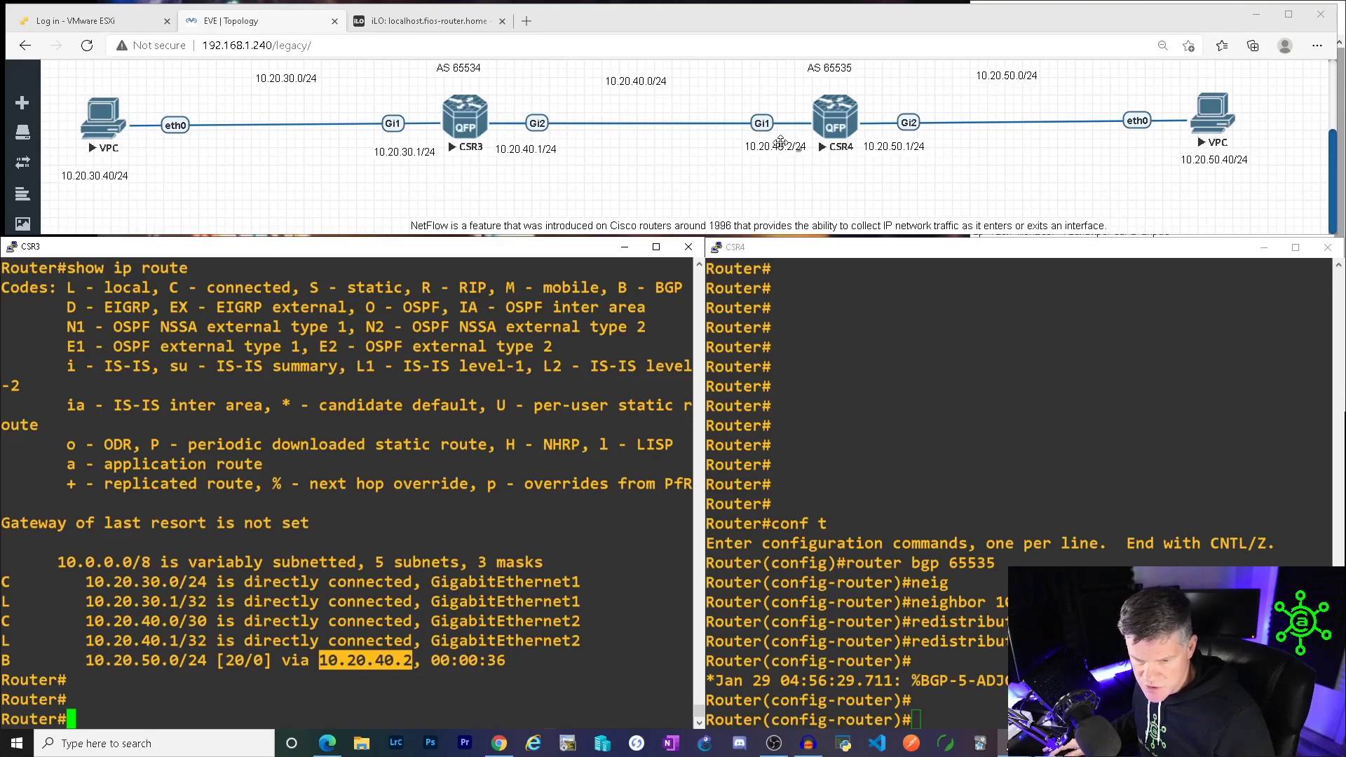
{"action": "left_click_drag", "start_coordinate": [478, 660], "coordinate": [505, 660]}
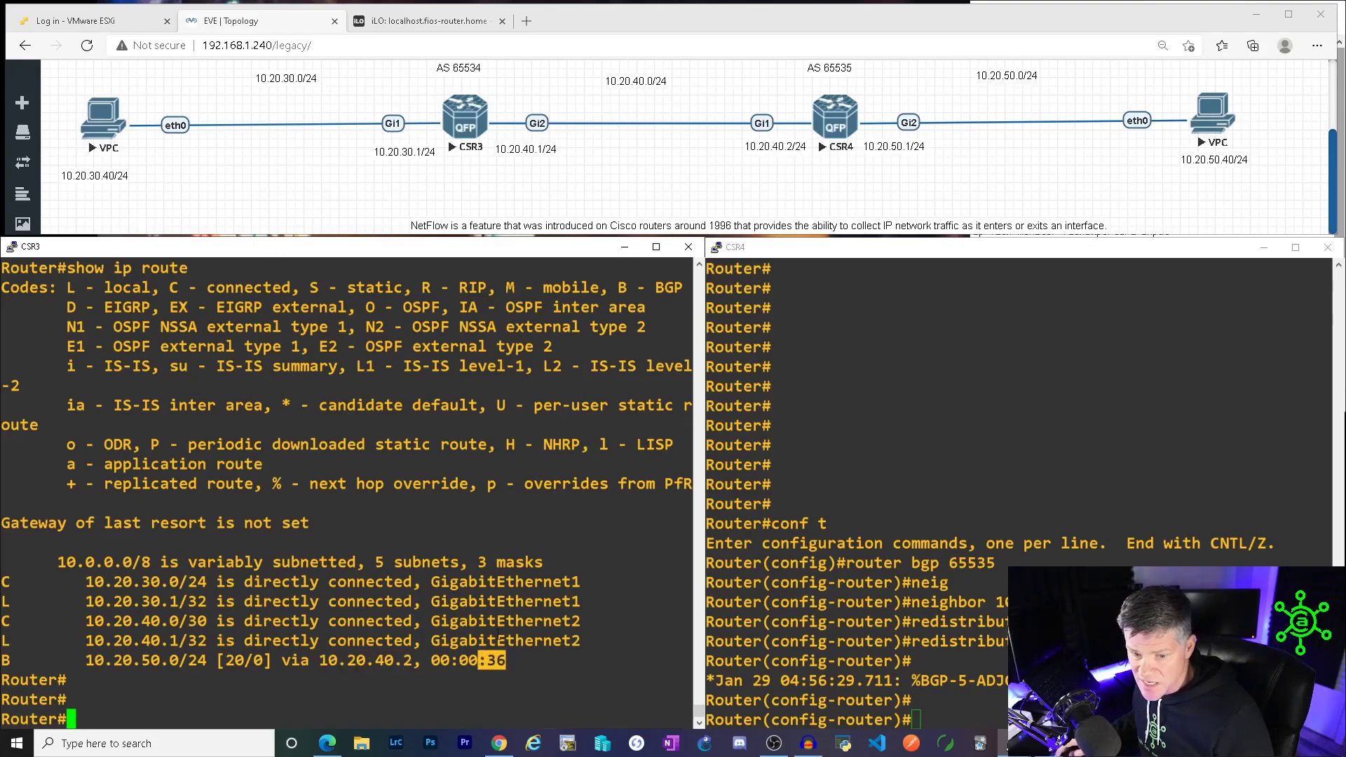
{"action": "left_click", "coordinate": [498, 638]}
Ping 10.20.50.40 from CSR3 with 100 percent success.
{"action": "key", "text": "Return"}
{"action": "key", "text": "Return"}
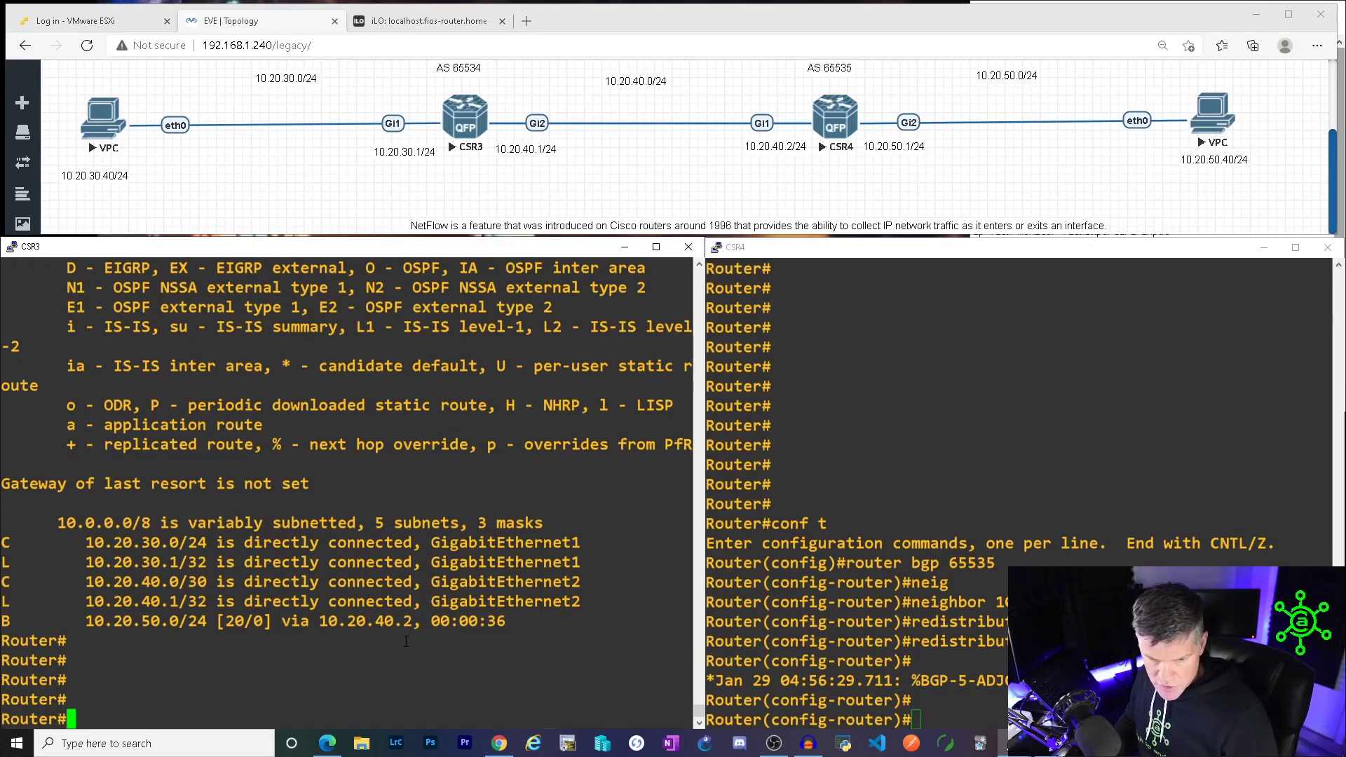
{"action": "type", "text": "ping "}
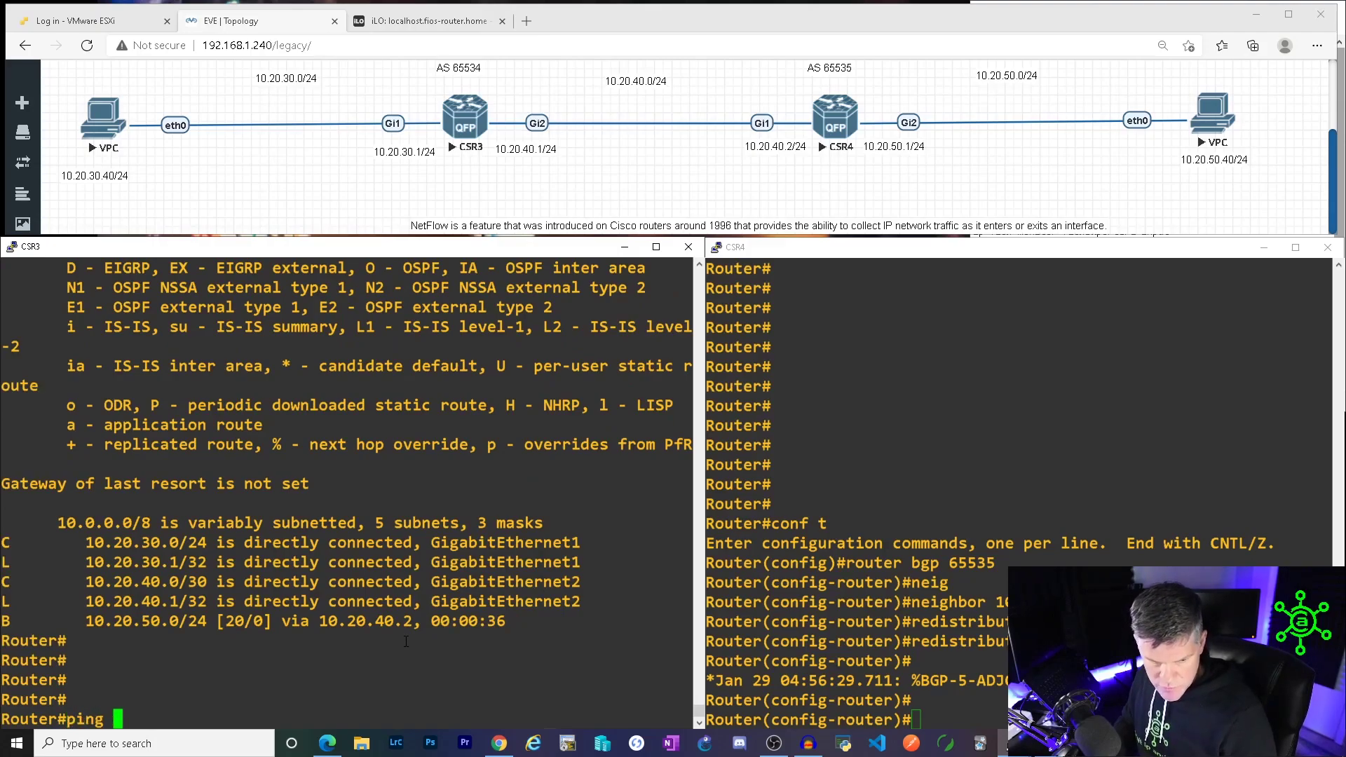
{"action": "type", "text": "10."}
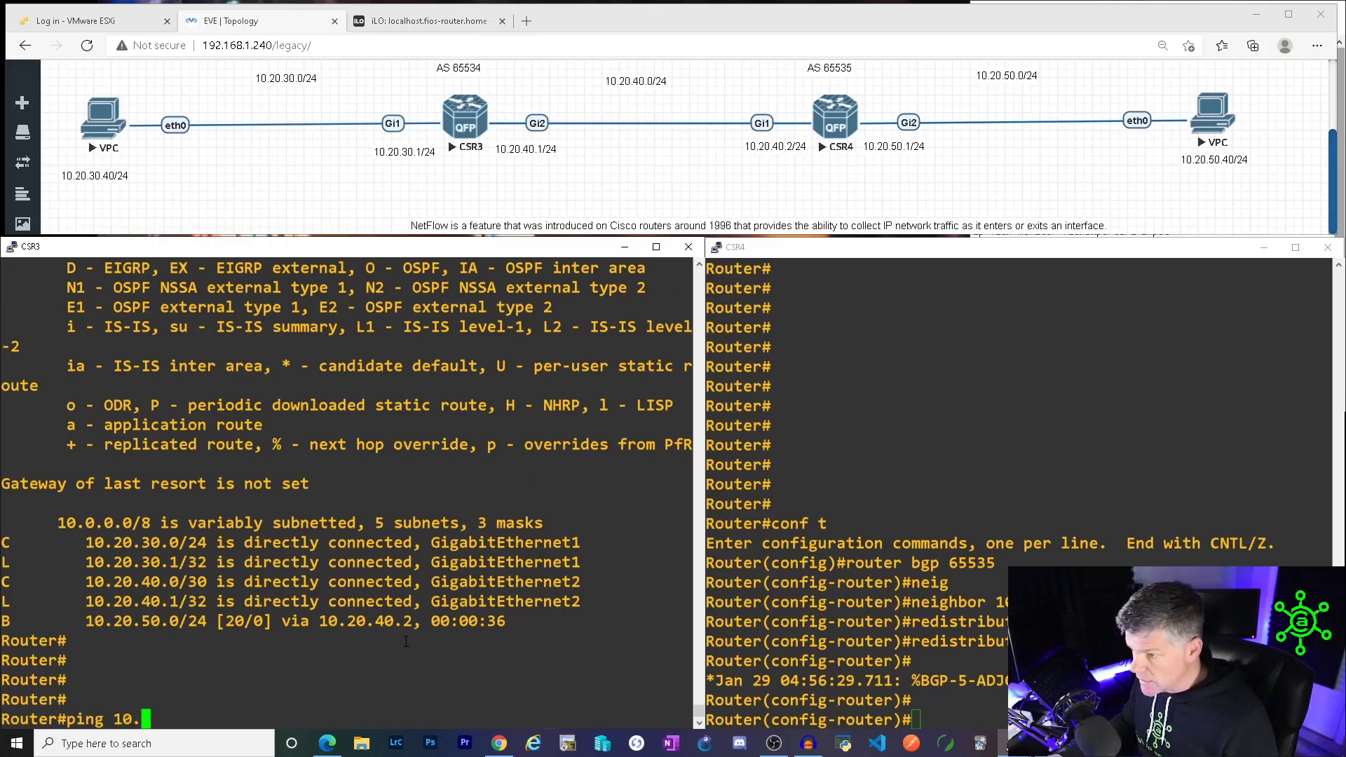
{"action": "type", "text": "20.50.40"}
{"action": "key", "text": "Return"}
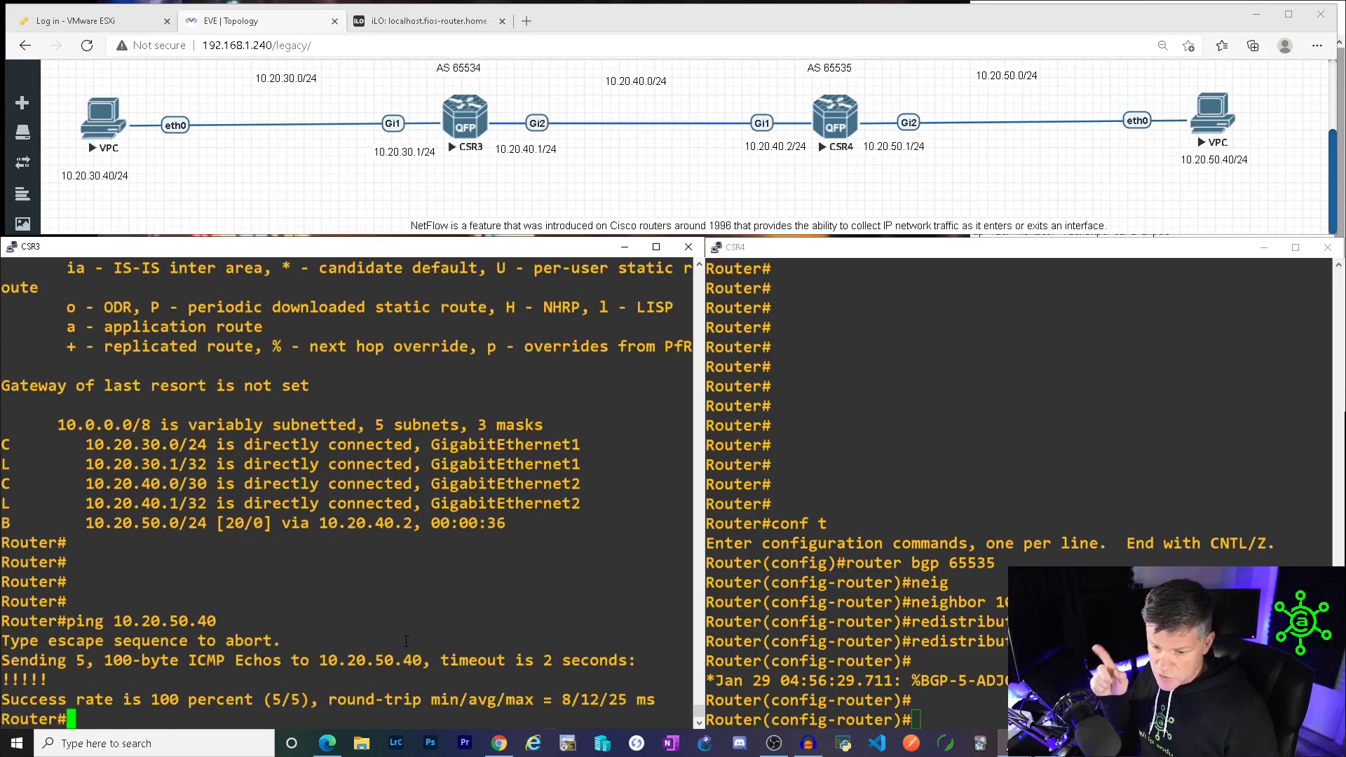
{"action": "key", "text": "Return"}
{"action": "key", "text": "Return"}
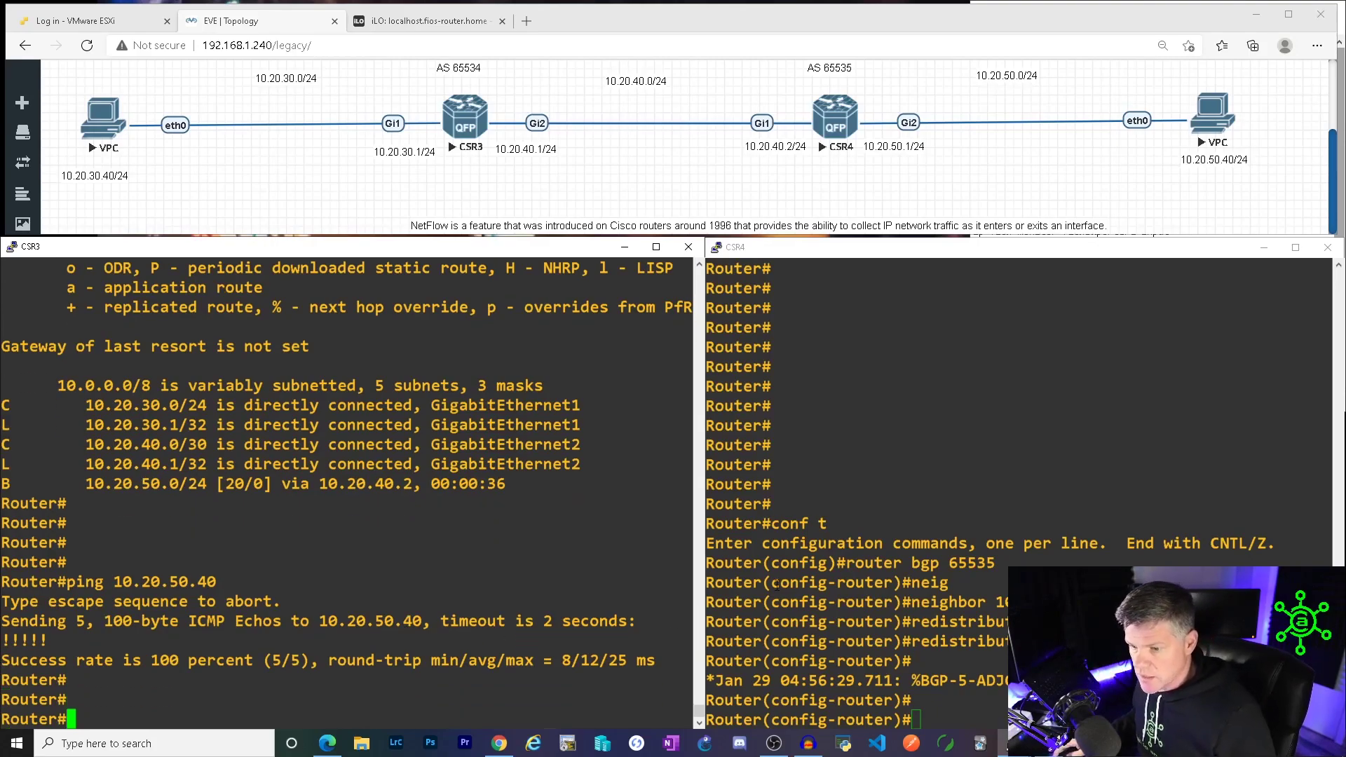
{"action": "left_click", "coordinate": [835, 553]}
Exit configuration on CSR4, show its routing table, and highlight the B 10.20.30.0/24 route.
{"action": "key", "text": "Return"}
{"action": "key", "text": "Return"}
{"action": "type", "text": "end"}
{"action": "key", "text": "Return"}
{"action": "key", "text": "Return"}
{"action": "key", "text": "Return"}
{"action": "key", "text": "Return"}
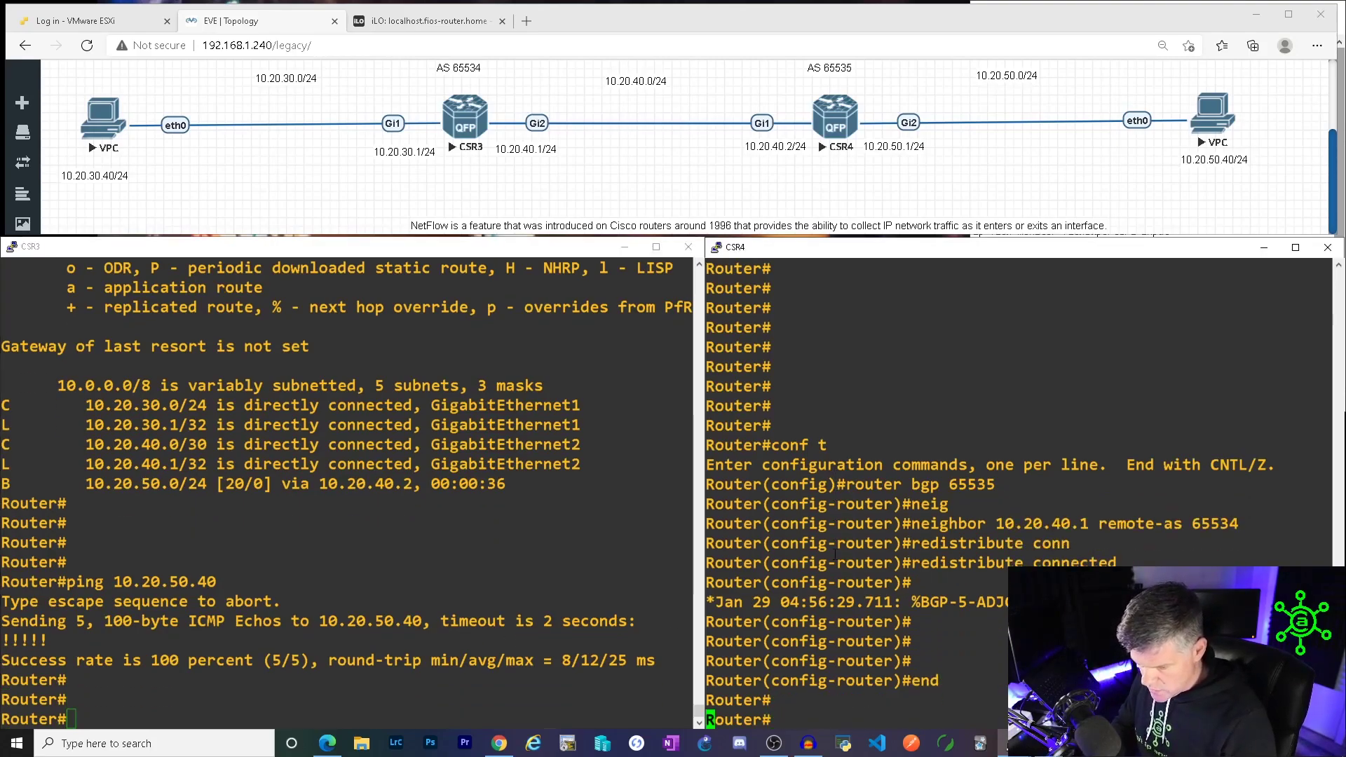
{"action": "type", "text": "show ip ro"}
{"action": "type", "text": "ute"}
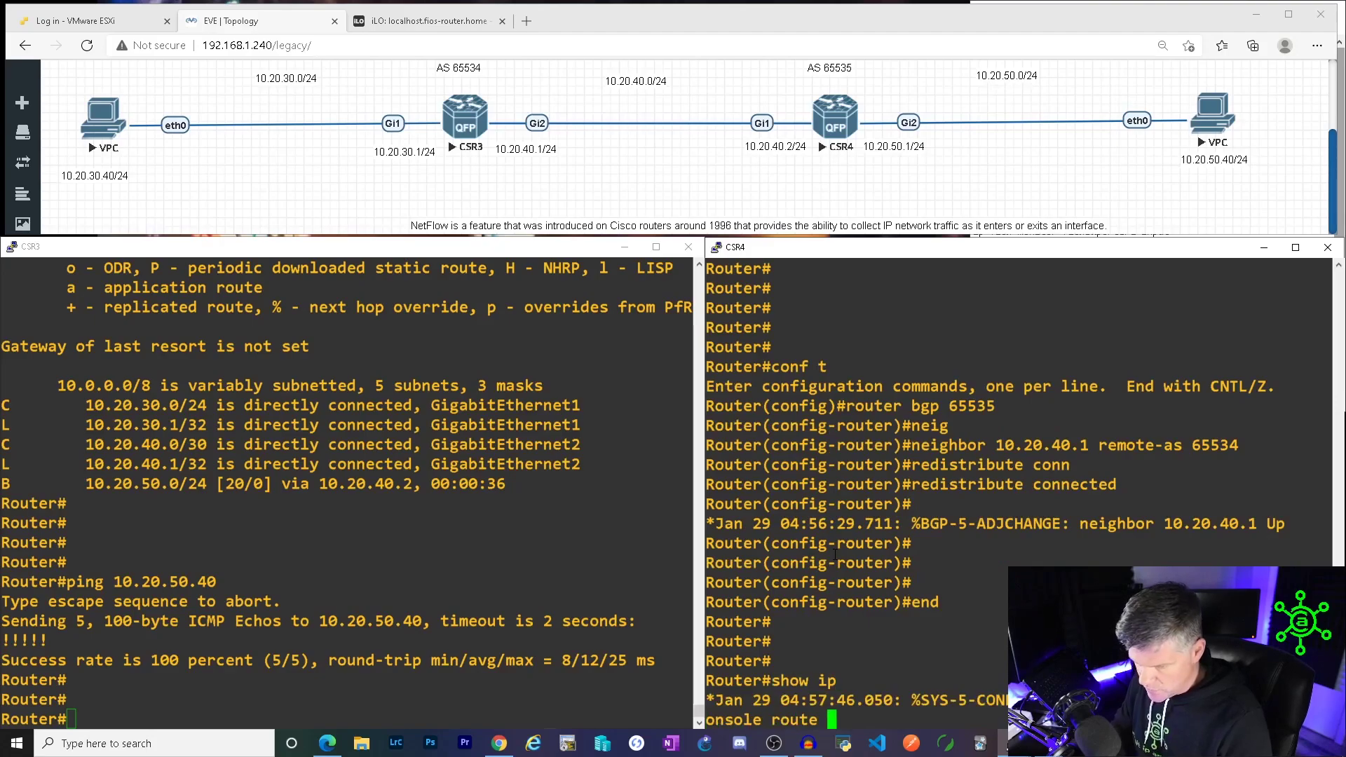
{"action": "key", "text": "Return"}
{"action": "key", "text": "Return"}
{"action": "key", "text": "Return"}
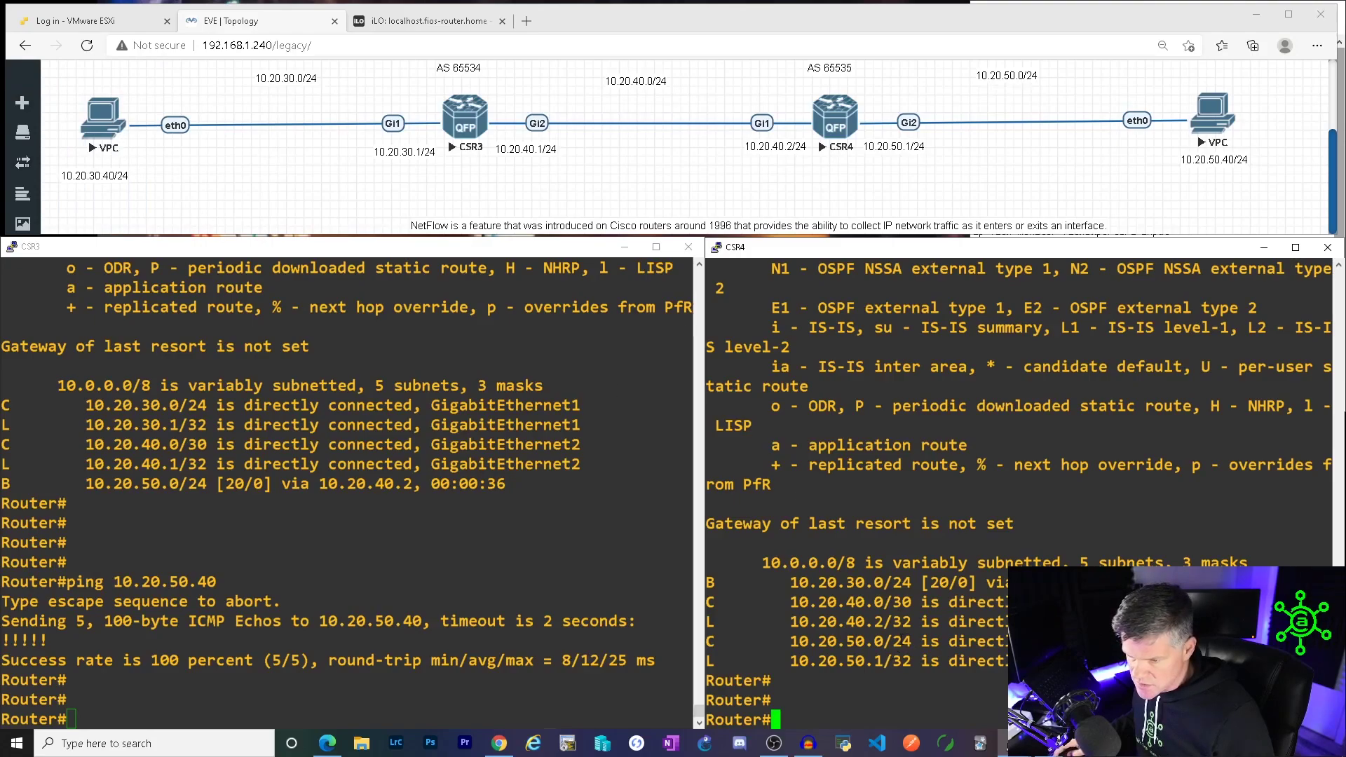
{"action": "triple_click", "coordinate": [929, 585]}
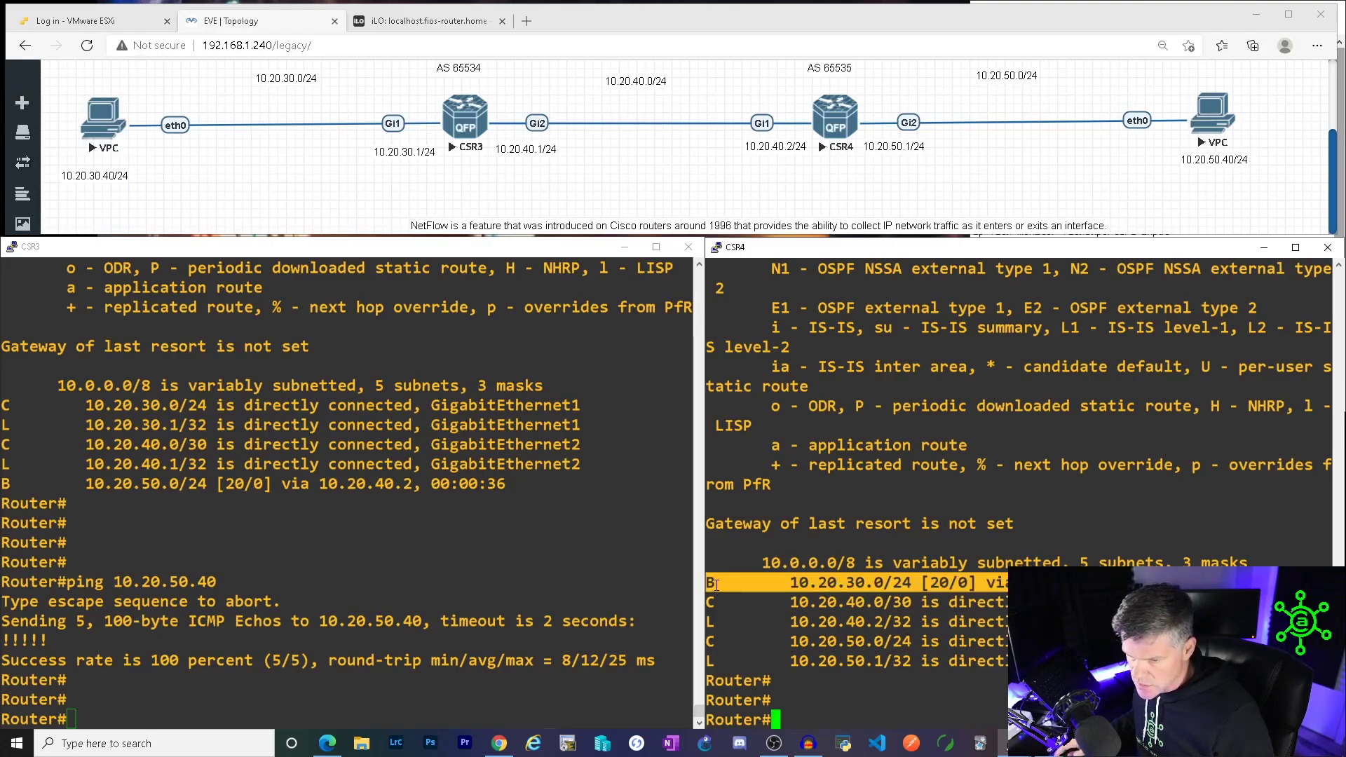
{"action": "left_click_drag", "start_coordinate": [716, 585], "coordinate": [708, 583]}
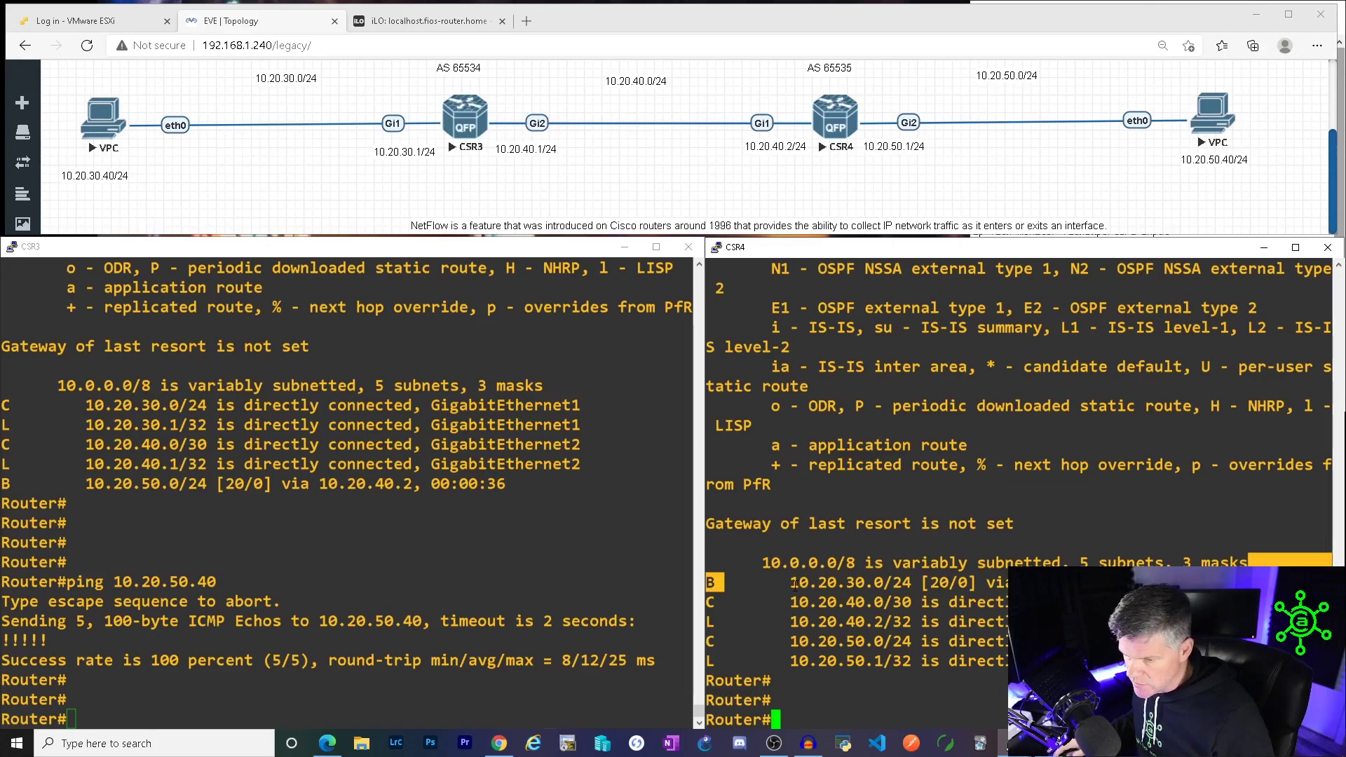
{"action": "left_click_drag", "start_coordinate": [794, 584], "coordinate": [918, 586]}
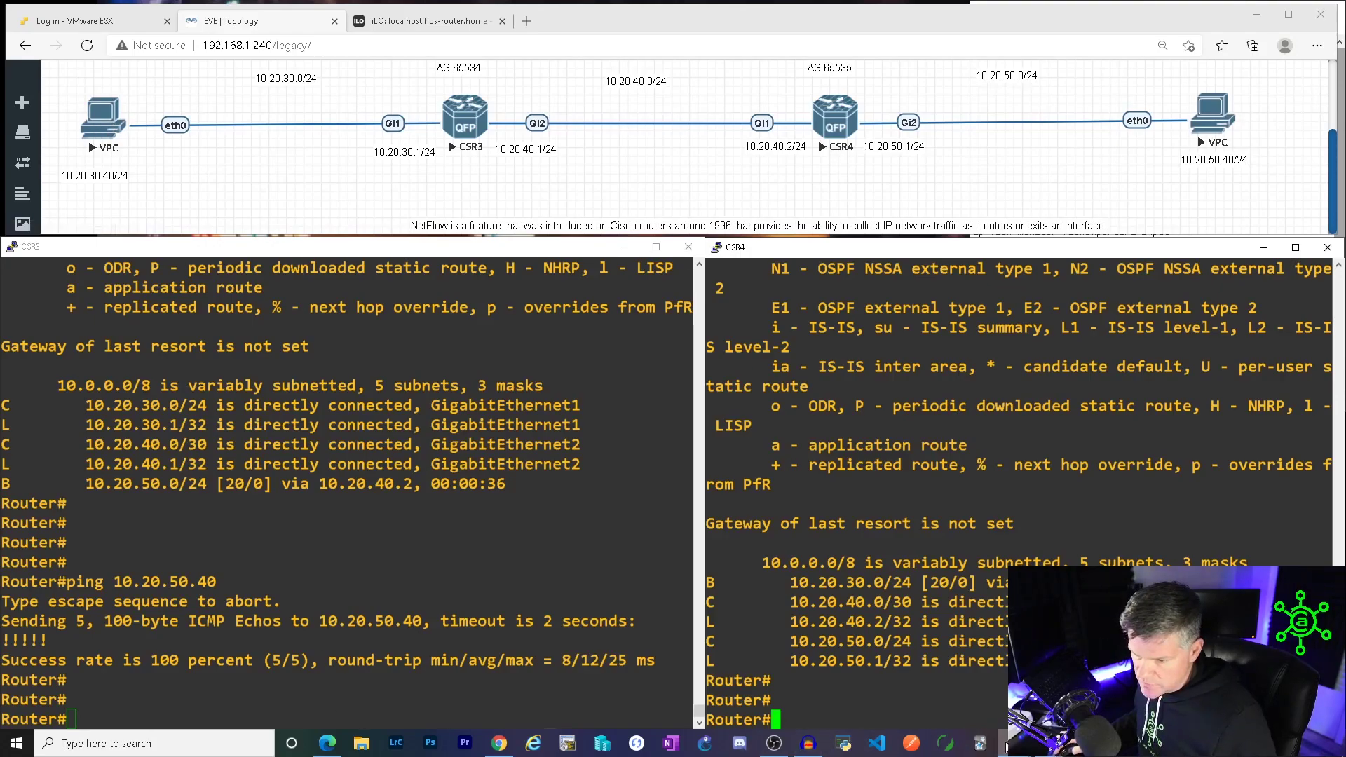
From the VPC at 10.20.30.40, ping 10.20.50.40 and get five ttl=62 replies.
{"action": "left_click", "coordinate": [980, 743]}
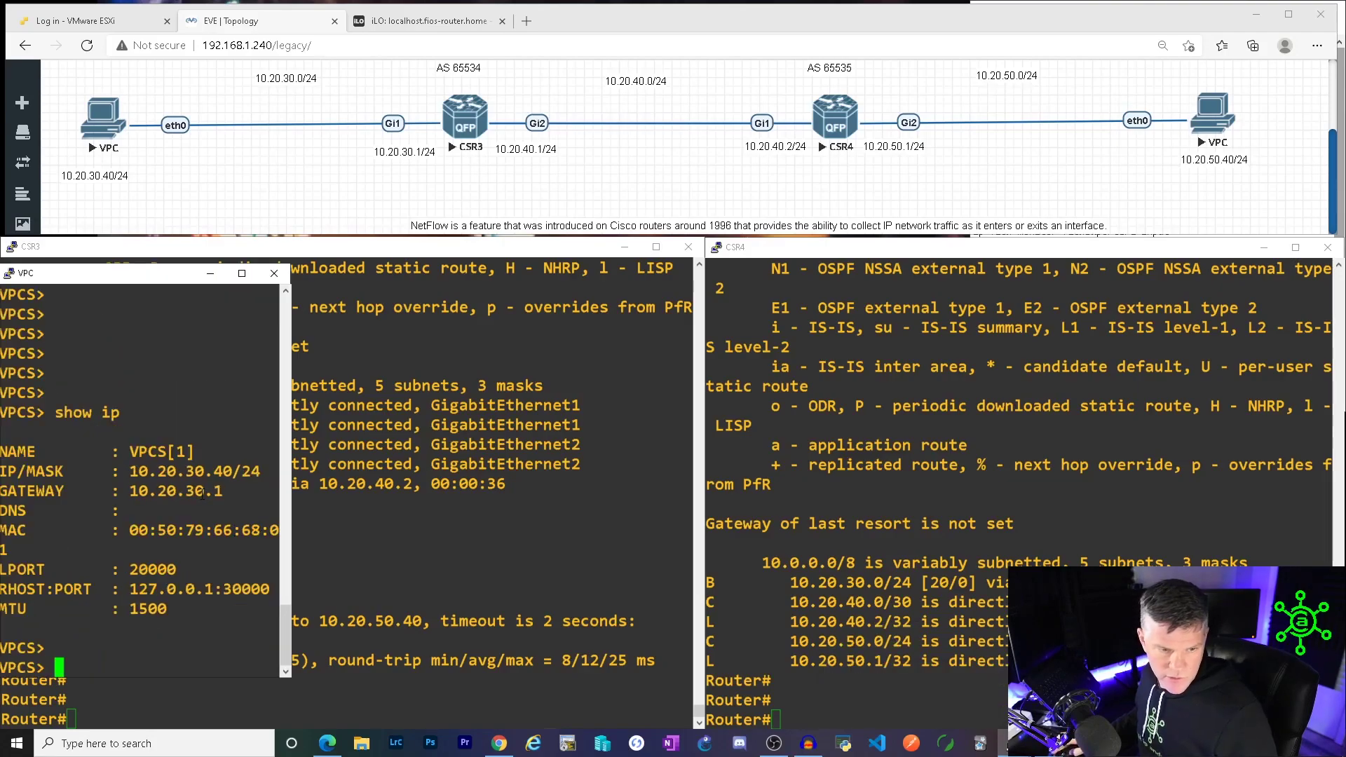
{"action": "key", "text": "Return"}
{"action": "key", "text": "Return"}
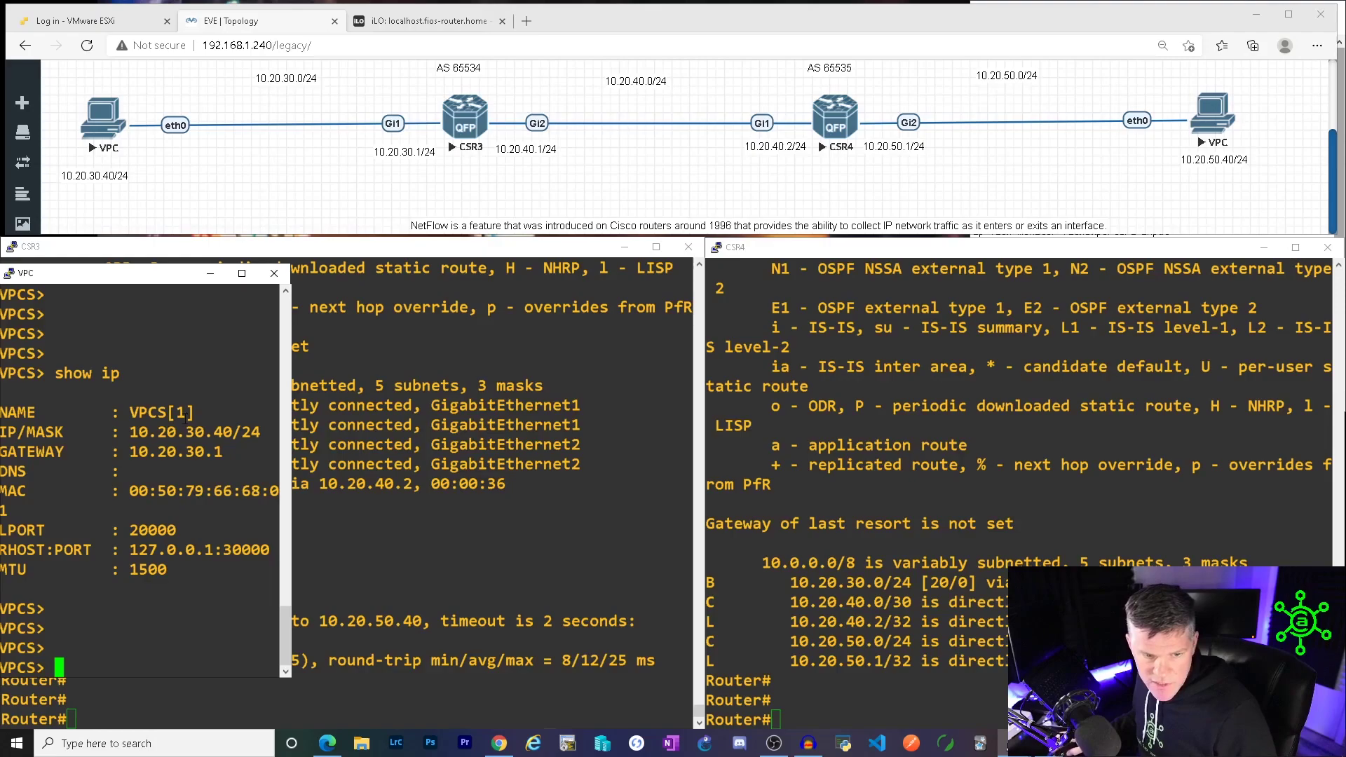
{"action": "left_click_drag", "start_coordinate": [127, 432], "coordinate": [223, 431]}
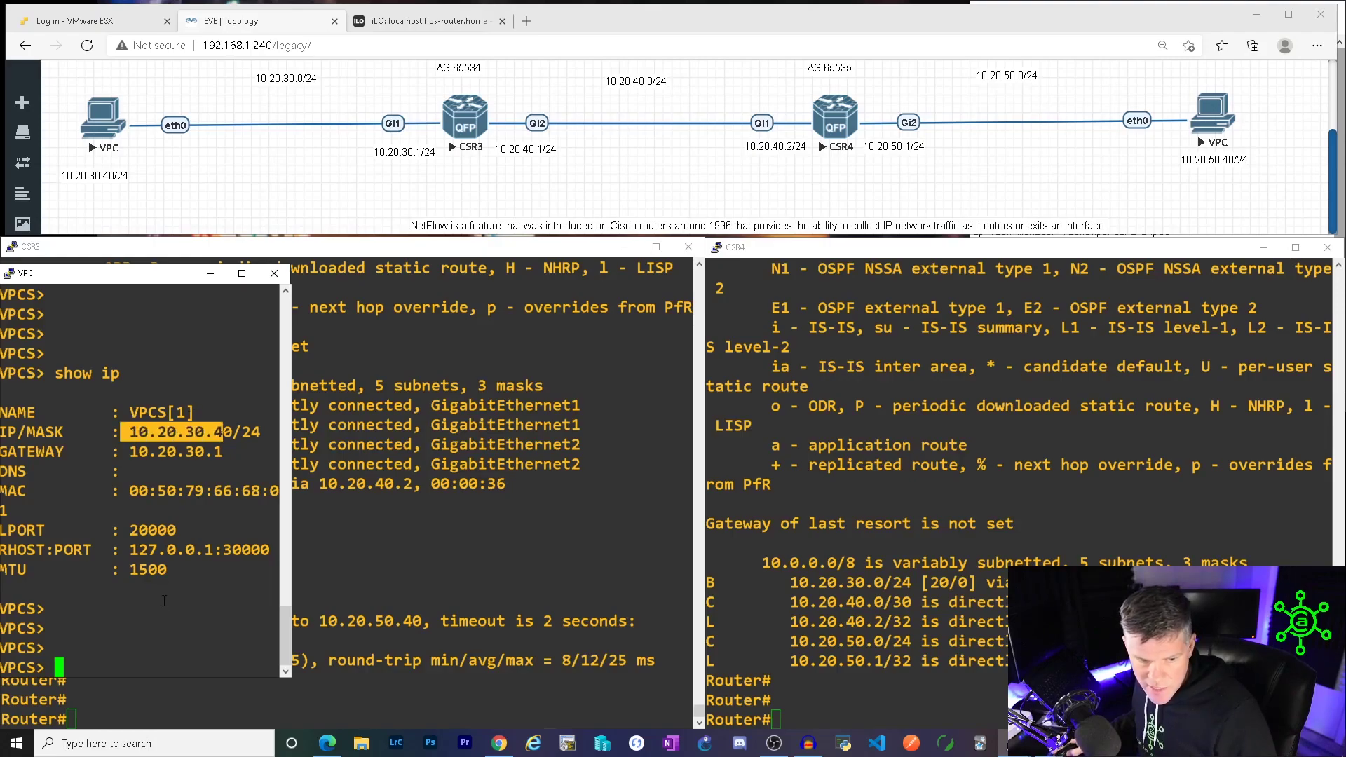
{"action": "left_click", "coordinate": [149, 578]}
{"action": "type", "text": "ping "}
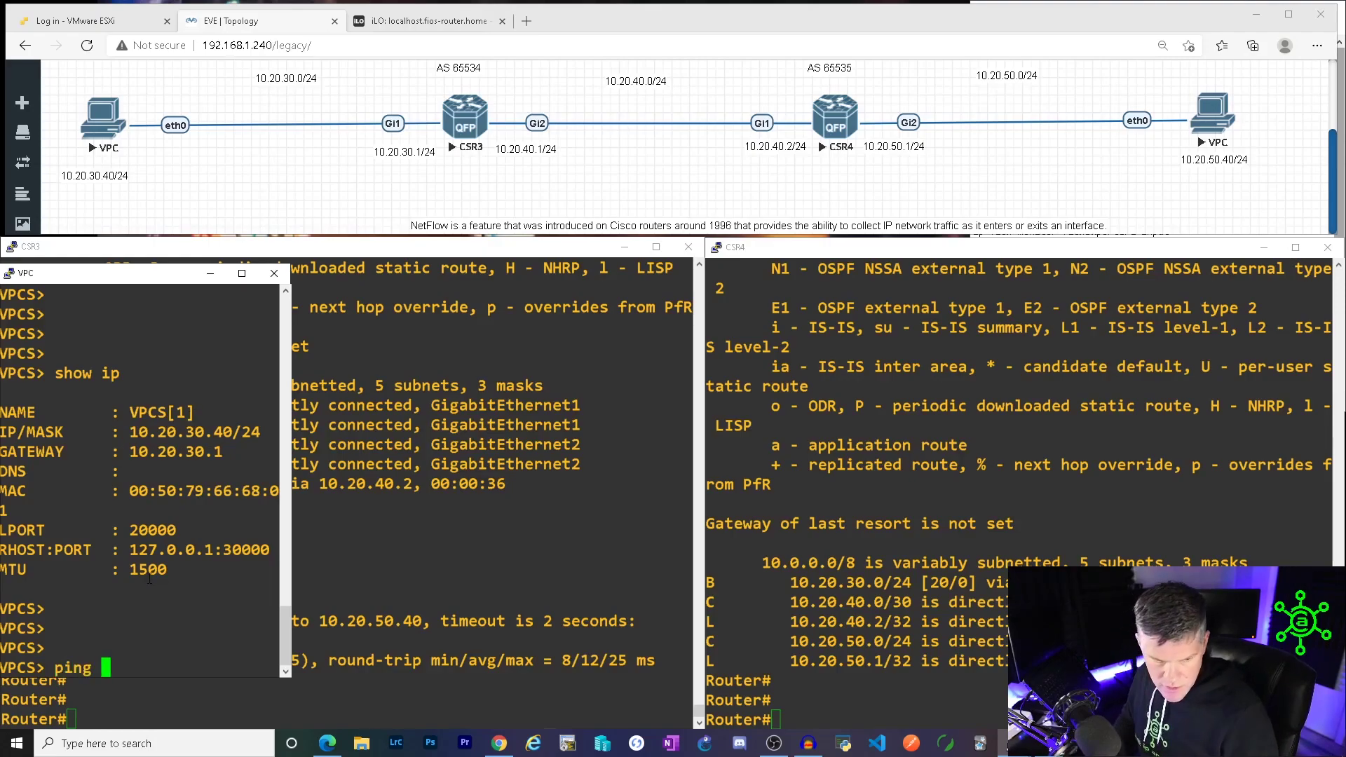
{"action": "type", "text": "10."}
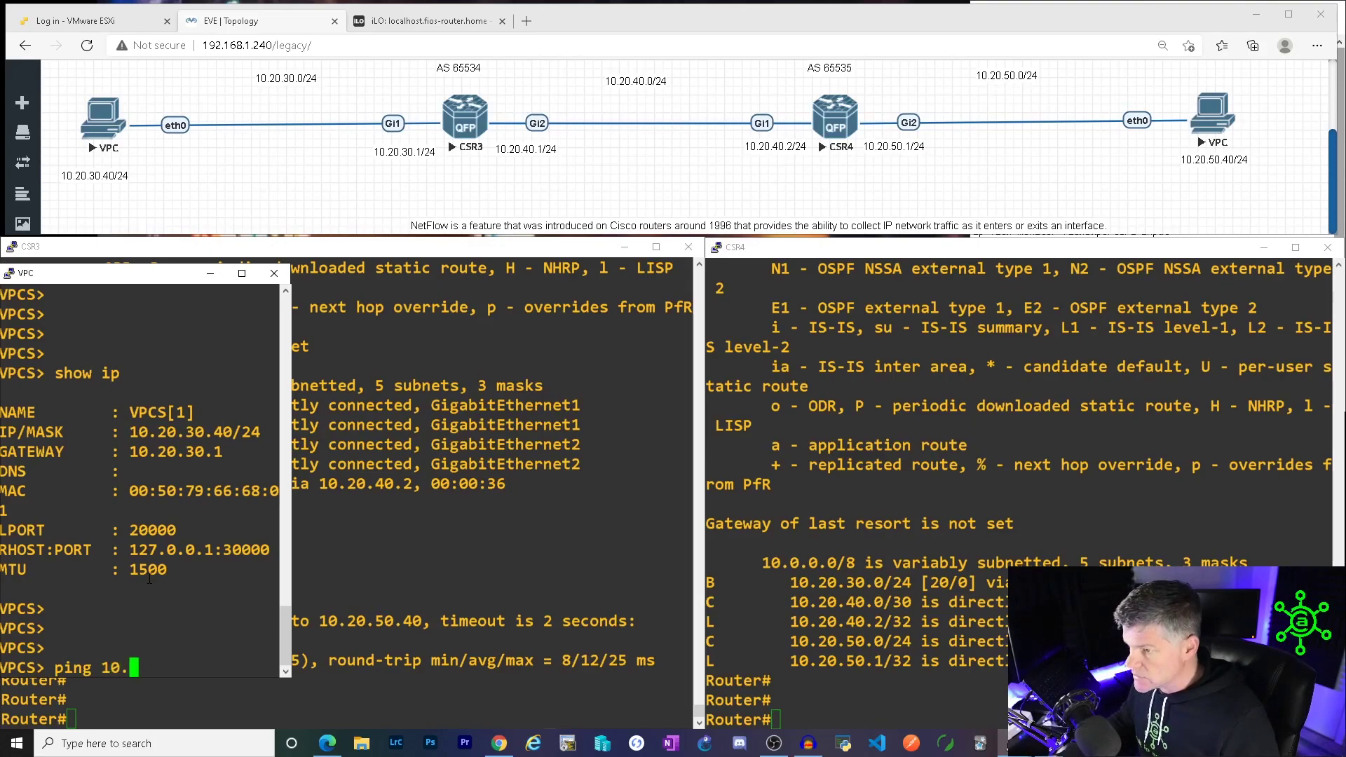
{"action": "type", "text": "20.50.40"}
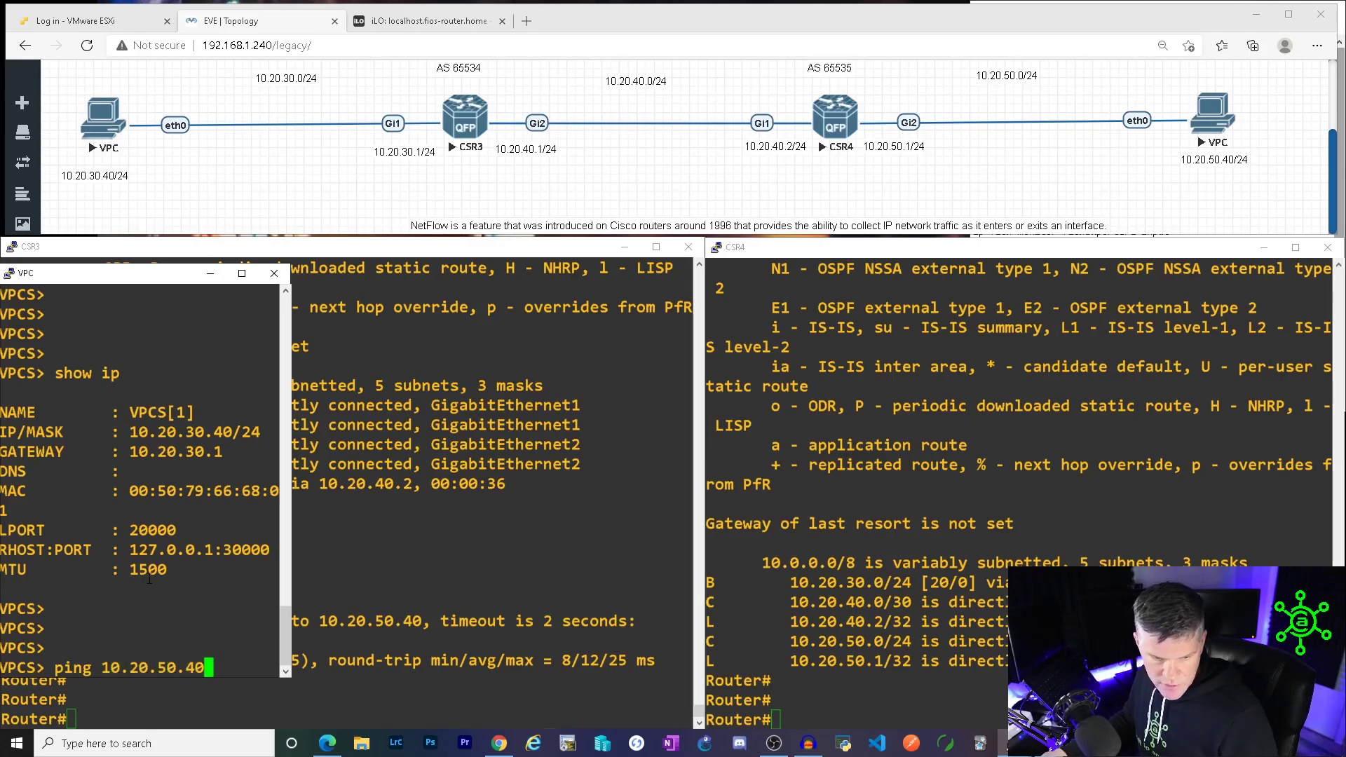
{"action": "key", "text": "Return"}
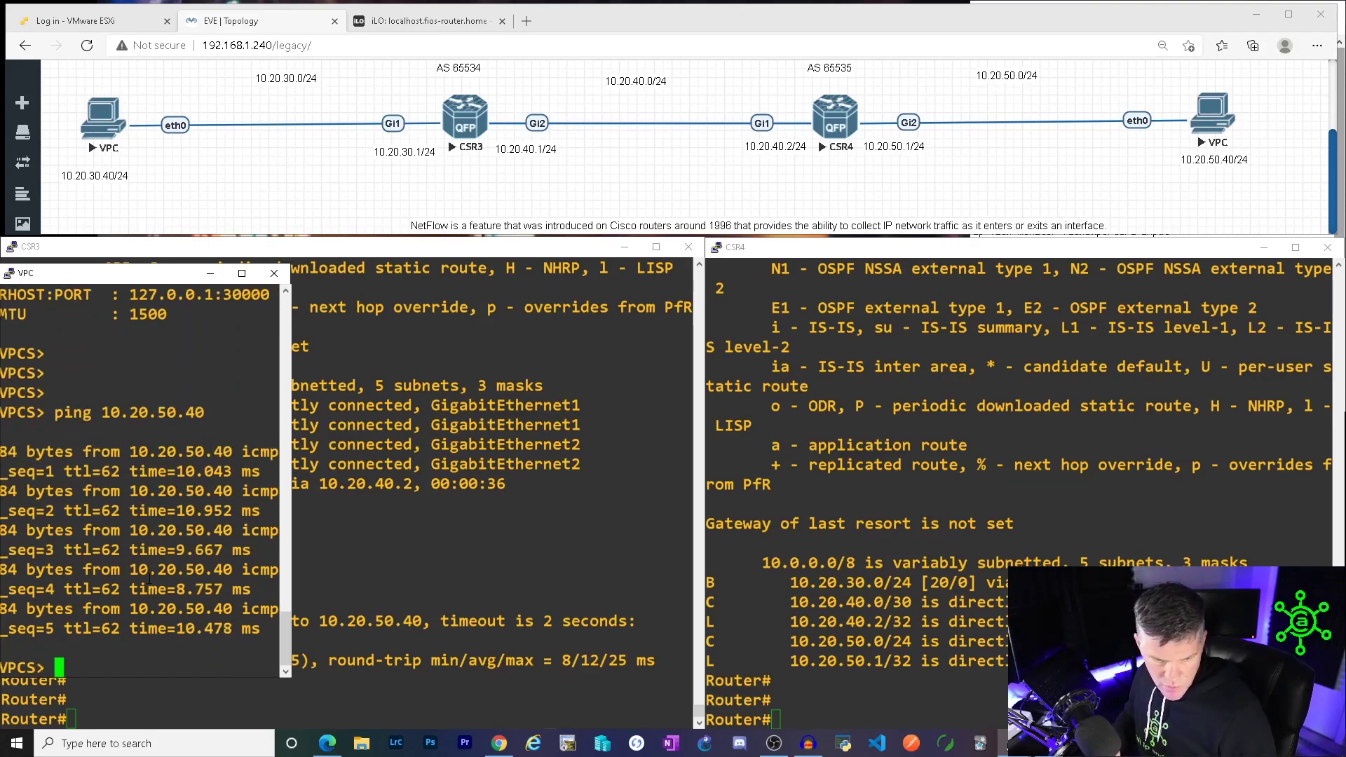
{"action": "key", "text": "Return"}
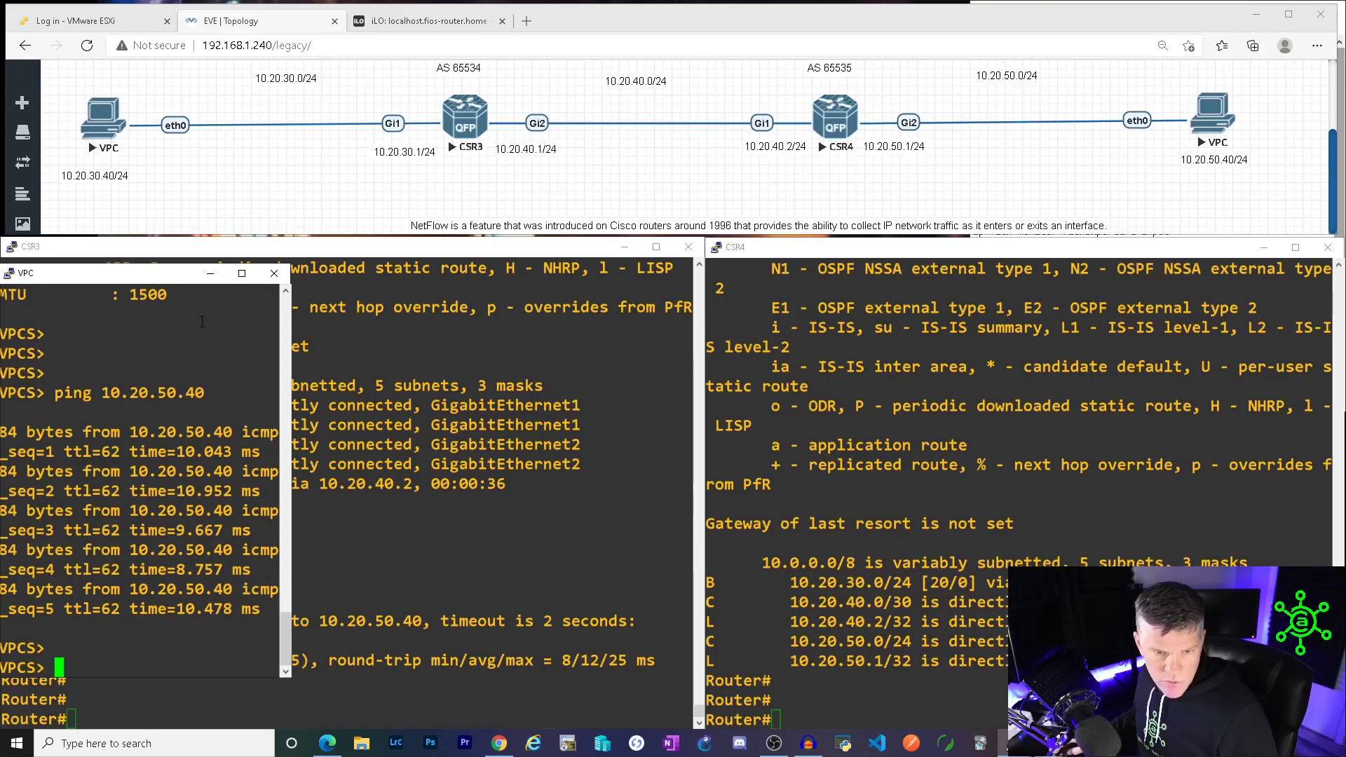
Minimize the VPC console and return to the CSR3 console window.
{"action": "left_click", "coordinate": [219, 278]}
{"action": "left_click", "coordinate": [508, 549]}
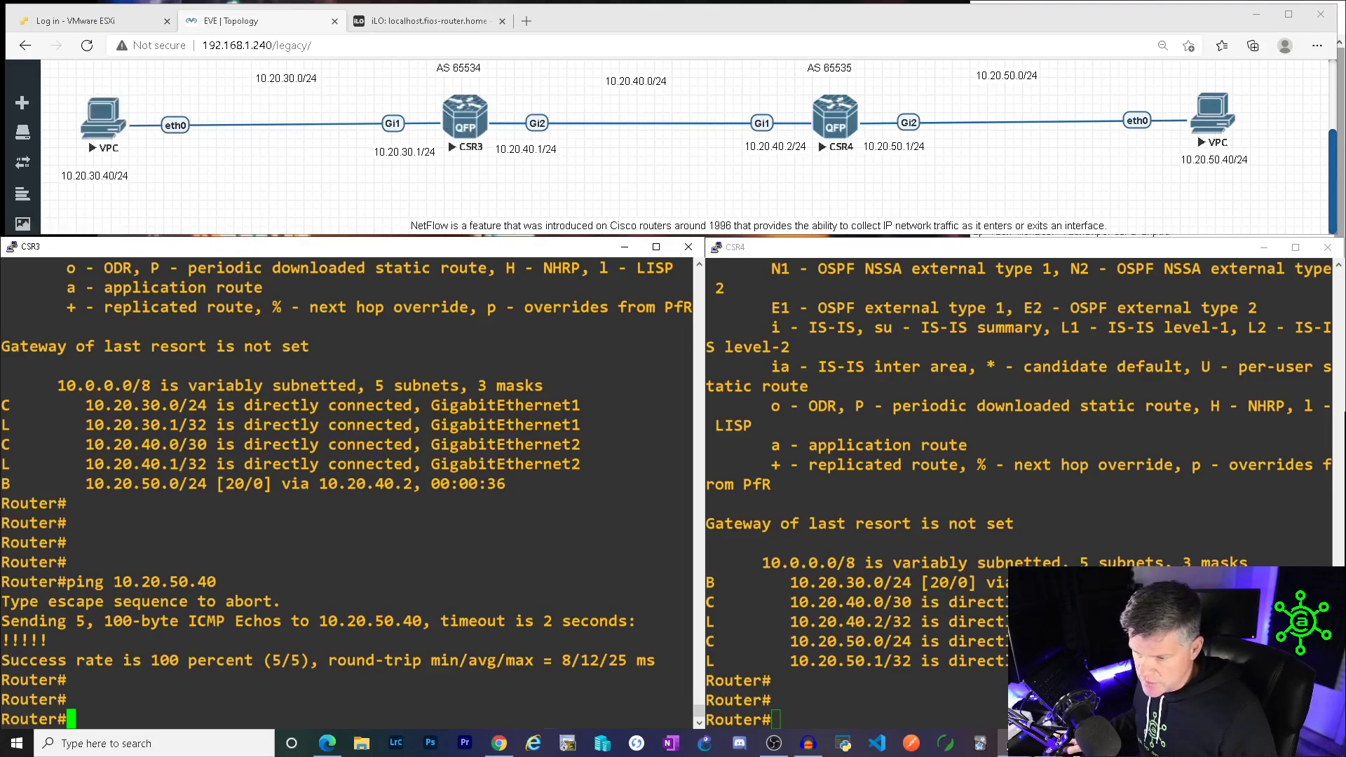
Move the NetFlow command notes to the right side and select all their text.
{"action": "left_click", "coordinate": [979, 743]}
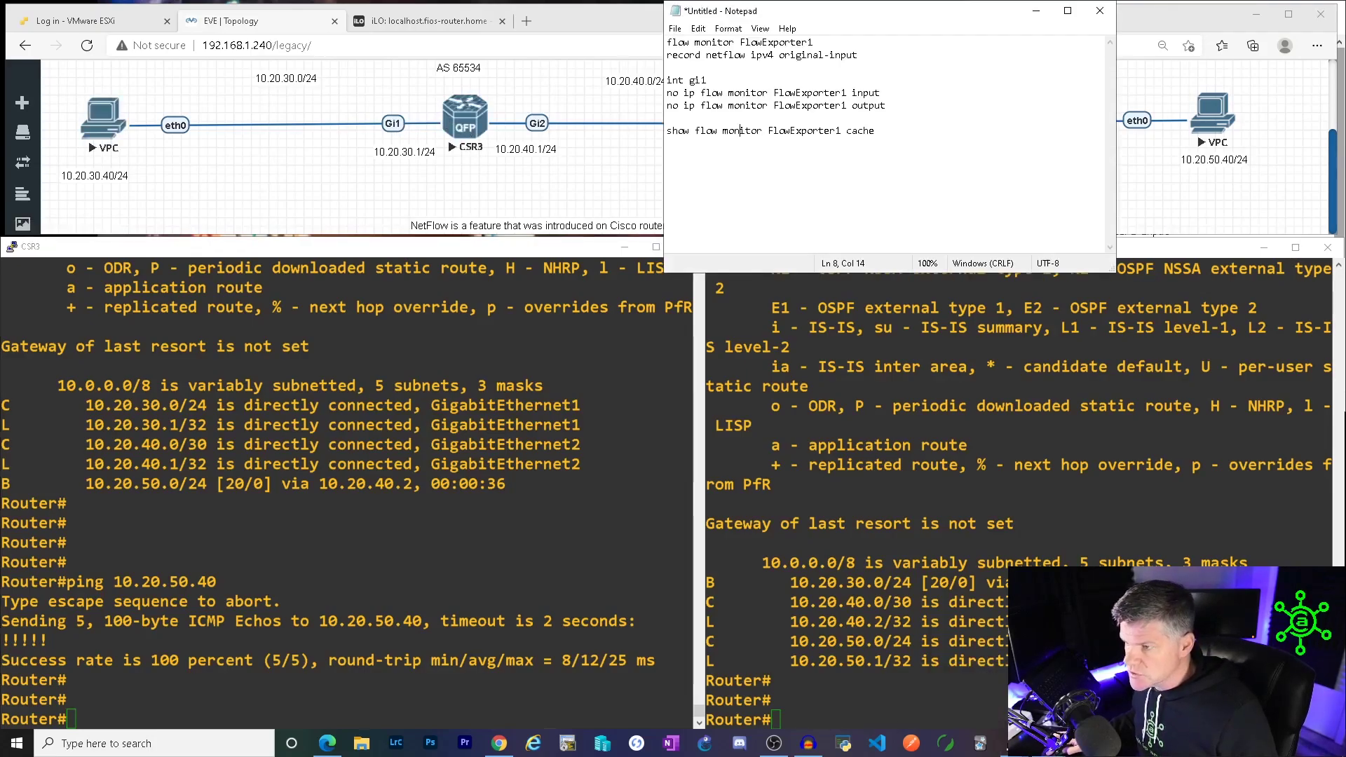
{"action": "left_click_drag", "start_coordinate": [811, 12], "coordinate": [1030, 100]}
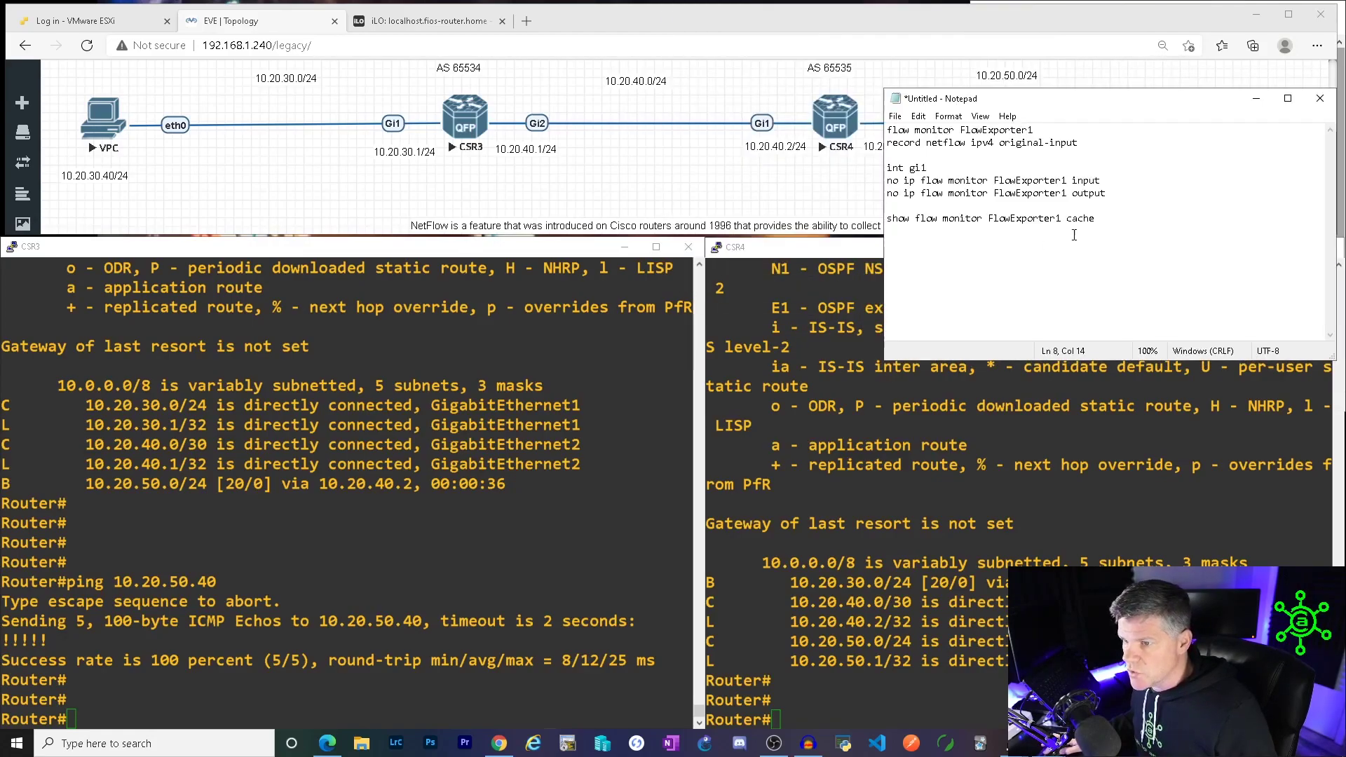
{"action": "left_click_drag", "start_coordinate": [1101, 224], "coordinate": [886, 129]}
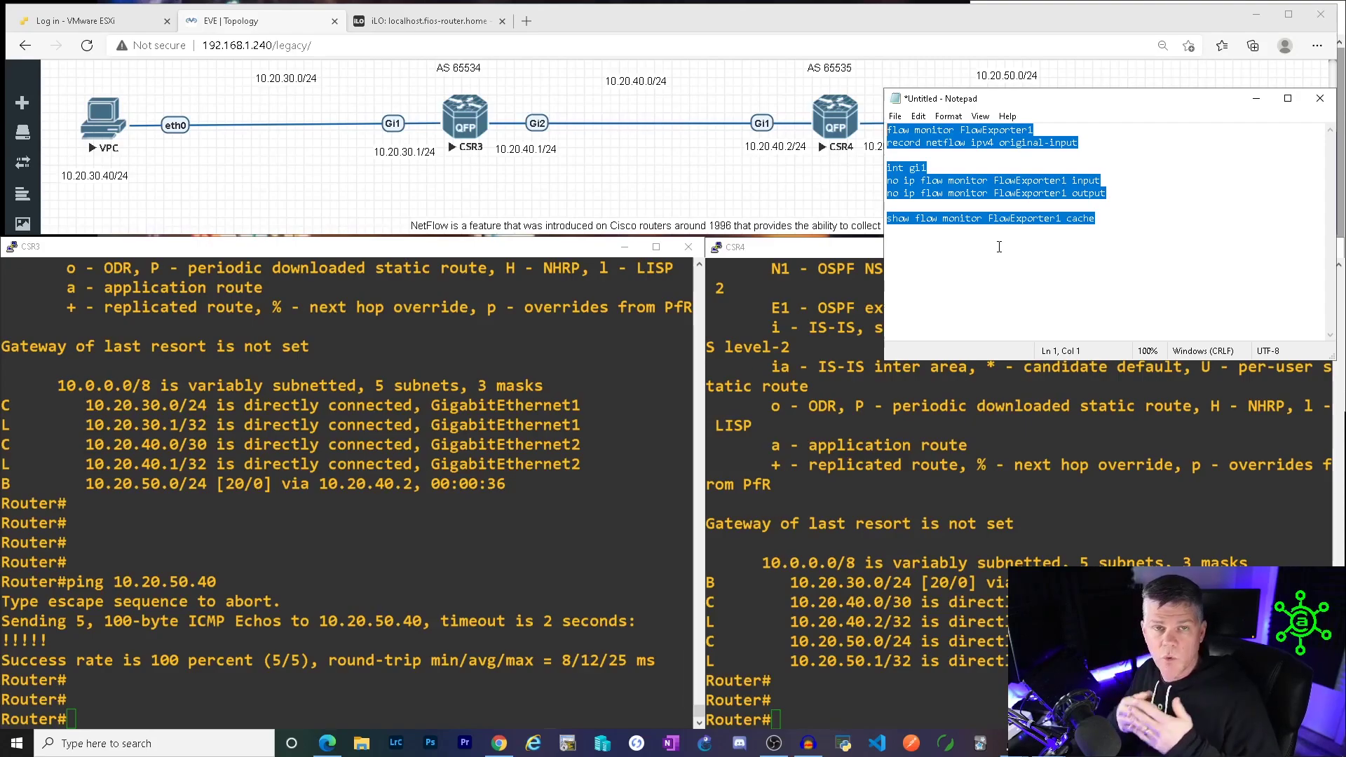
{"action": "left_click_drag", "start_coordinate": [1045, 103], "coordinate": [1053, 239]}
Abandon the mistyped flow monitor command and enter global configuration mode on CSR3 with conf t.
{"action": "left_click", "coordinate": [446, 361]}
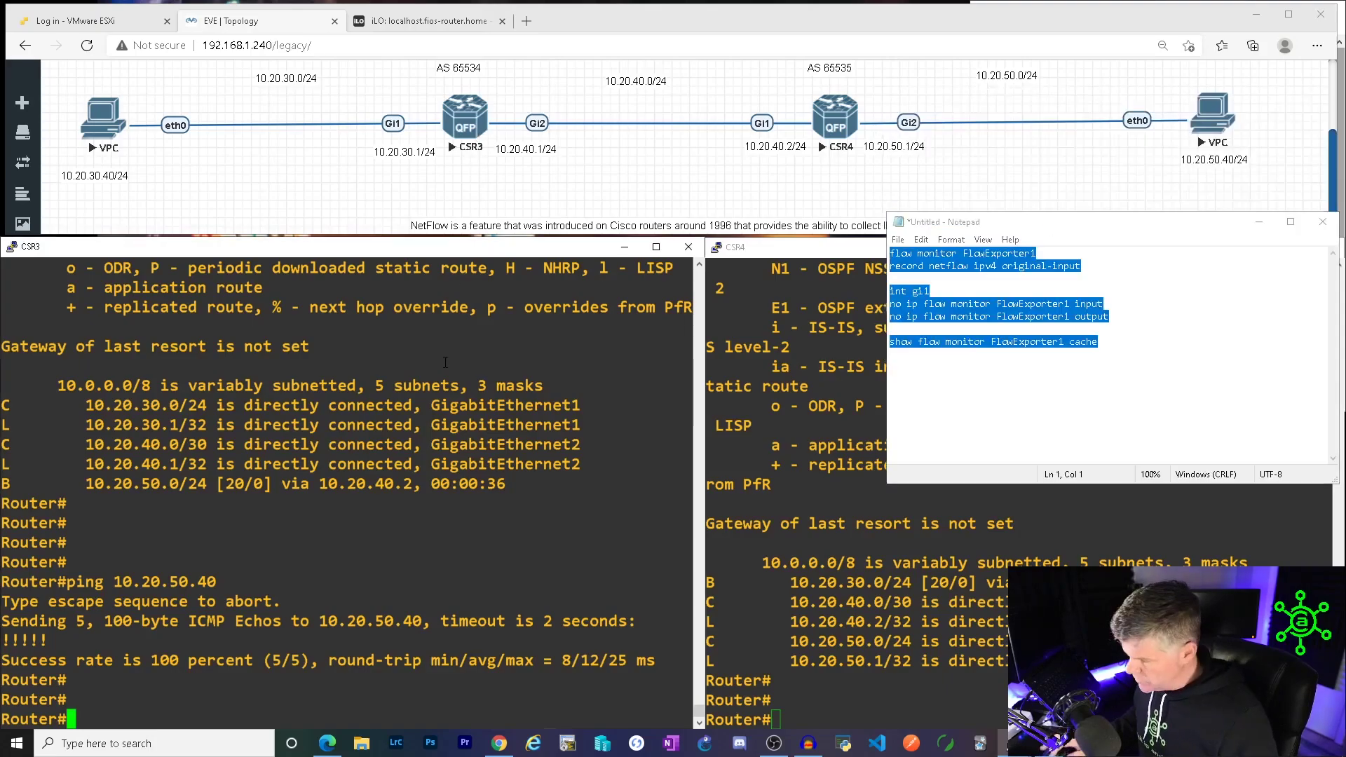
{"action": "key", "text": "Return"}
{"action": "key", "text": "Return"}
{"action": "key", "text": "Return"}
{"action": "key", "text": "Return"}
{"action": "key", "text": "Return"}
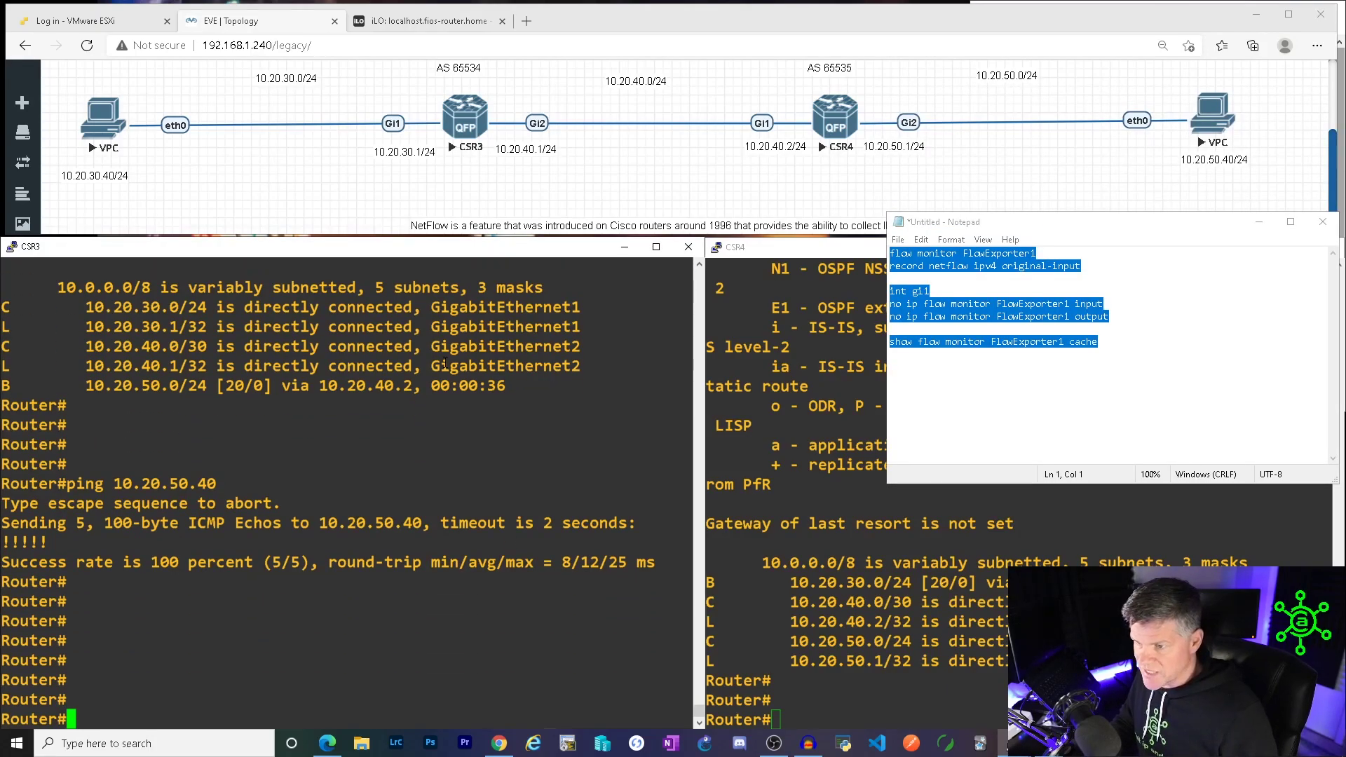
{"action": "type", "text": "flow mo"}
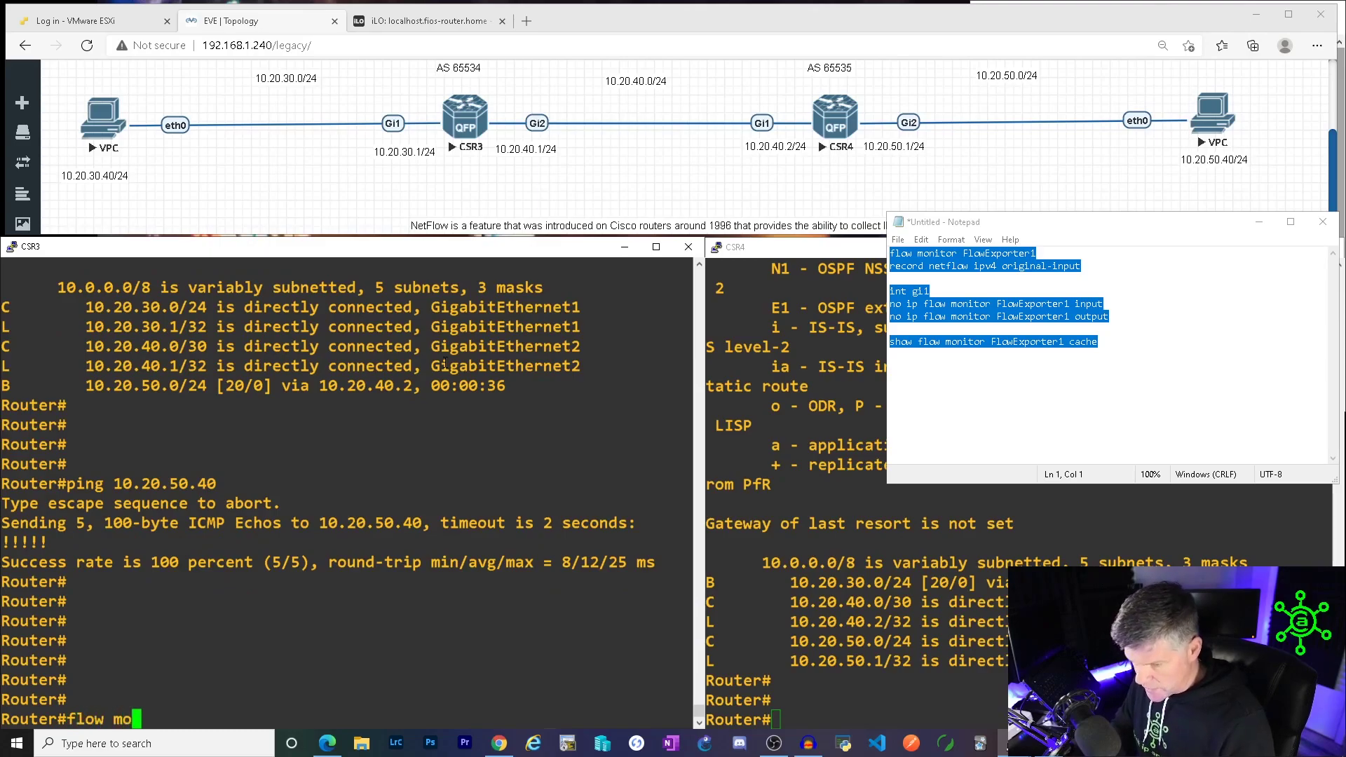
{"action": "key", "text": "Tab"}
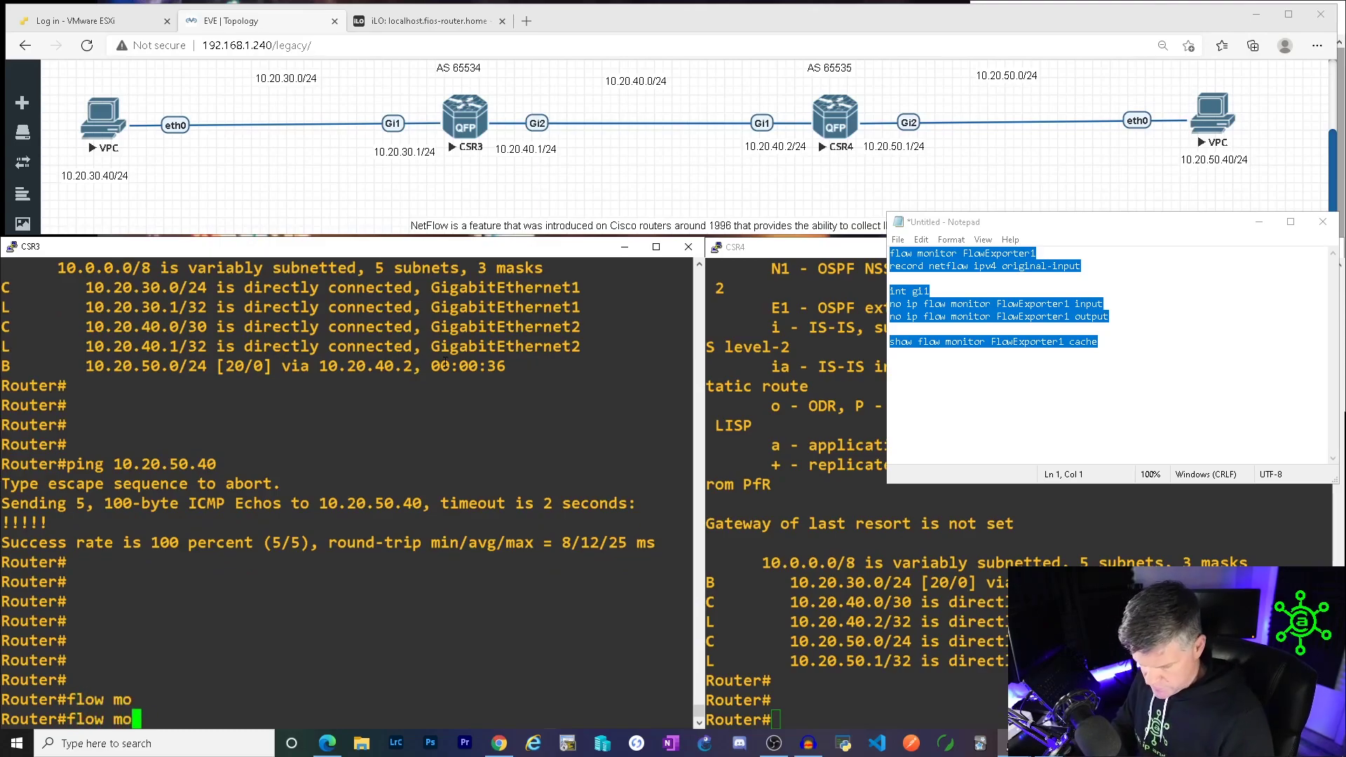
{"action": "type", "text": "n"}
{"action": "key", "text": "Tab"}
{"action": "key", "text": "BackSpace"}
{"action": "key", "text": "BackSpace"}
{"action": "key", "text": "BackSpace"}
{"action": "key", "text": "BackSpace"}
{"action": "key", "text": "BackSpace"}
{"action": "key", "text": "BackSpace"}
{"action": "key", "text": "BackSpace"}
{"action": "key", "text": "BackSpace"}
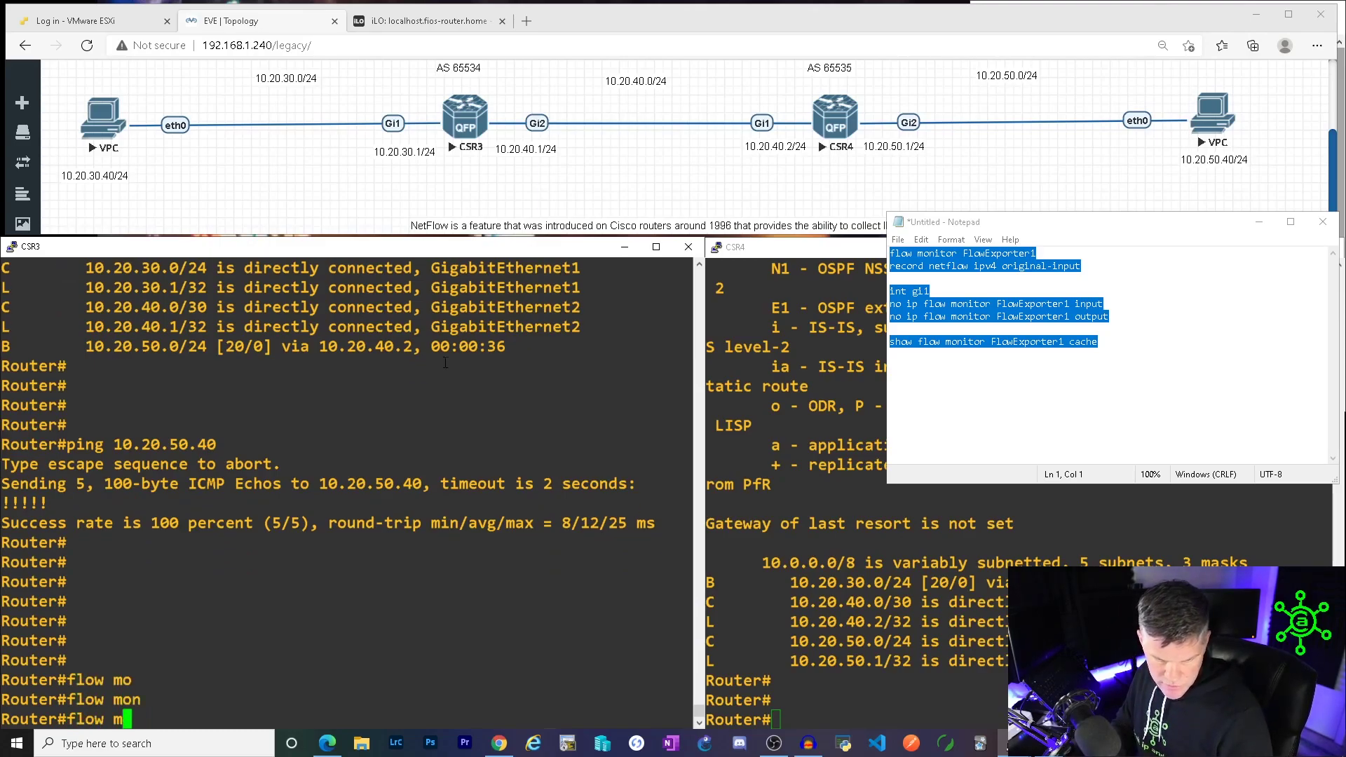
{"action": "type", "text": "conf "}
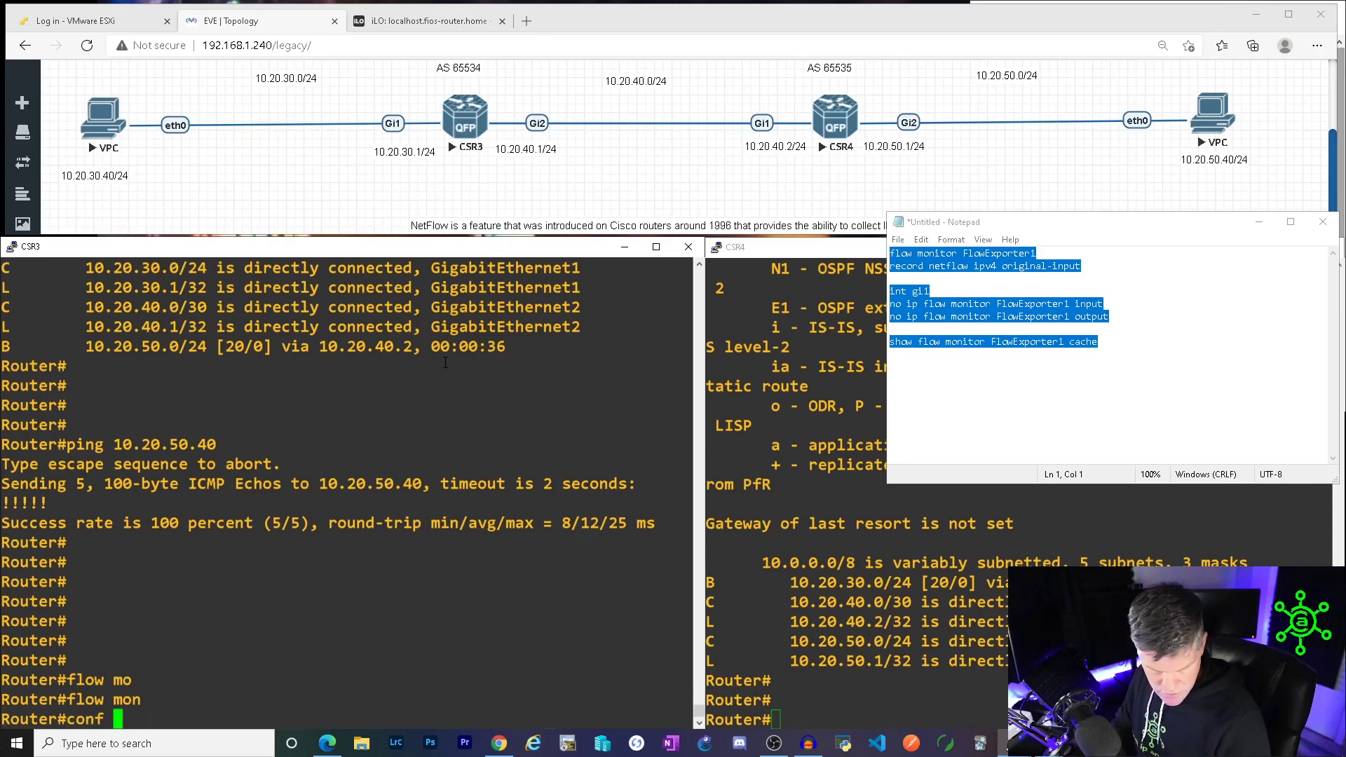
{"action": "type", "text": "t"}
{"action": "key", "text": "Return"}
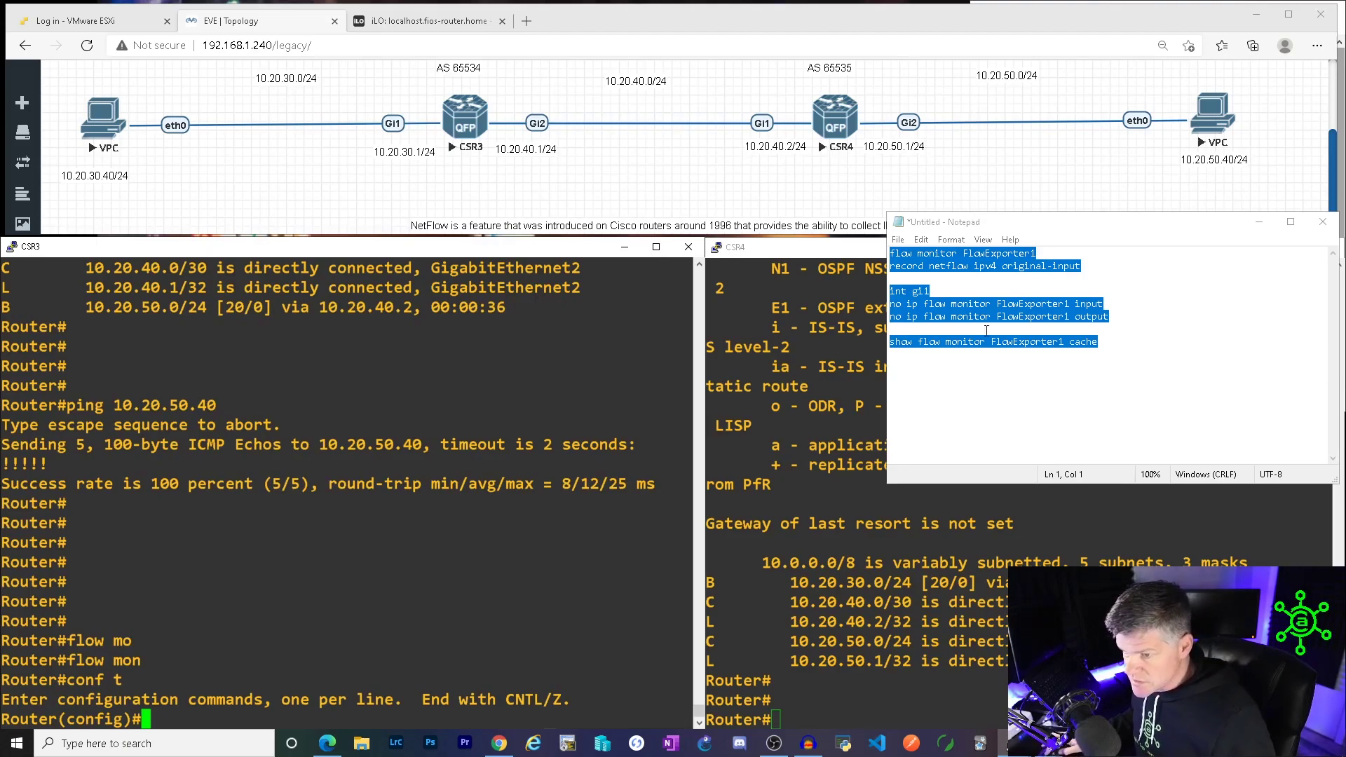
Paste the flow monitor FlowExporter1 and record netflow ipv4 original-input lines into CSR3.
{"action": "left_click", "coordinate": [958, 330]}
{"action": "left_click_drag", "start_coordinate": [1082, 266], "coordinate": [895, 254]}
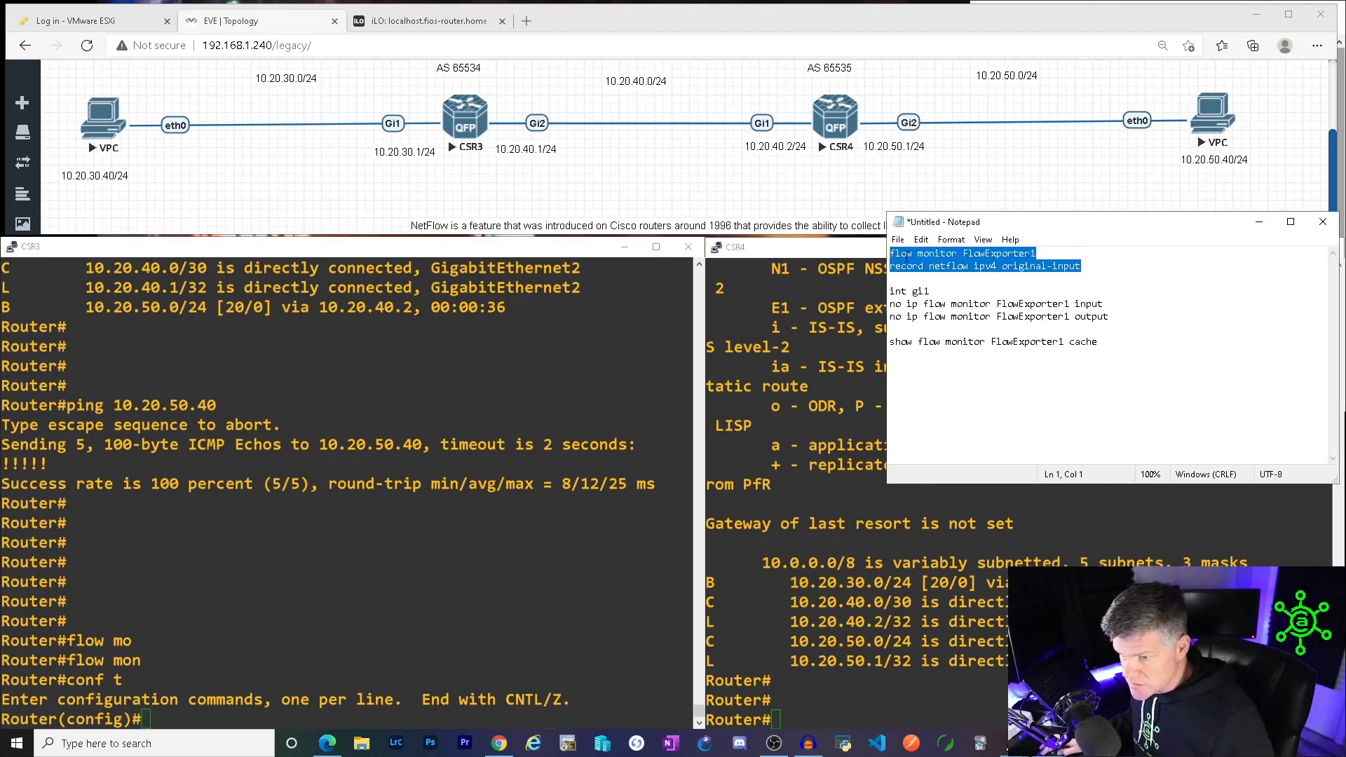
{"action": "right_click", "coordinate": [905, 257]}
{"action": "left_click", "coordinate": [869, 303]}
{"action": "right_click", "coordinate": [427, 554]}
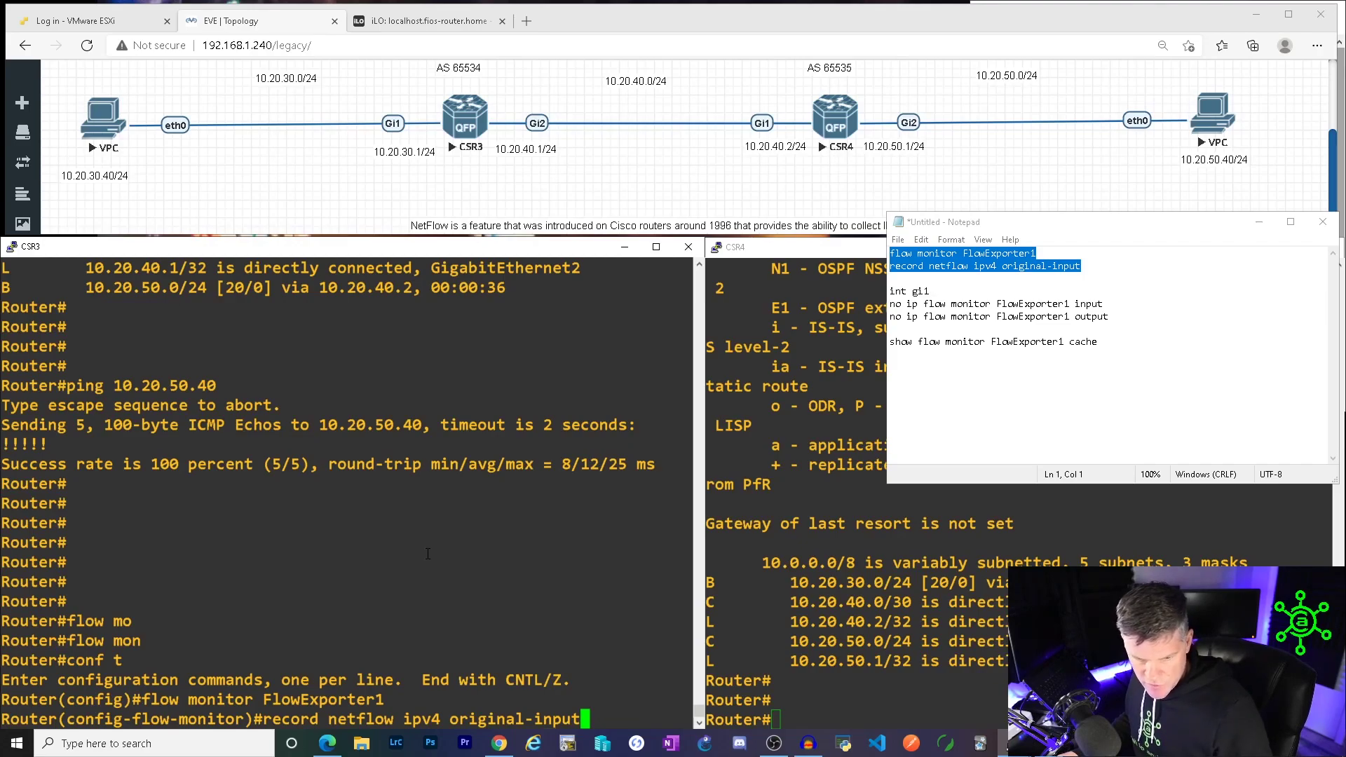
{"action": "key", "text": "Return"}
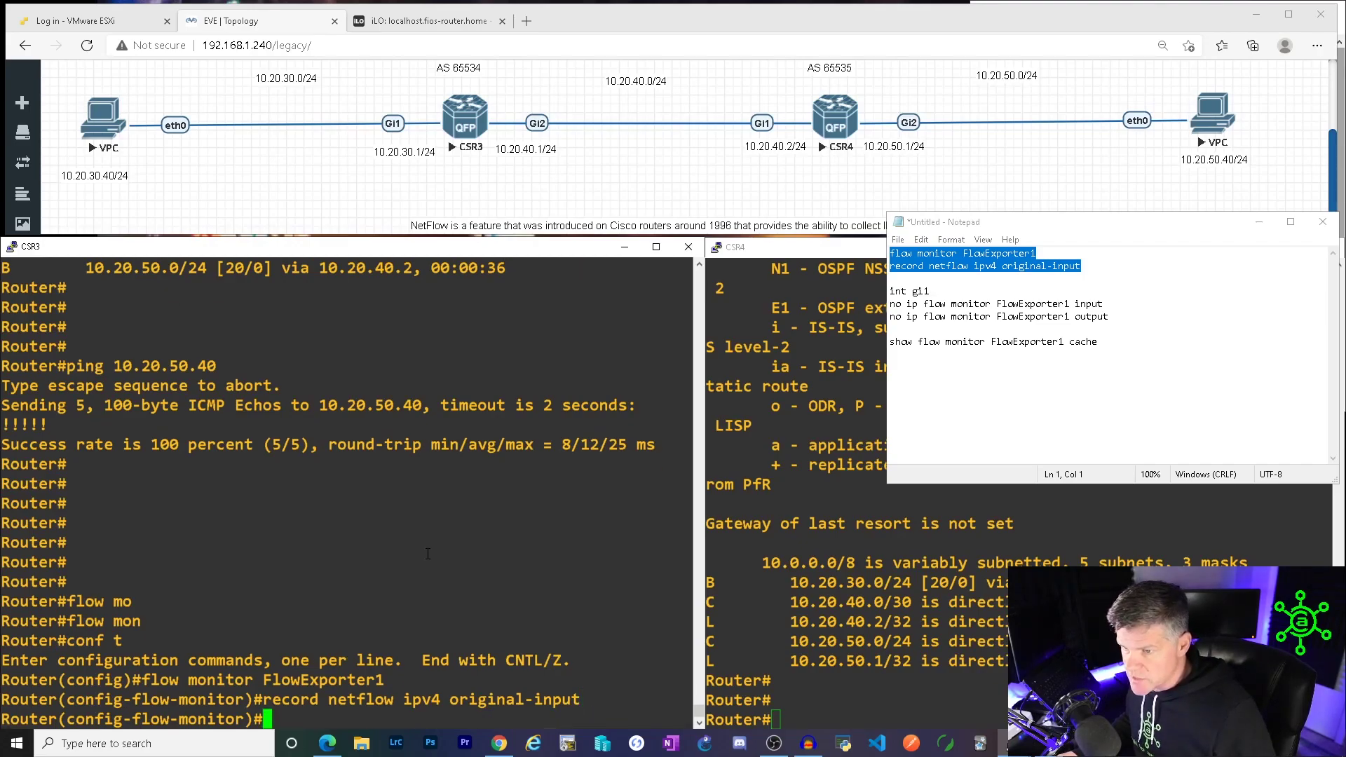
{"action": "key", "text": "Return"}
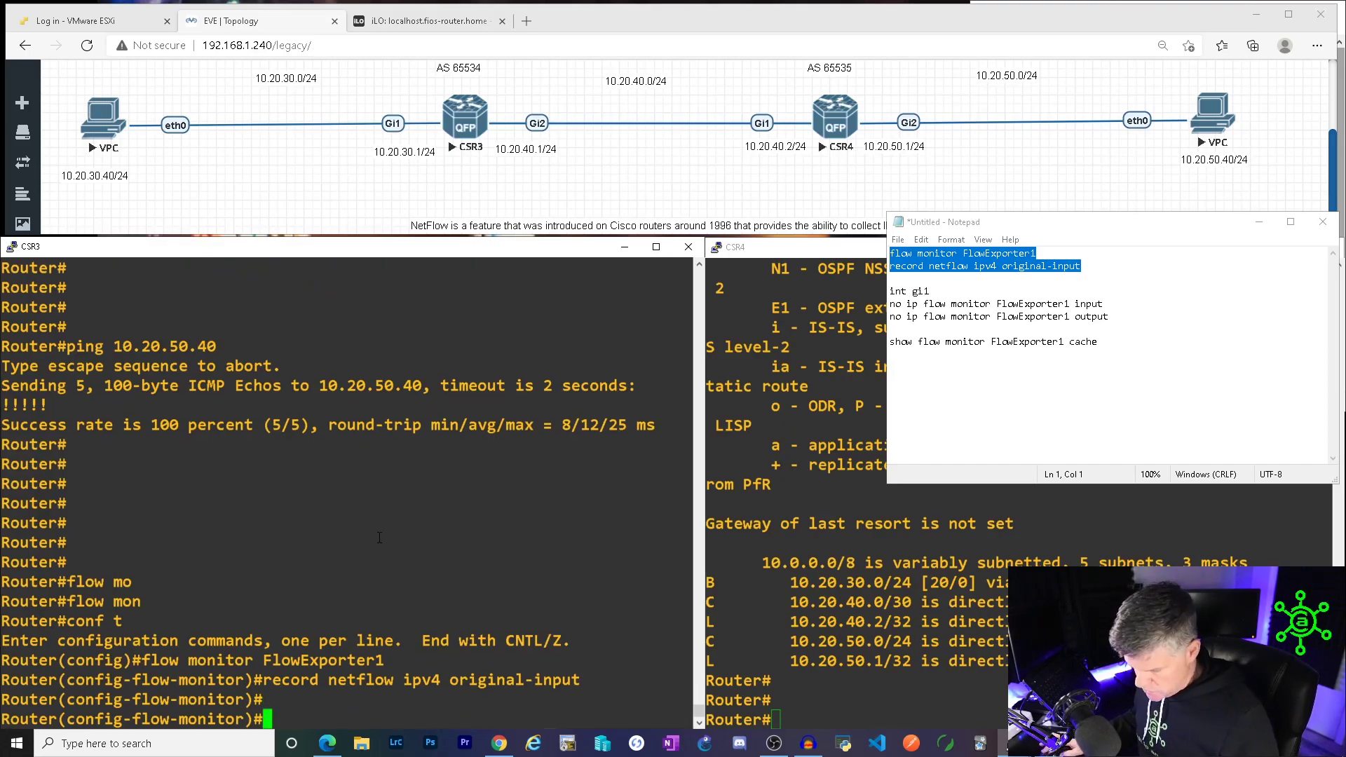
Enter Gi1 interface configuration and strip the 'no' prefixes from both ip flow monitor lines in the notes.
{"action": "type", "text": "int gi1"}
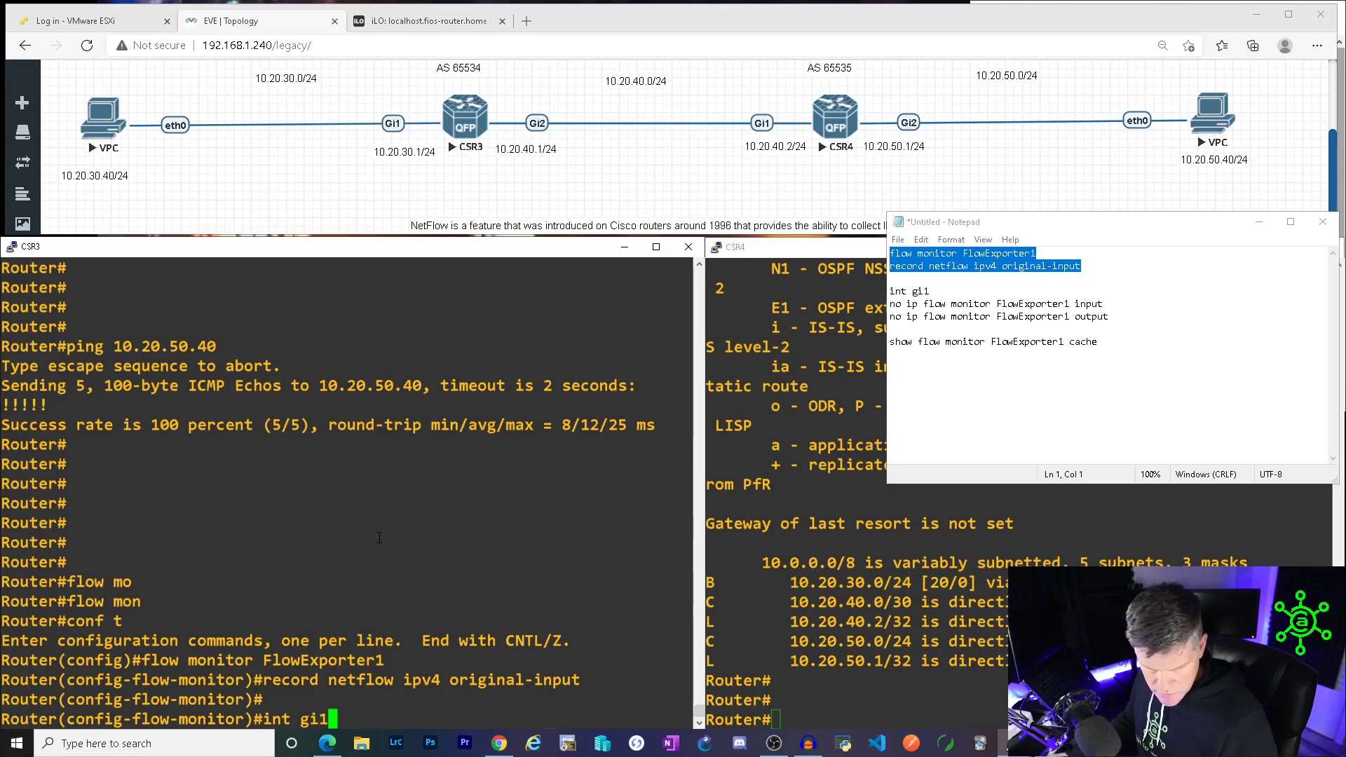
{"action": "key", "text": "Return"}
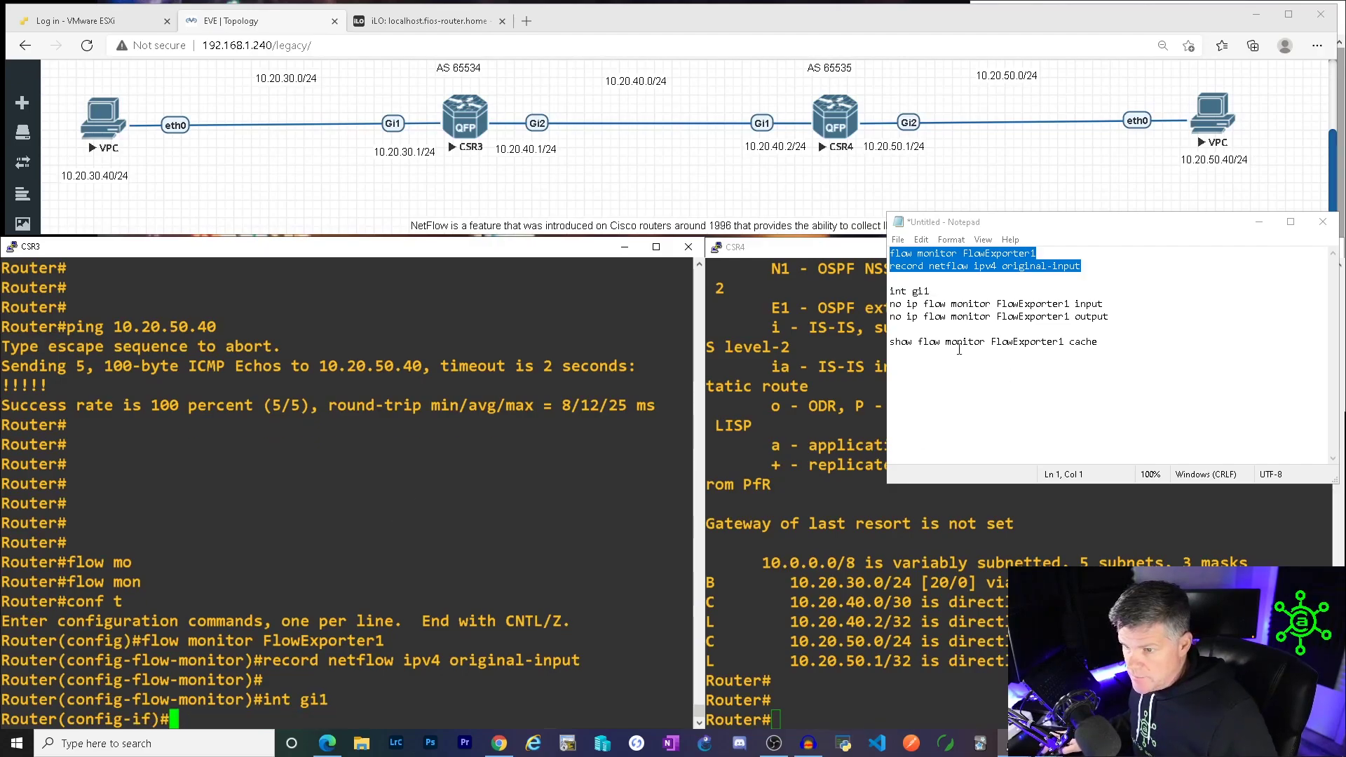
{"action": "left_click", "coordinate": [905, 302]}
{"action": "double_click", "coordinate": [901, 303]}
{"action": "key", "text": "BackSpace"}
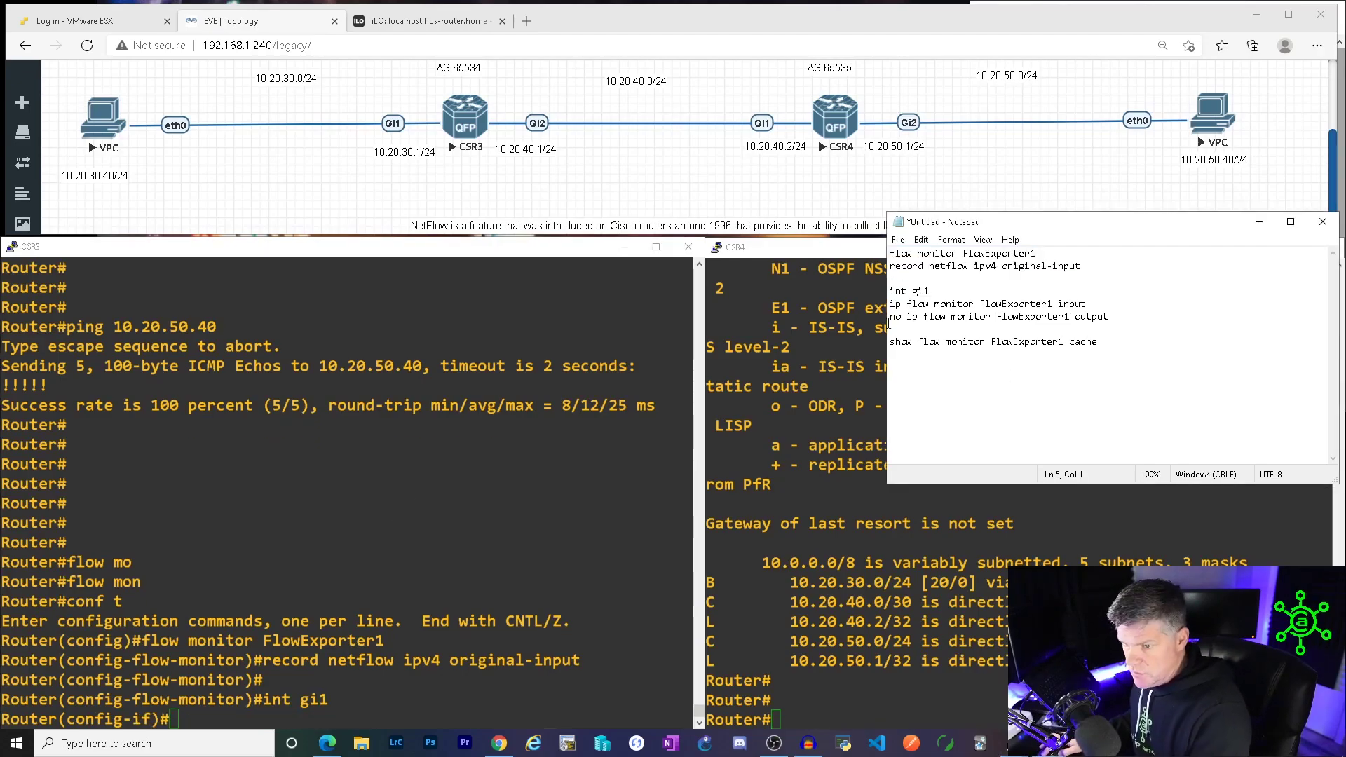
{"action": "double_click", "coordinate": [895, 317]}
{"action": "key", "text": "BackSpace"}
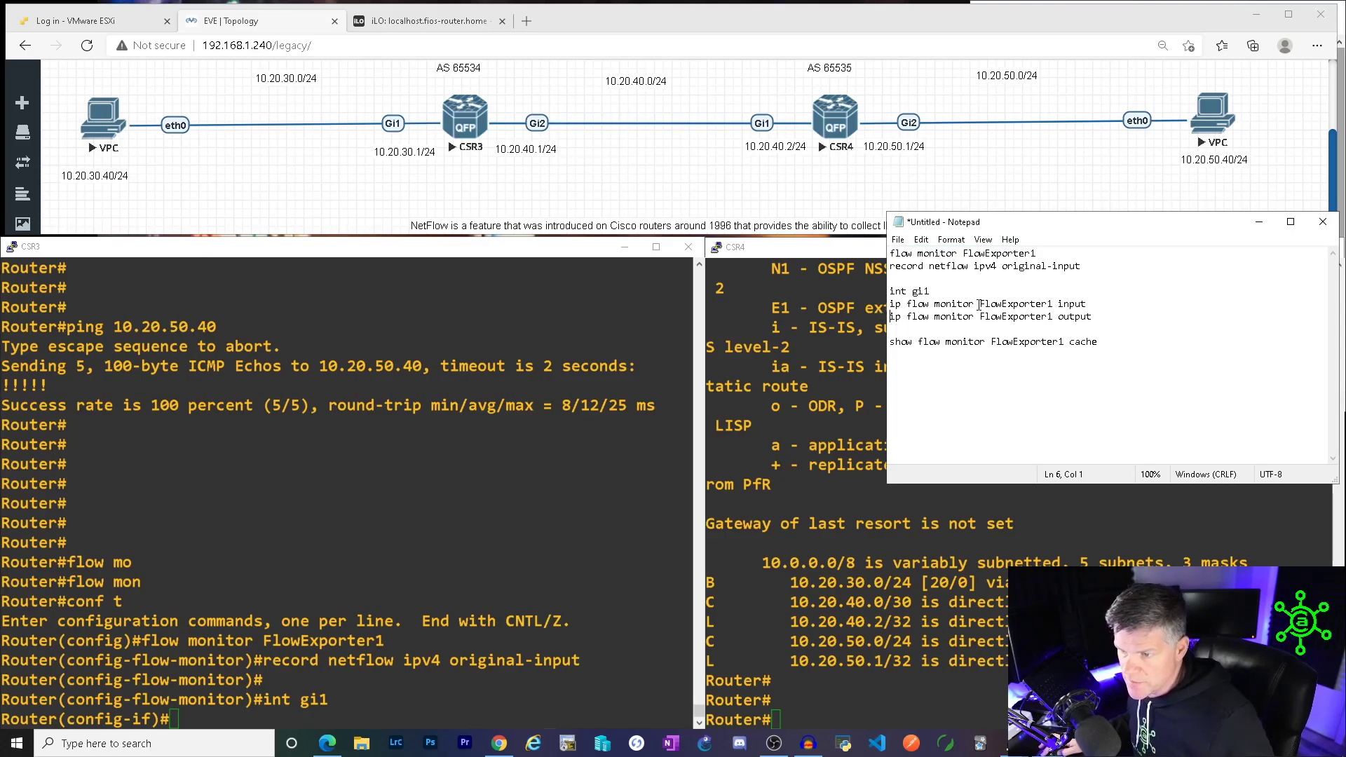
{"action": "left_click_drag", "start_coordinate": [978, 306], "coordinate": [1054, 306]}
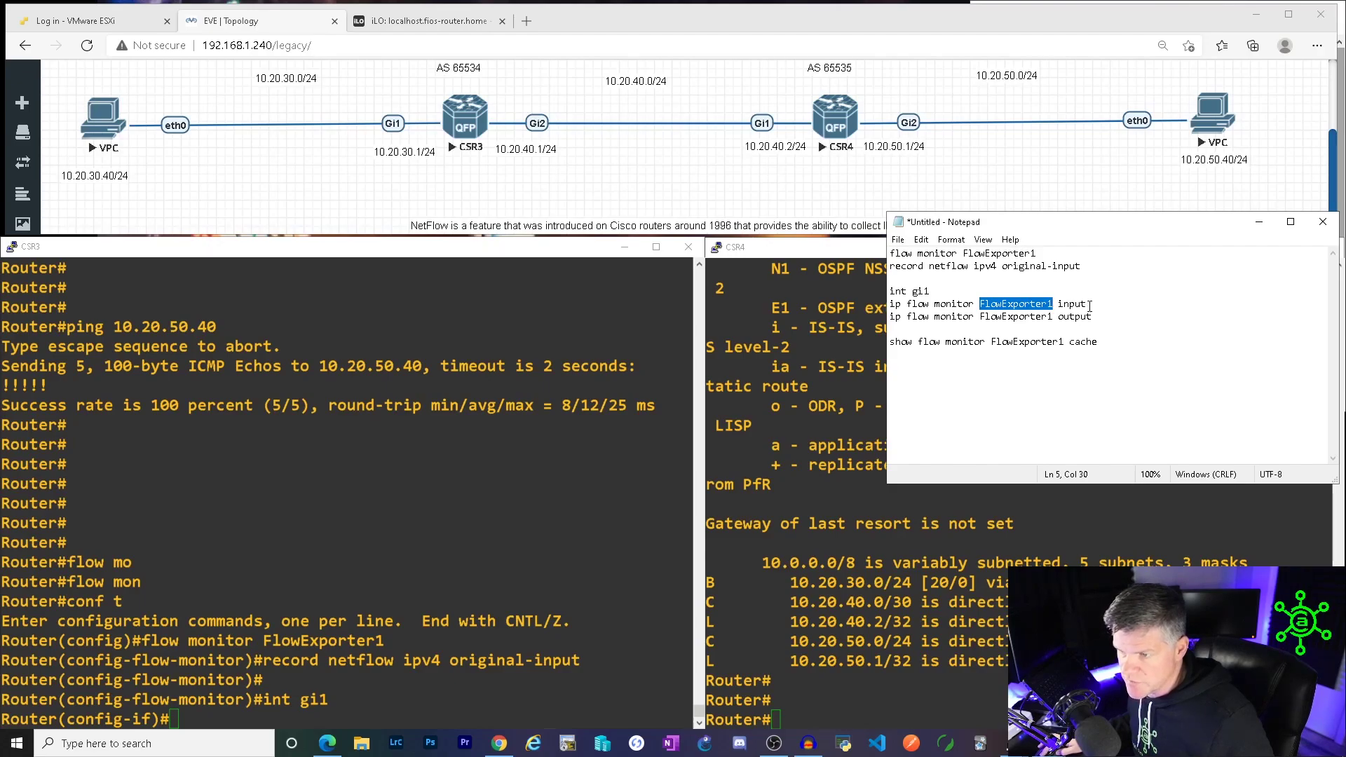
{"action": "left_click_drag", "start_coordinate": [1089, 306], "coordinate": [1063, 317]}
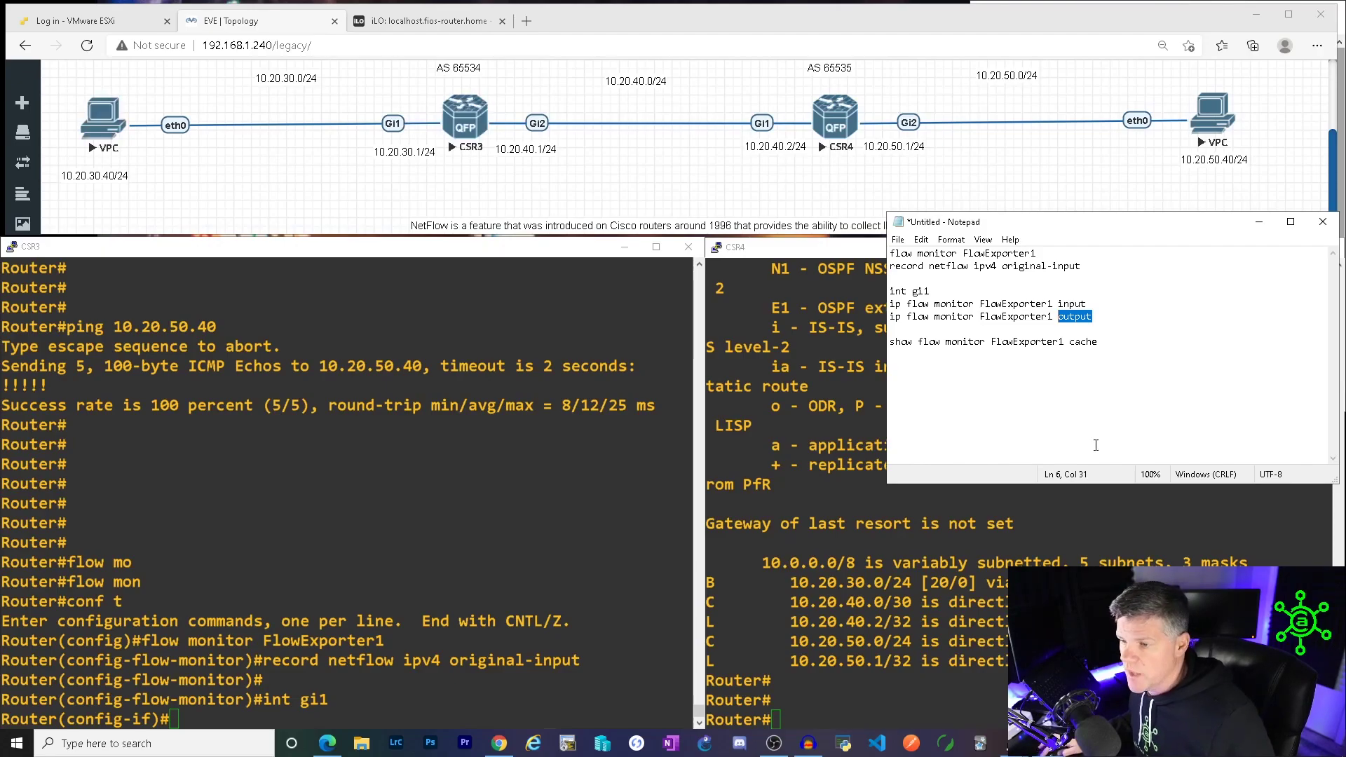
Apply ip flow monitor FlowExporter1 input and output to Gi1, then type end.
{"action": "left_click", "coordinate": [1075, 372]}
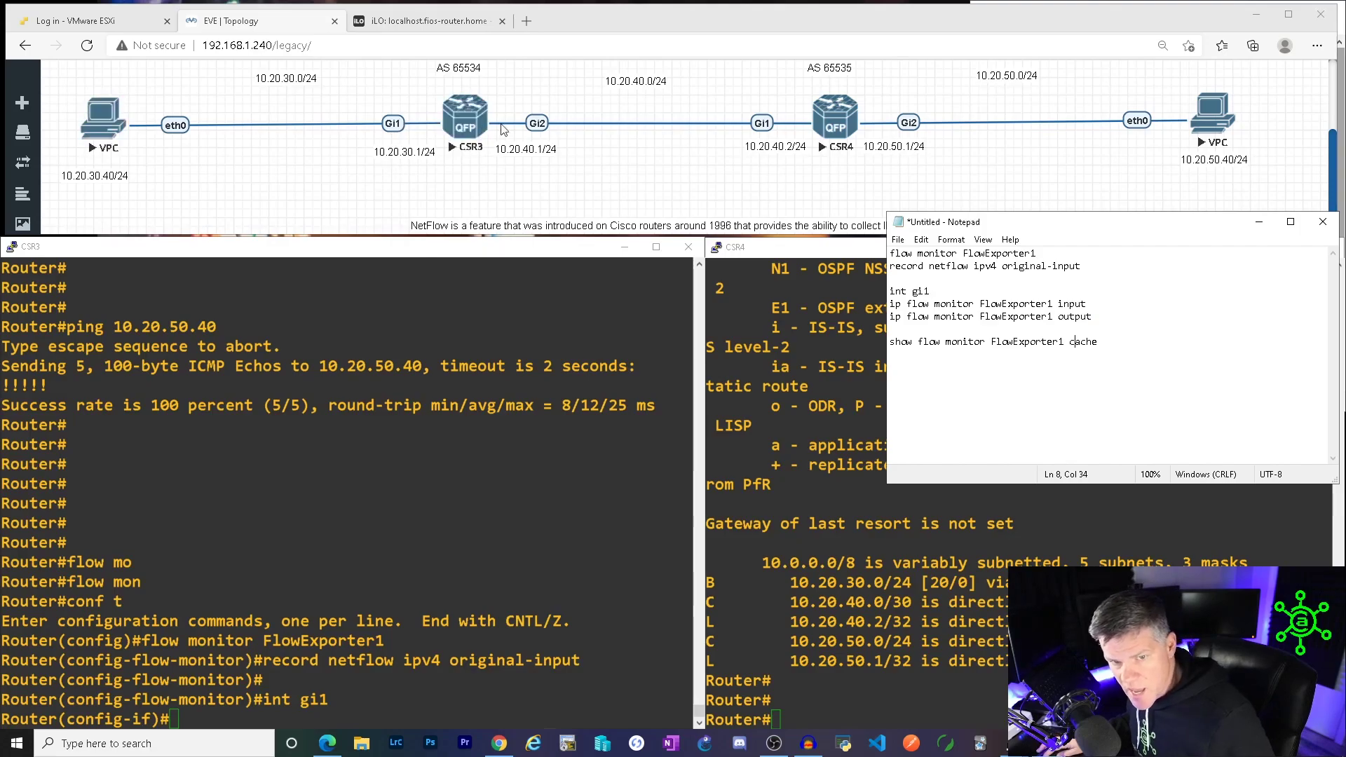
{"action": "left_click_drag", "start_coordinate": [1095, 319], "coordinate": [890, 304]}
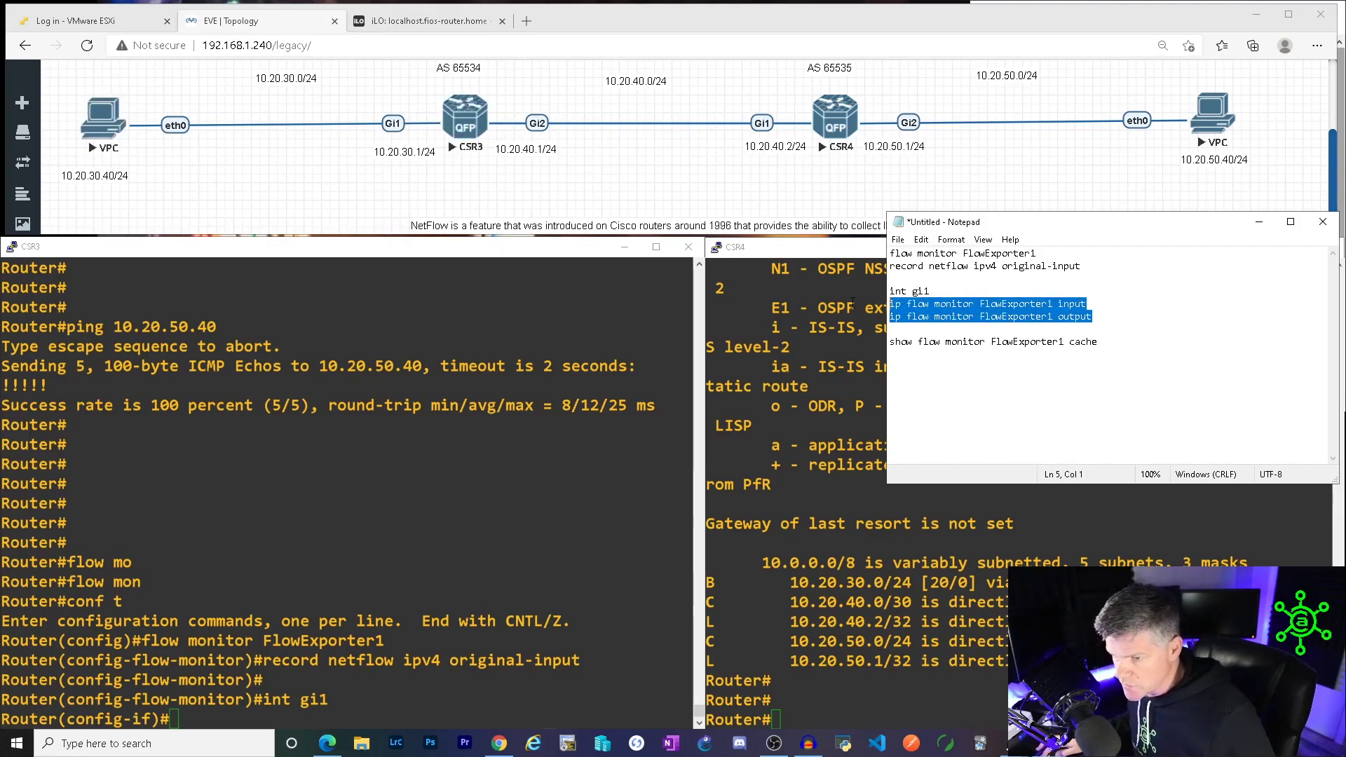
{"action": "left_click", "coordinate": [1125, 389]}
{"action": "left_click_drag", "start_coordinate": [1096, 319], "coordinate": [890, 304]}
{"action": "key", "text": "ctrl+c"}
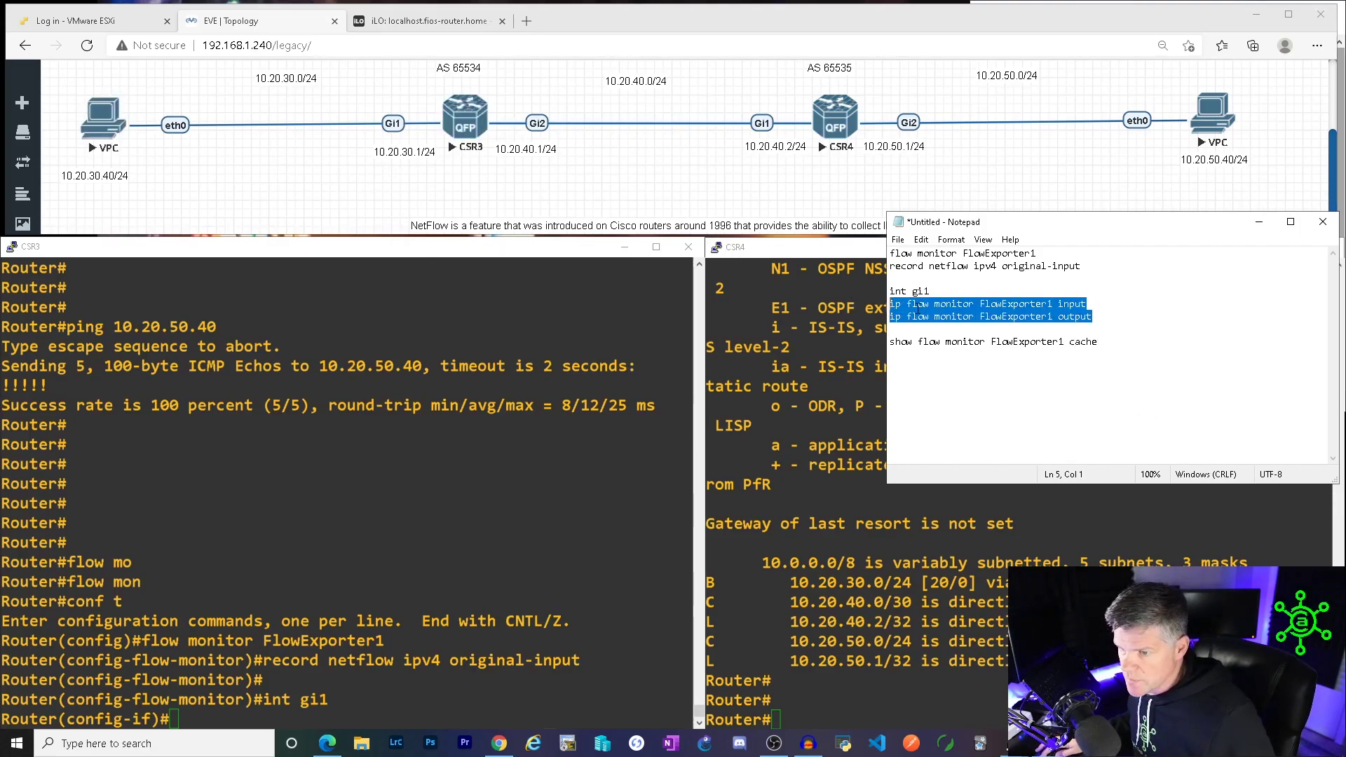
{"action": "right_click", "coordinate": [915, 308]}
{"action": "left_click", "coordinate": [883, 354]}
{"action": "left_click", "coordinate": [485, 656]}
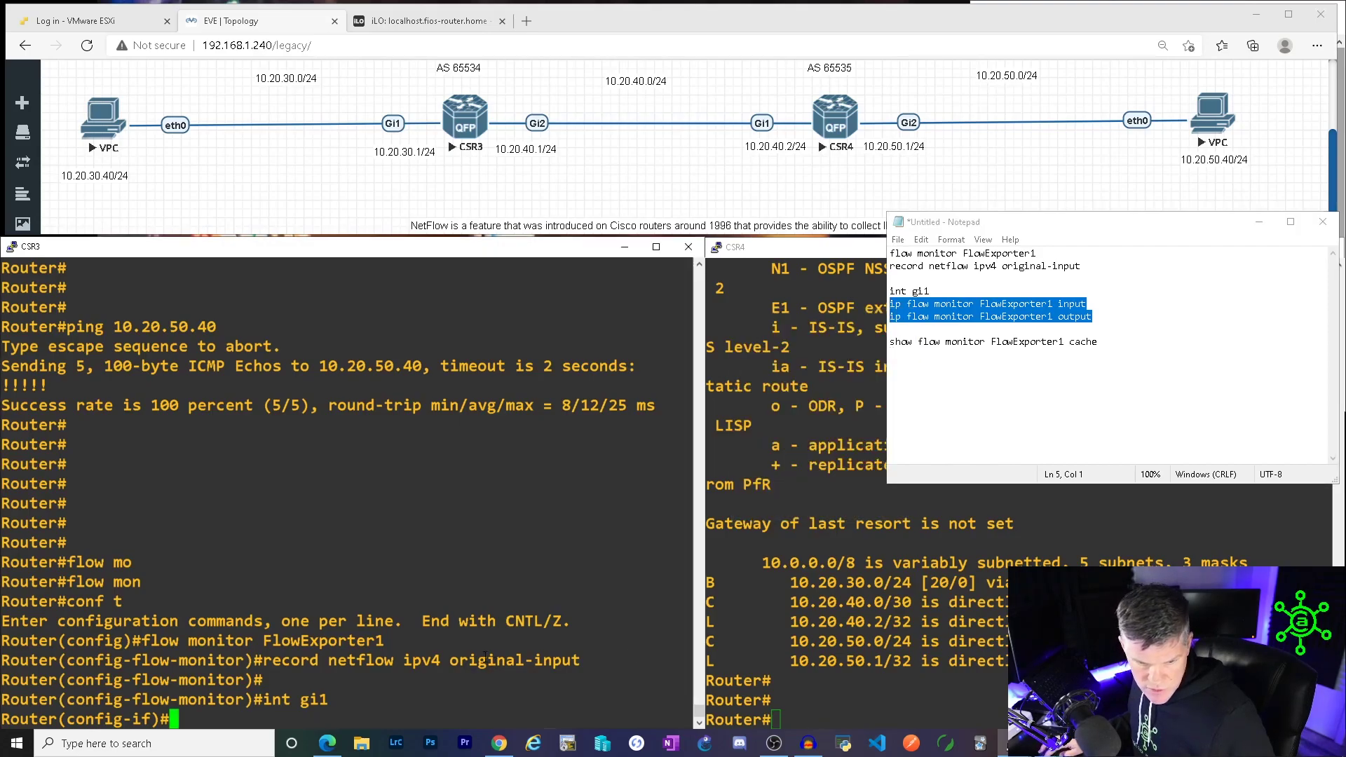
{"action": "right_click", "coordinate": [485, 655]}
{"action": "key", "text": "Return"}
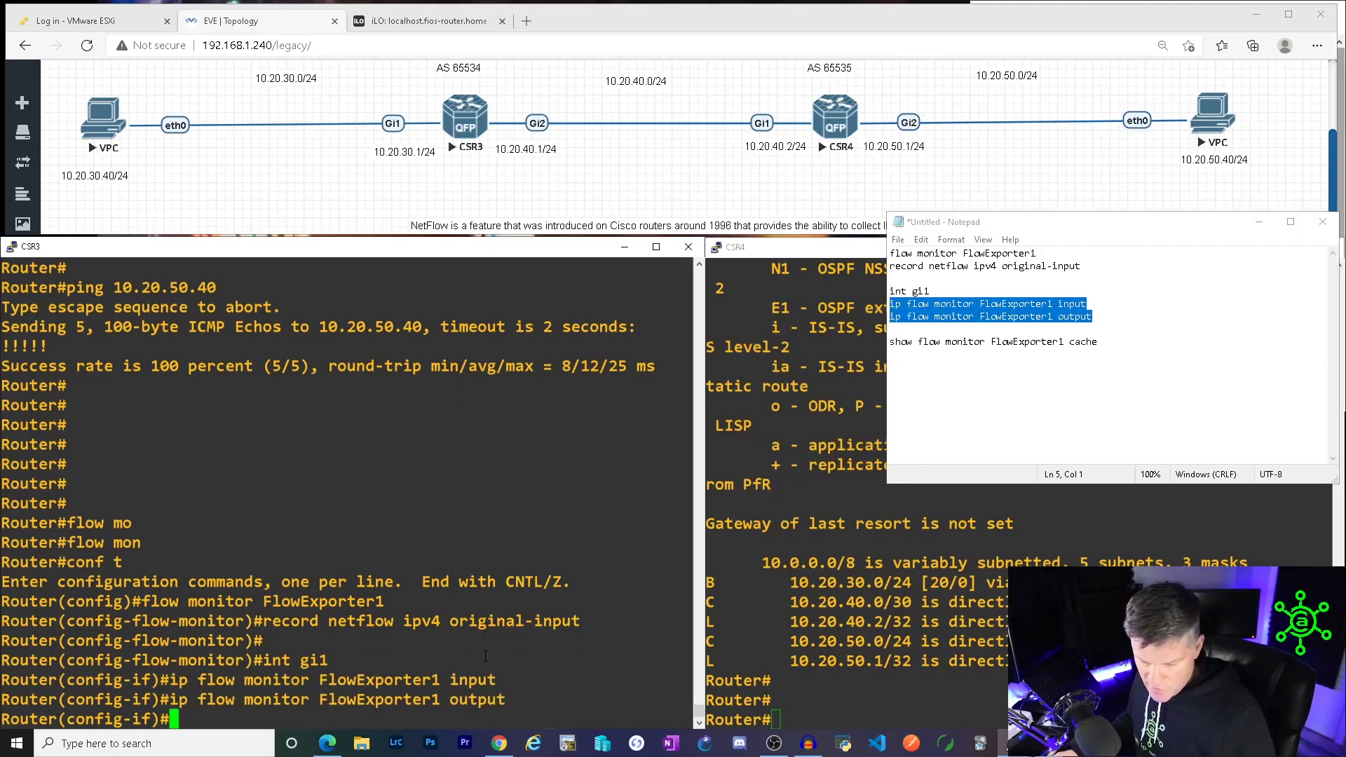
{"action": "key", "text": "Return"}
{"action": "key", "text": "Return"}
{"action": "type", "text": "end"}
{"action": "key", "text": "Return"}
{"action": "key", "text": "Return"}
{"action": "key", "text": "Return"}
{"action": "key", "text": "Return"}
{"action": "key", "text": "Return"}
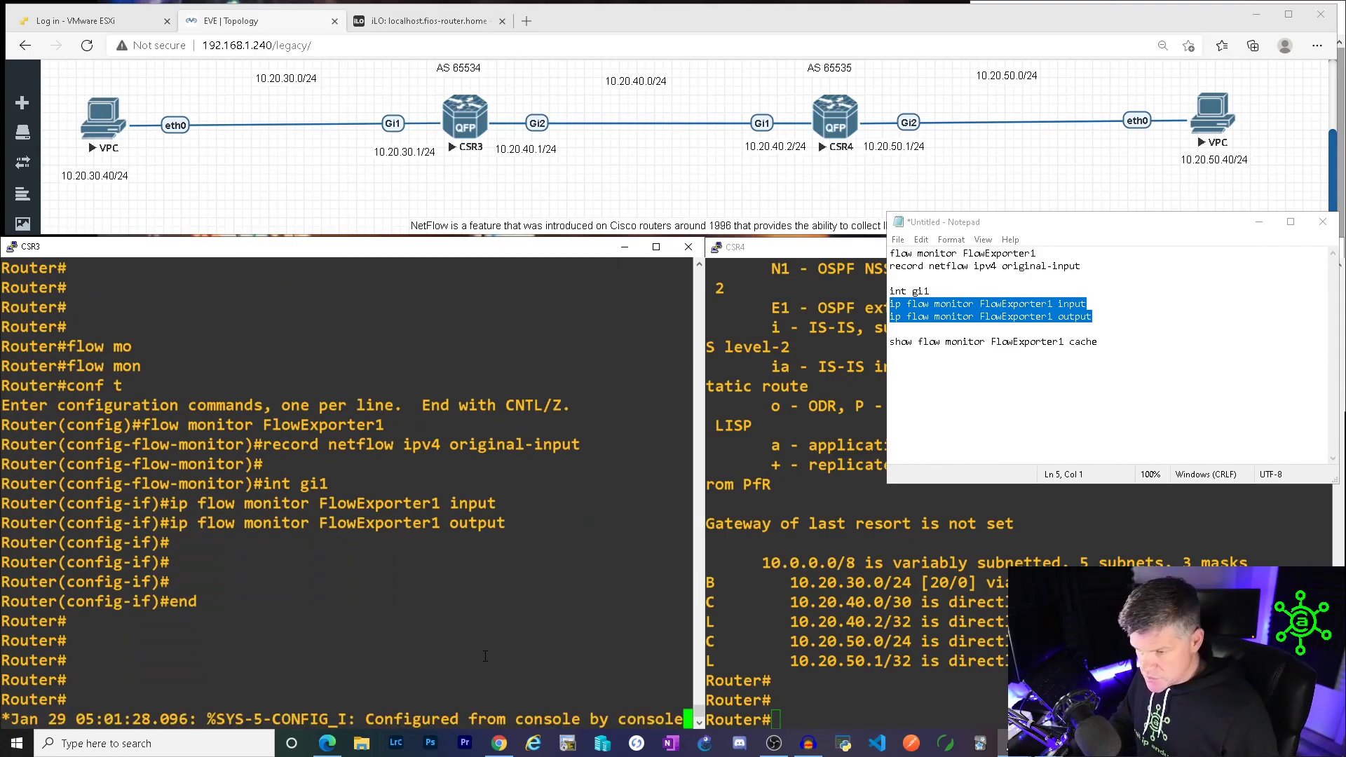
{"action": "key", "text": "Return"}
{"action": "key", "text": "Return"}
{"action": "key", "text": "Return"}
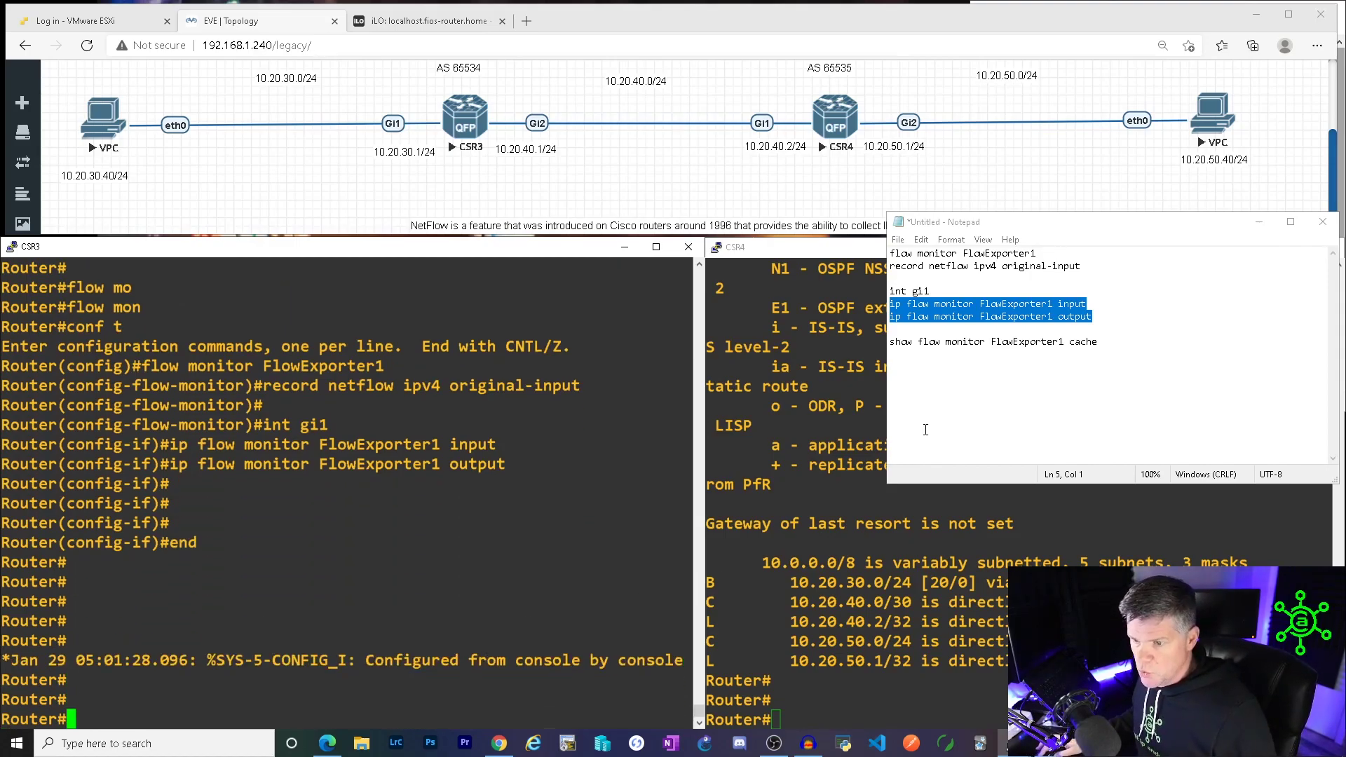
Run 'show flow monitor FlowExporter1 cache' on CSR3, showing zero entries, then switch to the NetFlow notes.
{"action": "left_click", "coordinate": [1007, 341]}
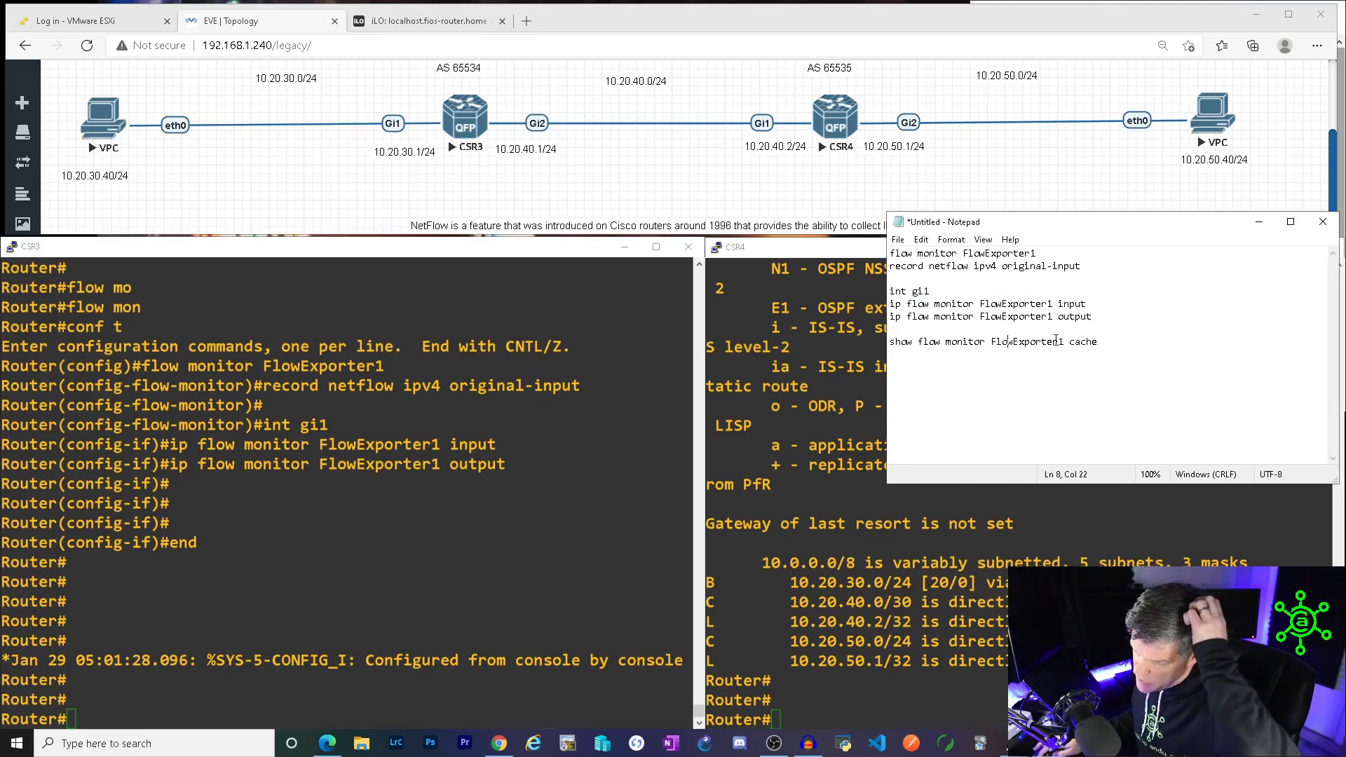
{"action": "left_click_drag", "start_coordinate": [1105, 344], "coordinate": [889, 343]}
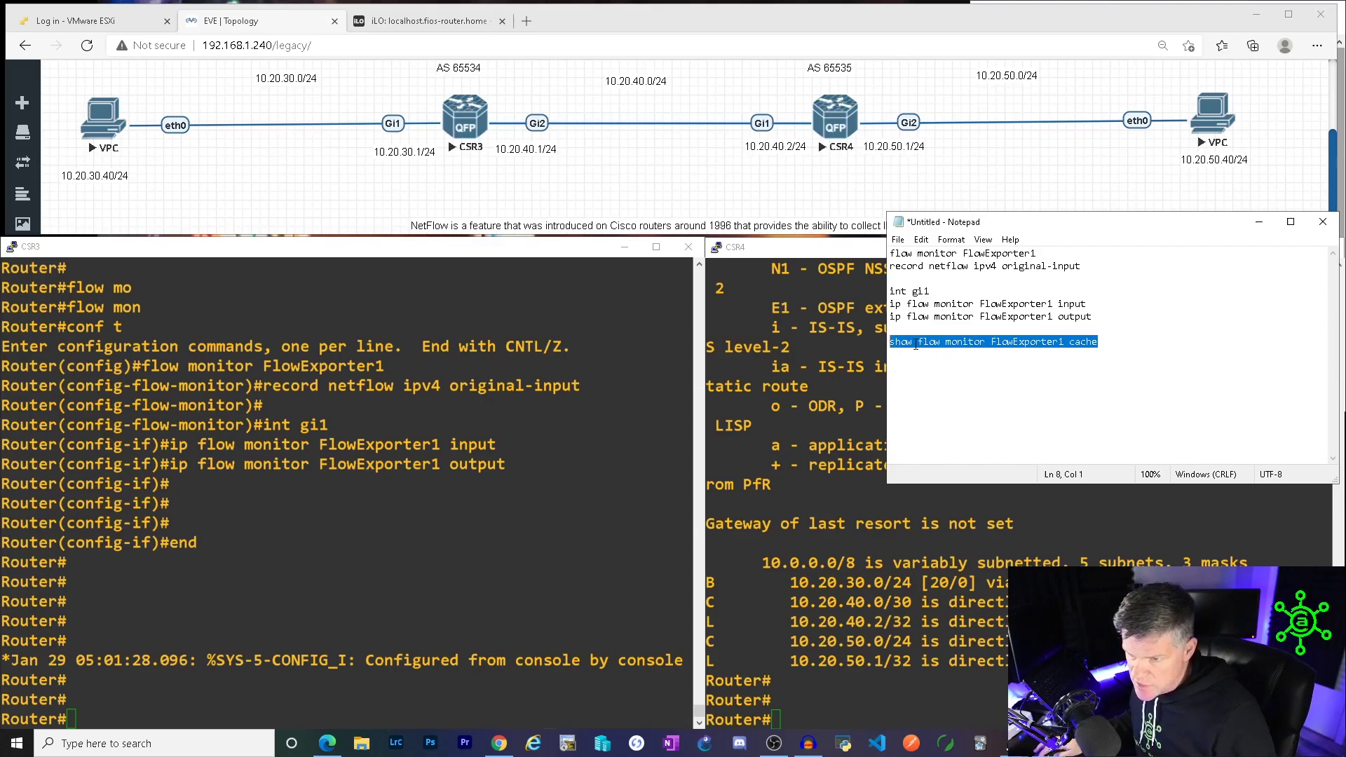
{"action": "right_click", "coordinate": [912, 345]}
{"action": "left_click", "coordinate": [887, 388]}
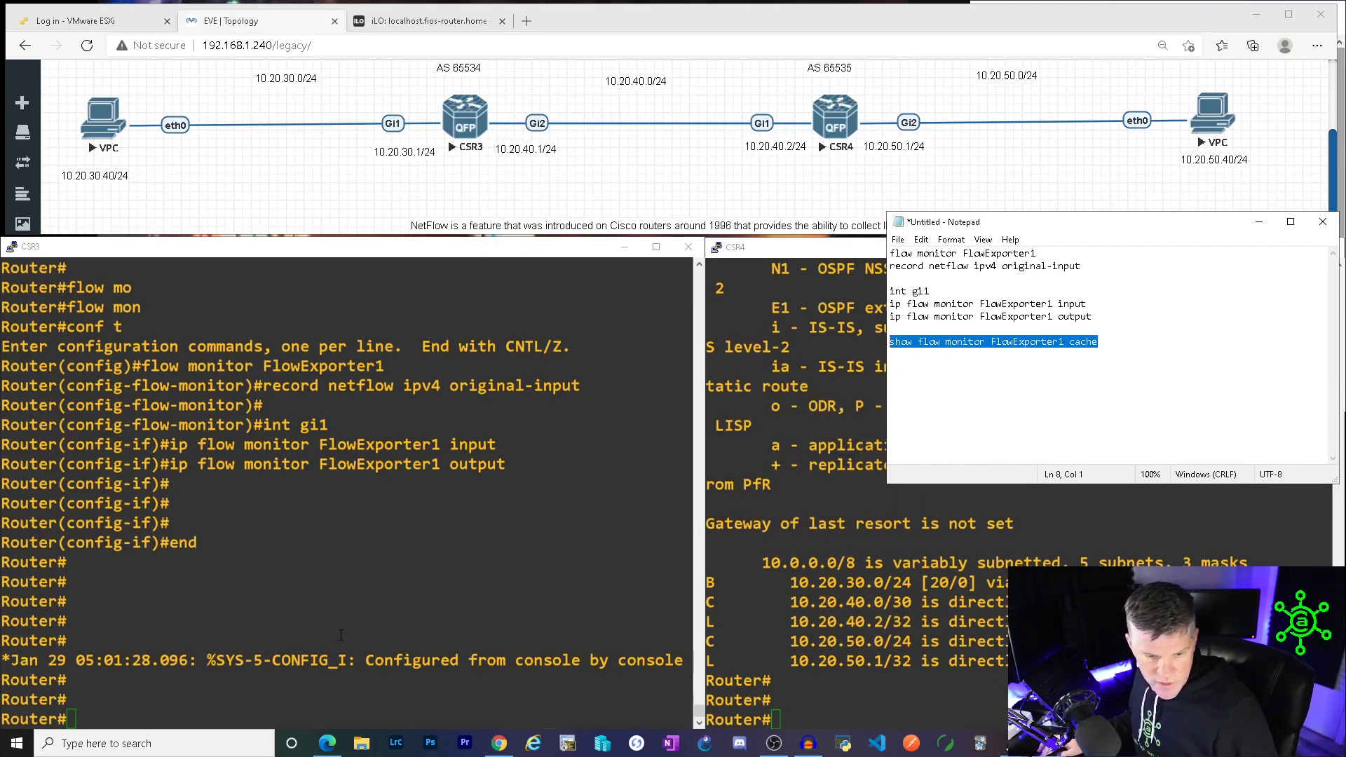
{"action": "left_click", "coordinate": [342, 633]}
{"action": "key", "text": "Return"}
{"action": "key", "text": "Return"}
{"action": "key", "text": "Return"}
{"action": "key", "text": "Return"}
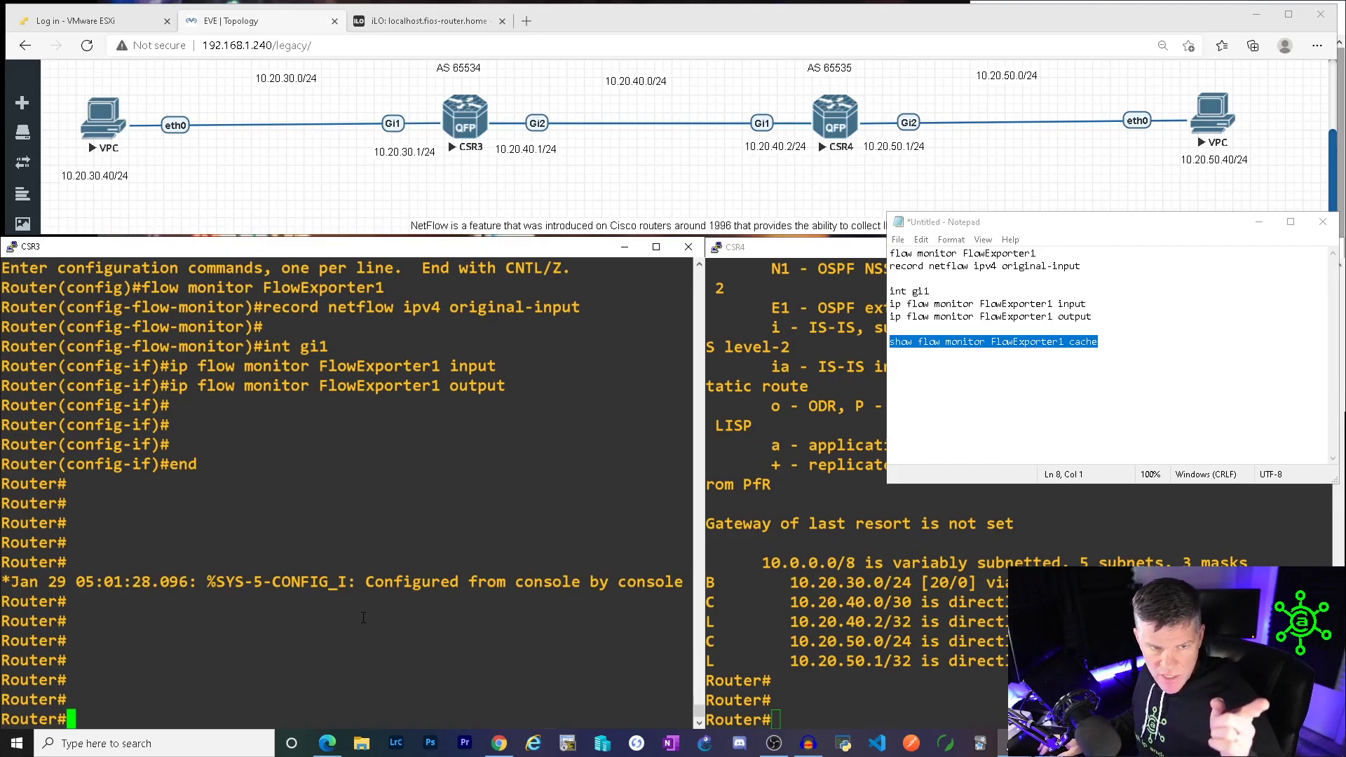
{"action": "right_click", "coordinate": [296, 633]}
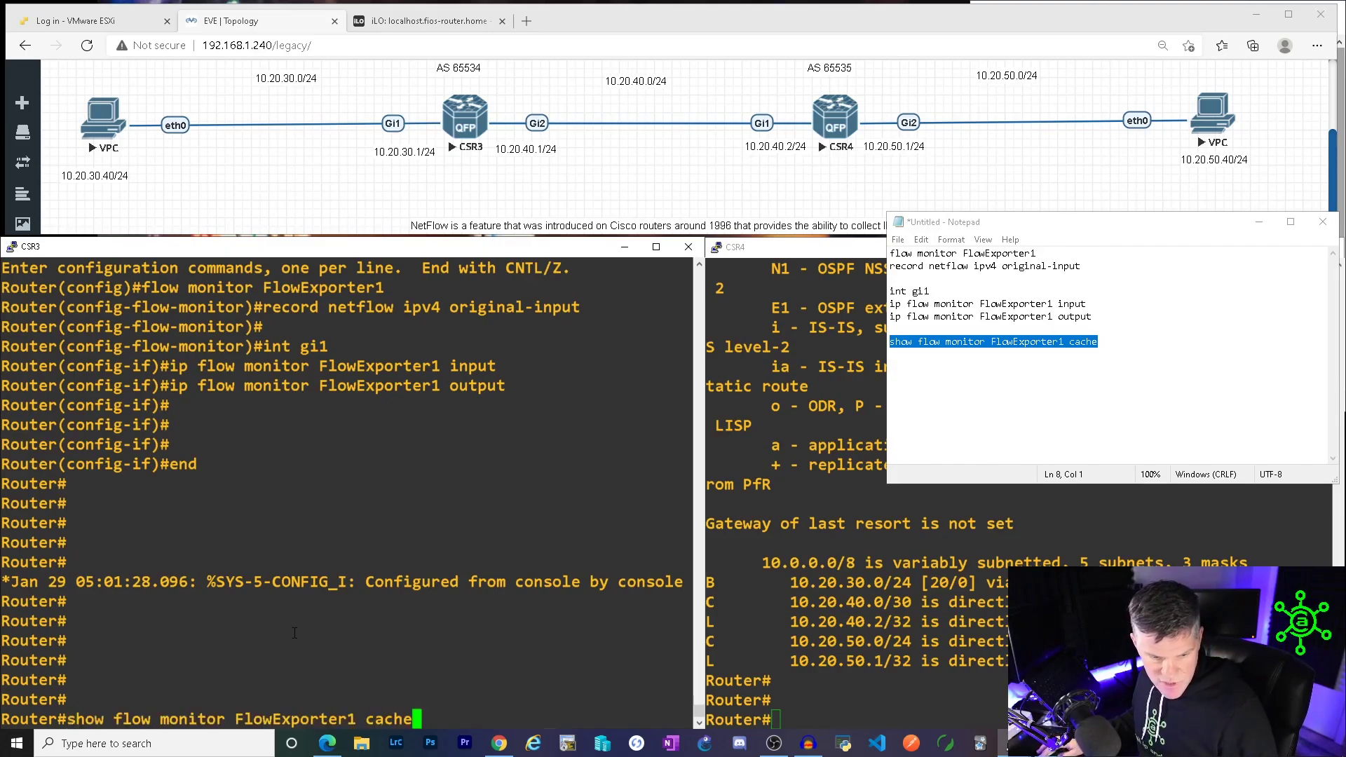
{"action": "key", "text": "Return"}
{"action": "key", "text": "Return"}
{"action": "key", "text": "Return"}
{"action": "key", "text": "Return"}
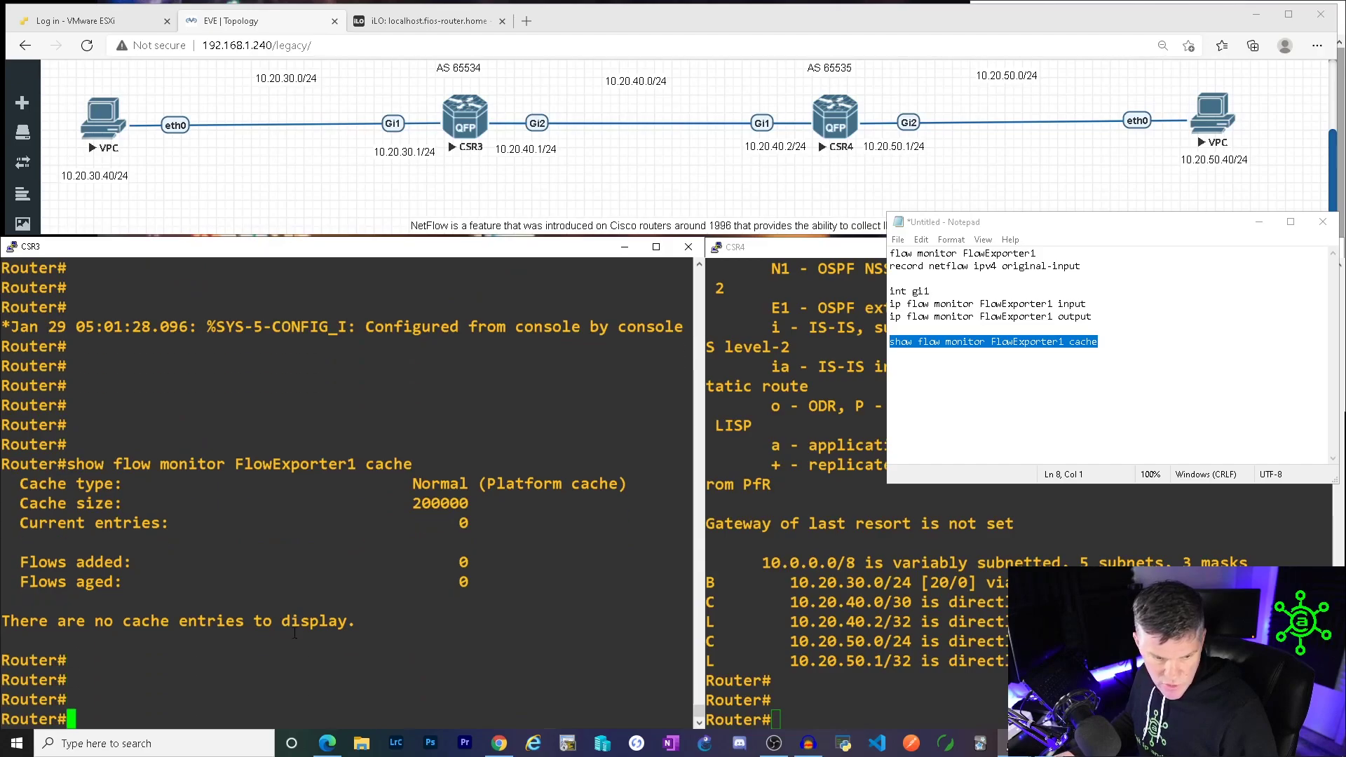
{"action": "key", "text": "Return"}
{"action": "key", "text": "Return"}
{"action": "key", "text": "Return"}
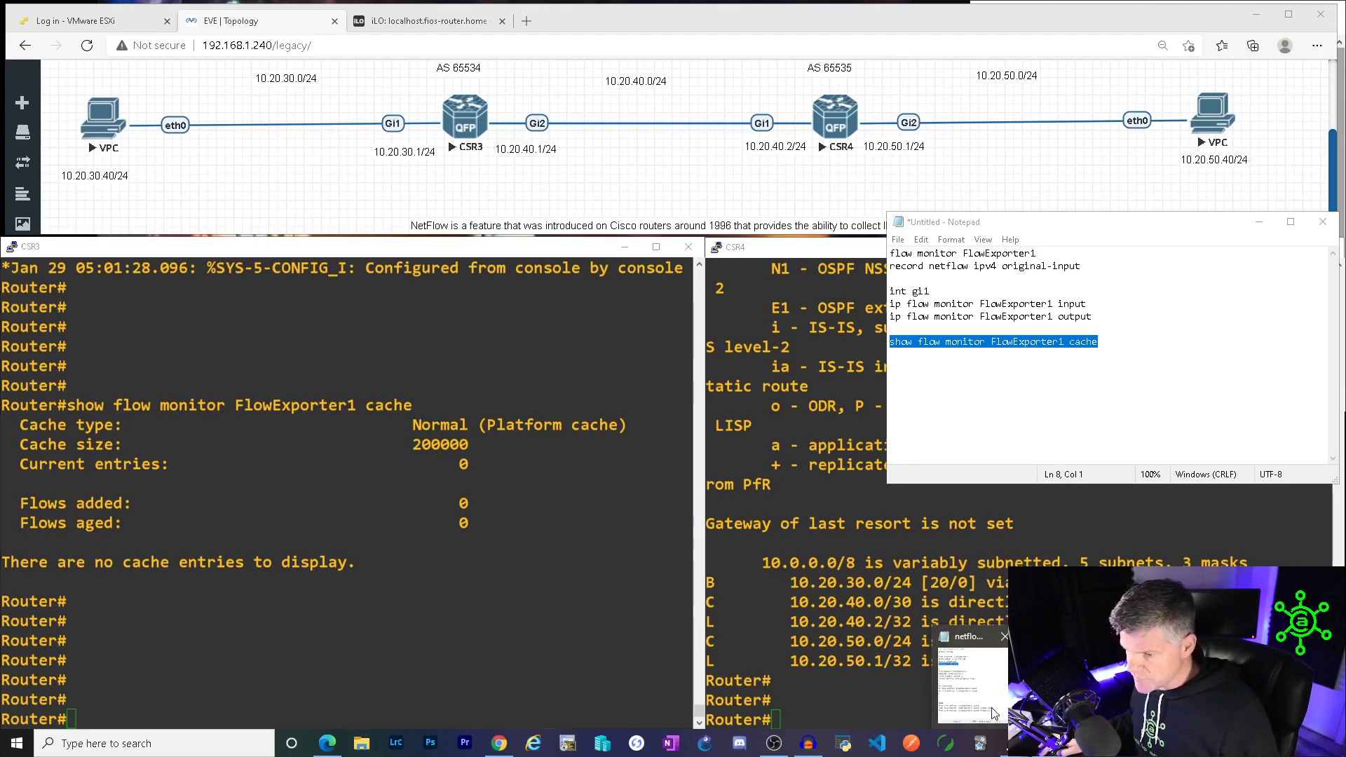
{"action": "key", "text": "alt+Tab"}
{"action": "left_click_drag", "start_coordinate": [1072, 11], "coordinate": [416, 42]}
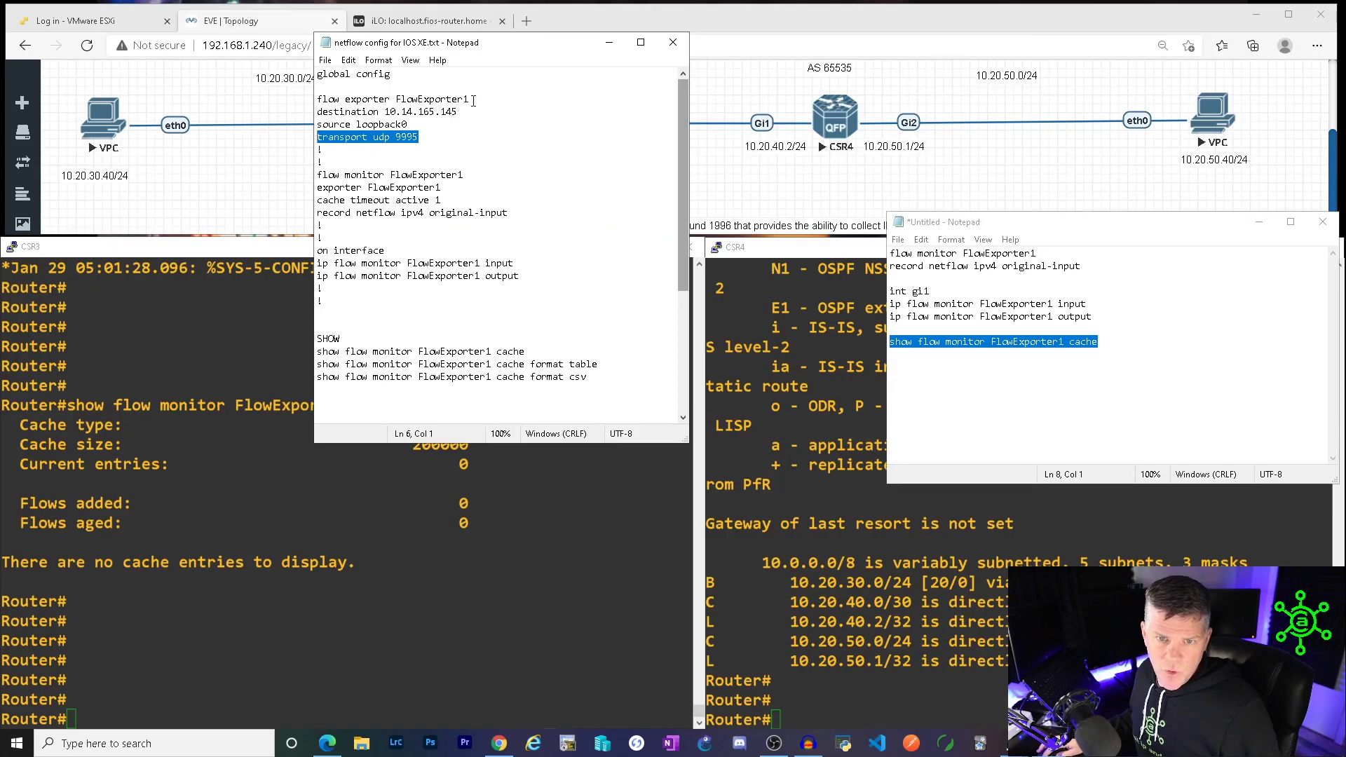
{"action": "left_click_drag", "start_coordinate": [467, 110], "coordinate": [397, 112]}
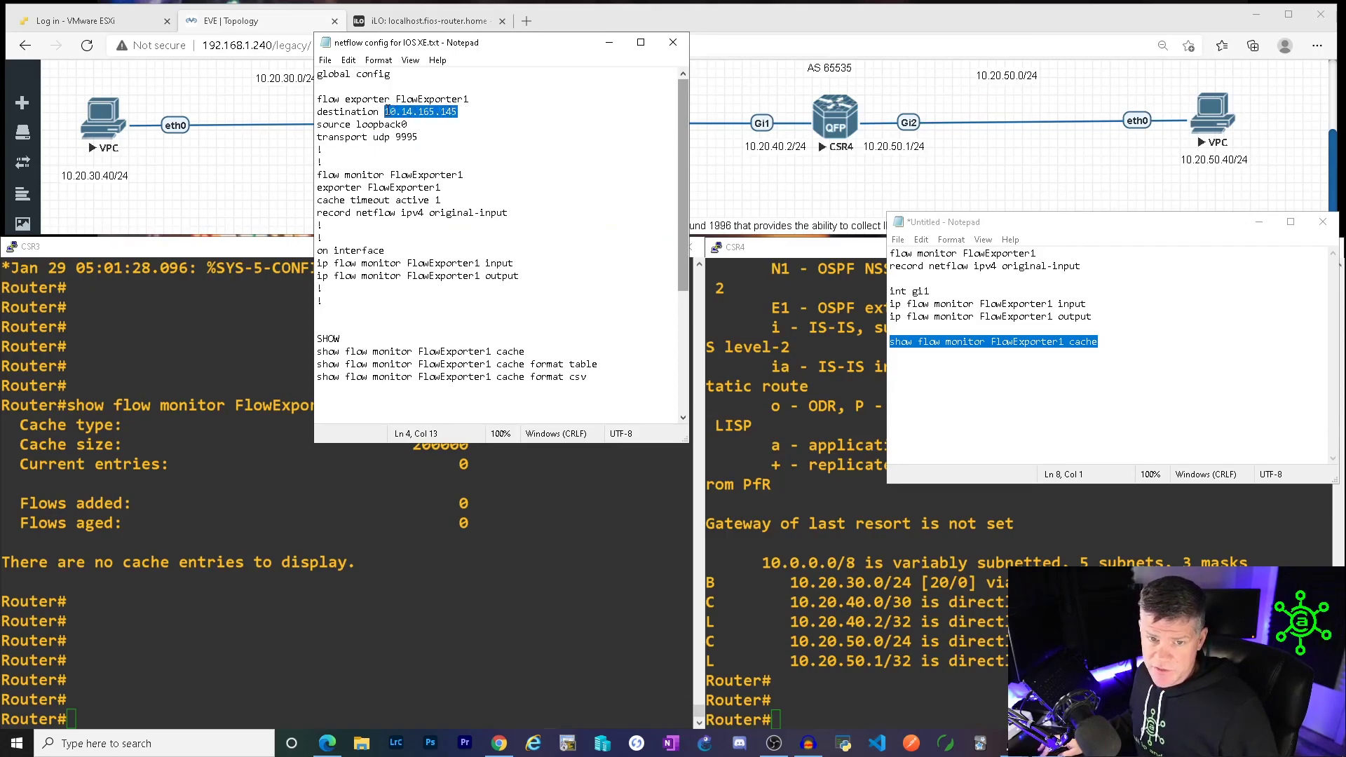
{"action": "mouse_move", "coordinate": [318, 113]}
{"action": "left_mouse_down"}
{"action": "mouse_move", "coordinate": [449, 106]}
{"action": "mouse_move", "coordinate": [407, 125]}
{"action": "mouse_move", "coordinate": [322, 125]}
{"action": "left_mouse_up"}
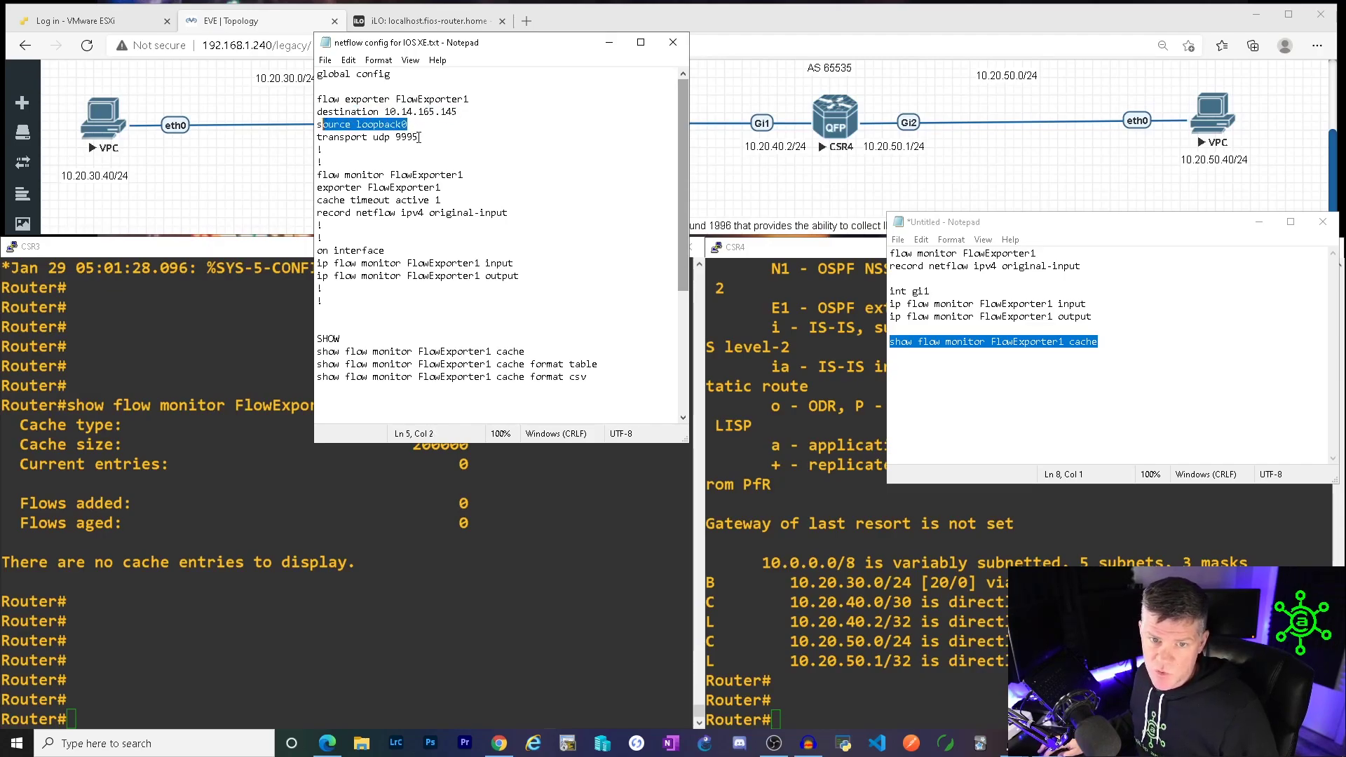
{"action": "left_click_drag", "start_coordinate": [418, 138], "coordinate": [393, 137]}
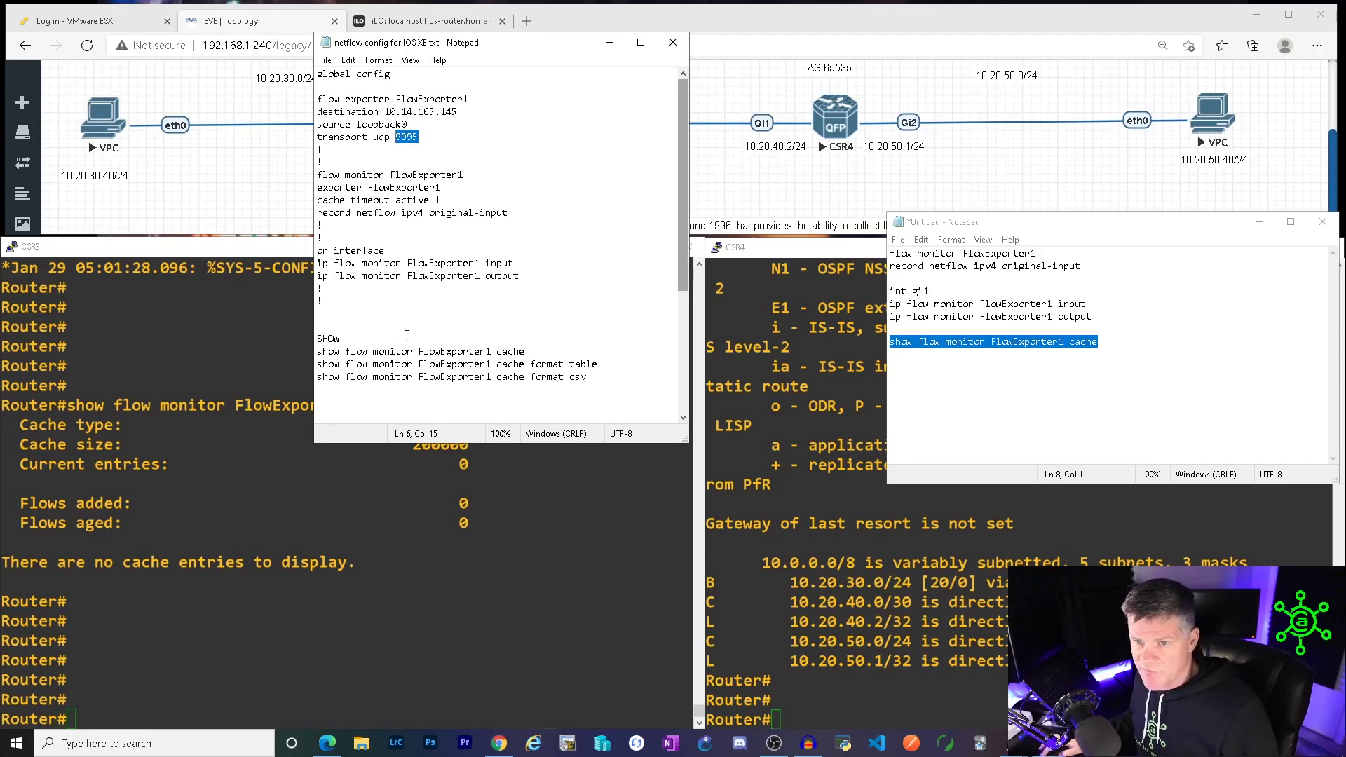
{"action": "left_click", "coordinate": [608, 43]}
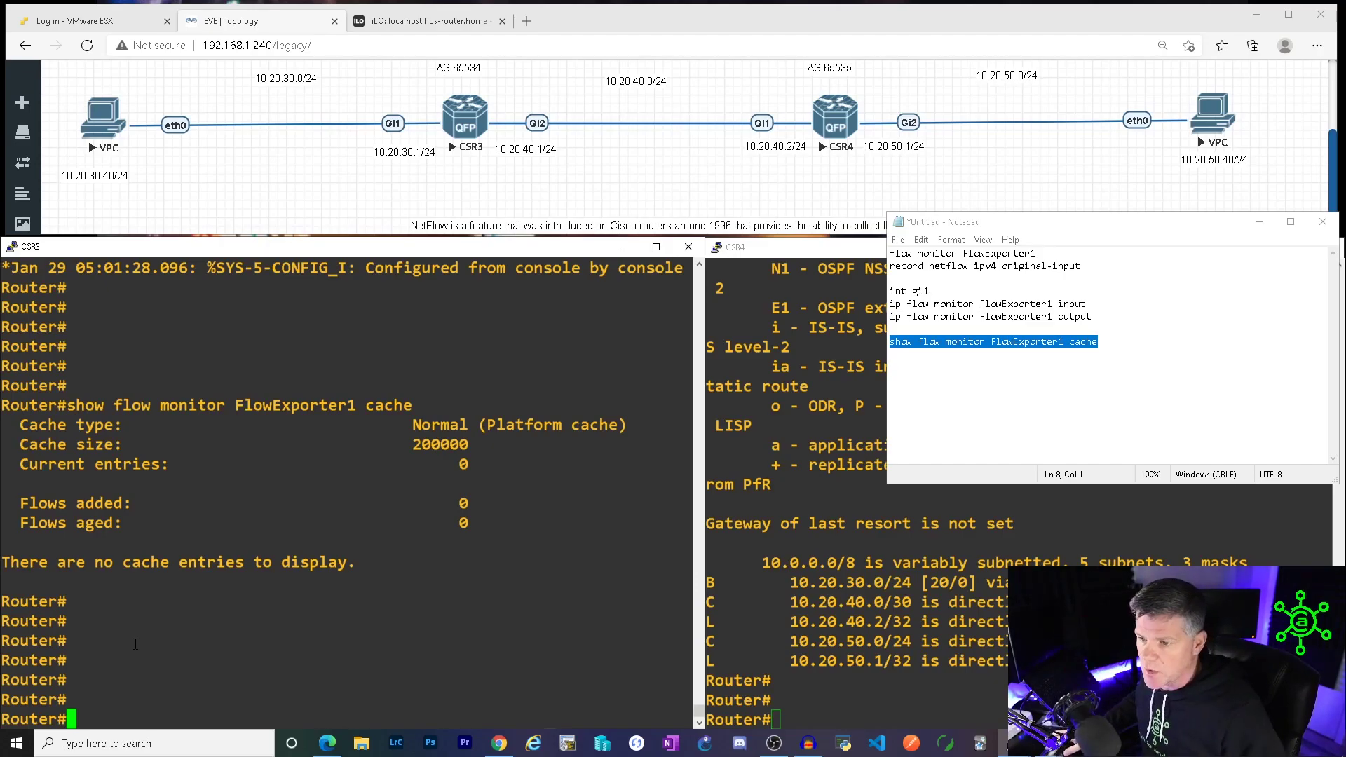
Minimize the Untitled Notepad window.
{"action": "left_click", "coordinate": [1259, 222]}
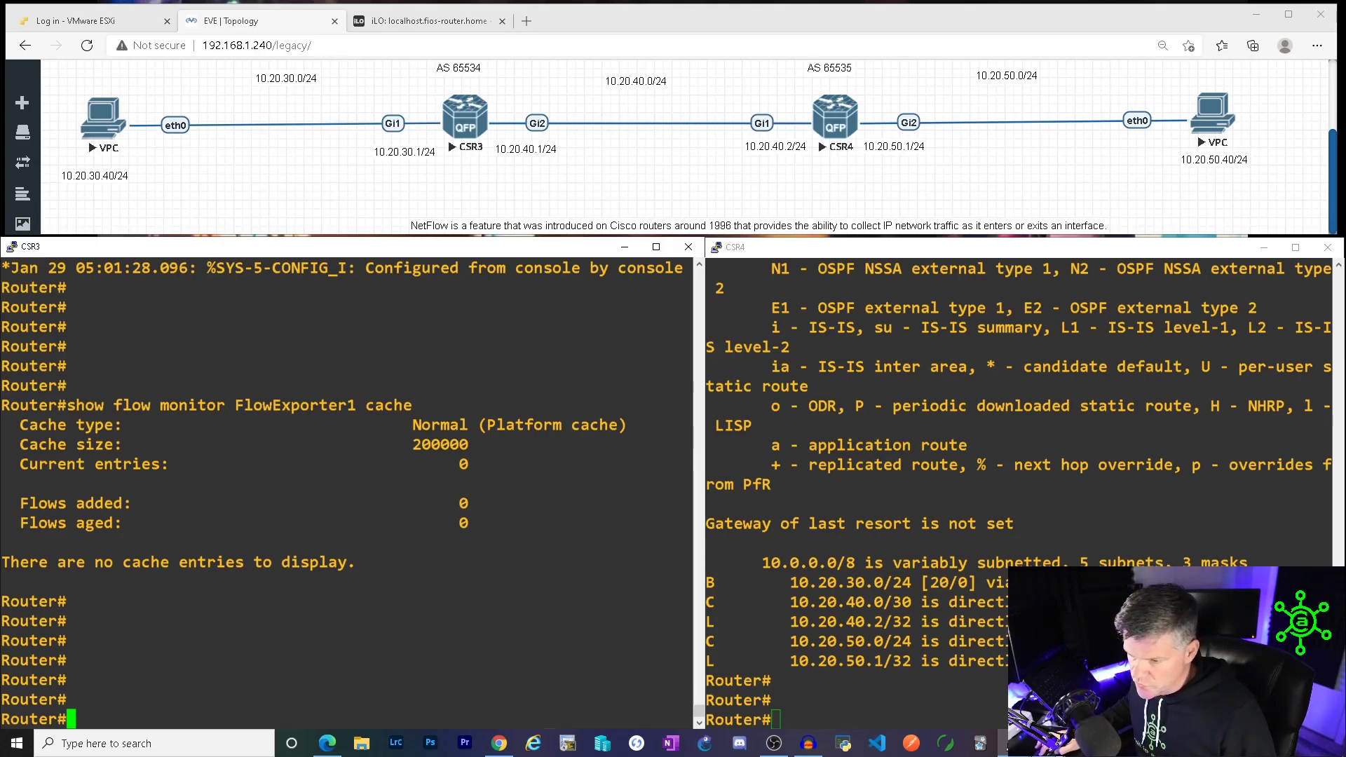
Paste the FlowExporter1 cache command unrun at CSR3's prompt, then switch to the 10.20.50.40 VPC console.
{"action": "mouse_move", "coordinate": [1014, 743]}
{"action": "left_click", "coordinate": [975, 676]}
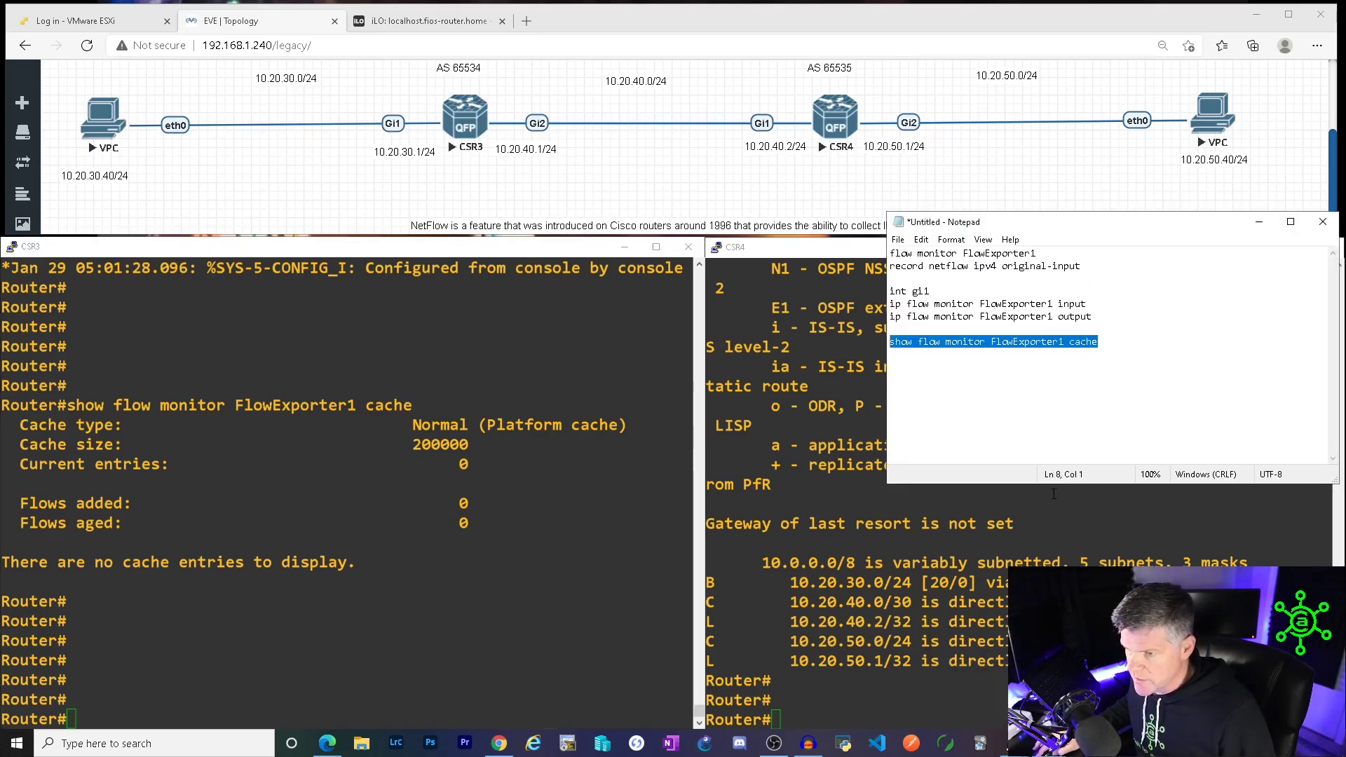
{"action": "right_click", "coordinate": [1010, 344]}
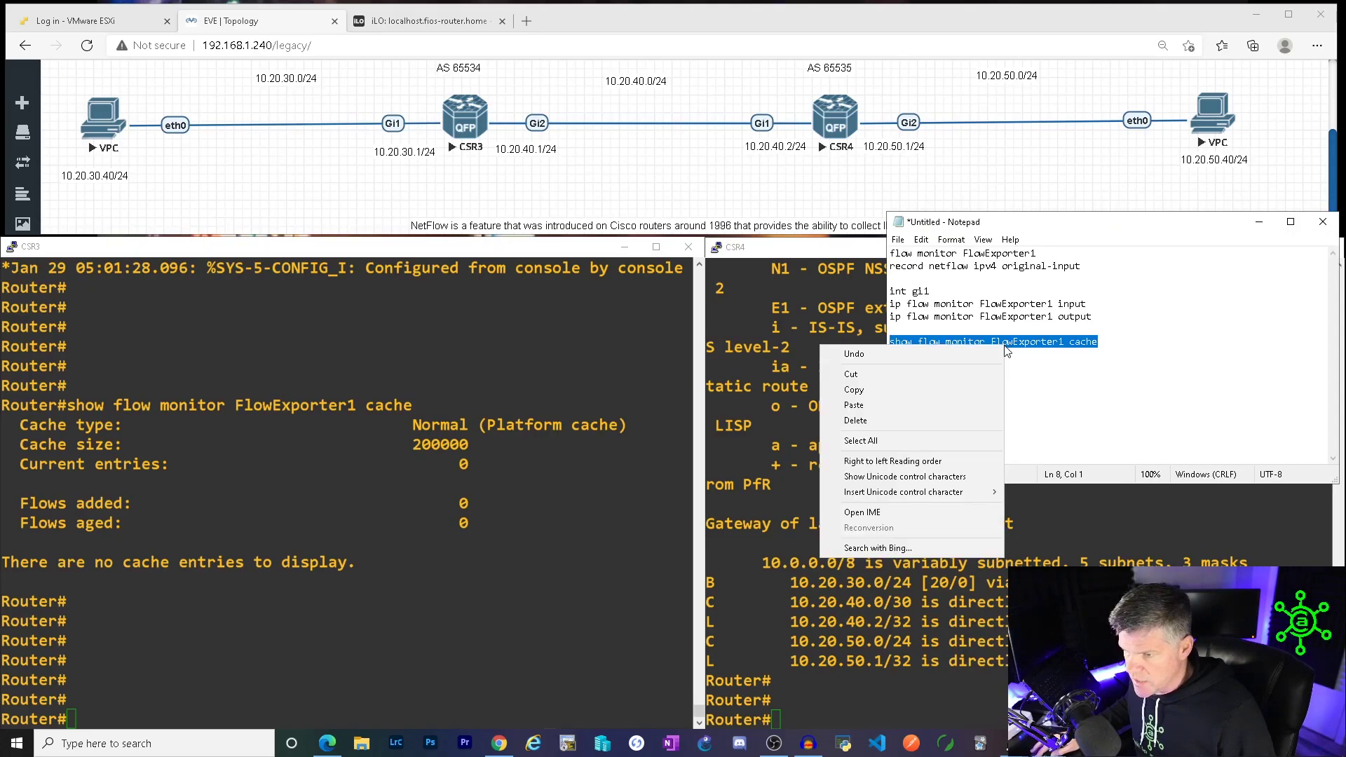
{"action": "left_click", "coordinate": [966, 388]}
{"action": "left_click", "coordinate": [295, 627]}
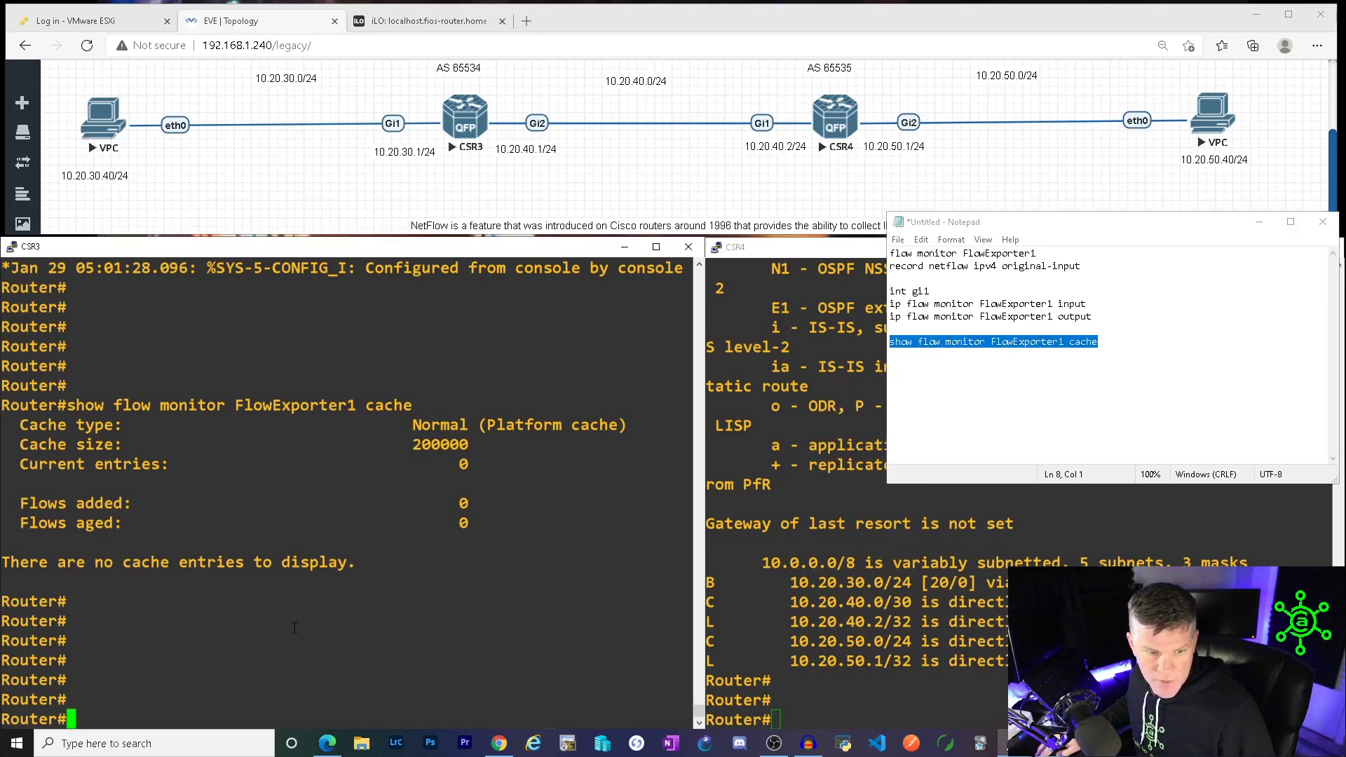
{"action": "right_click", "coordinate": [294, 628]}
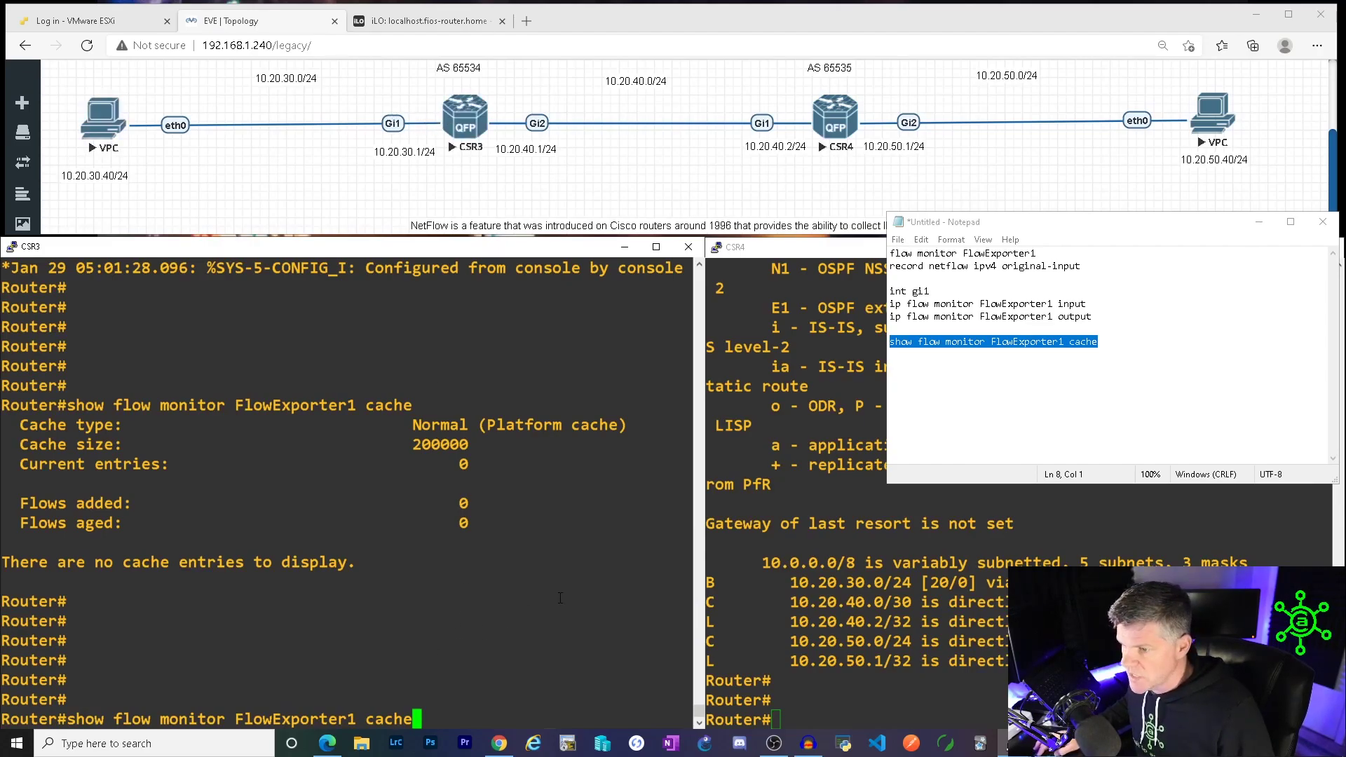
{"action": "left_click", "coordinate": [980, 743]}
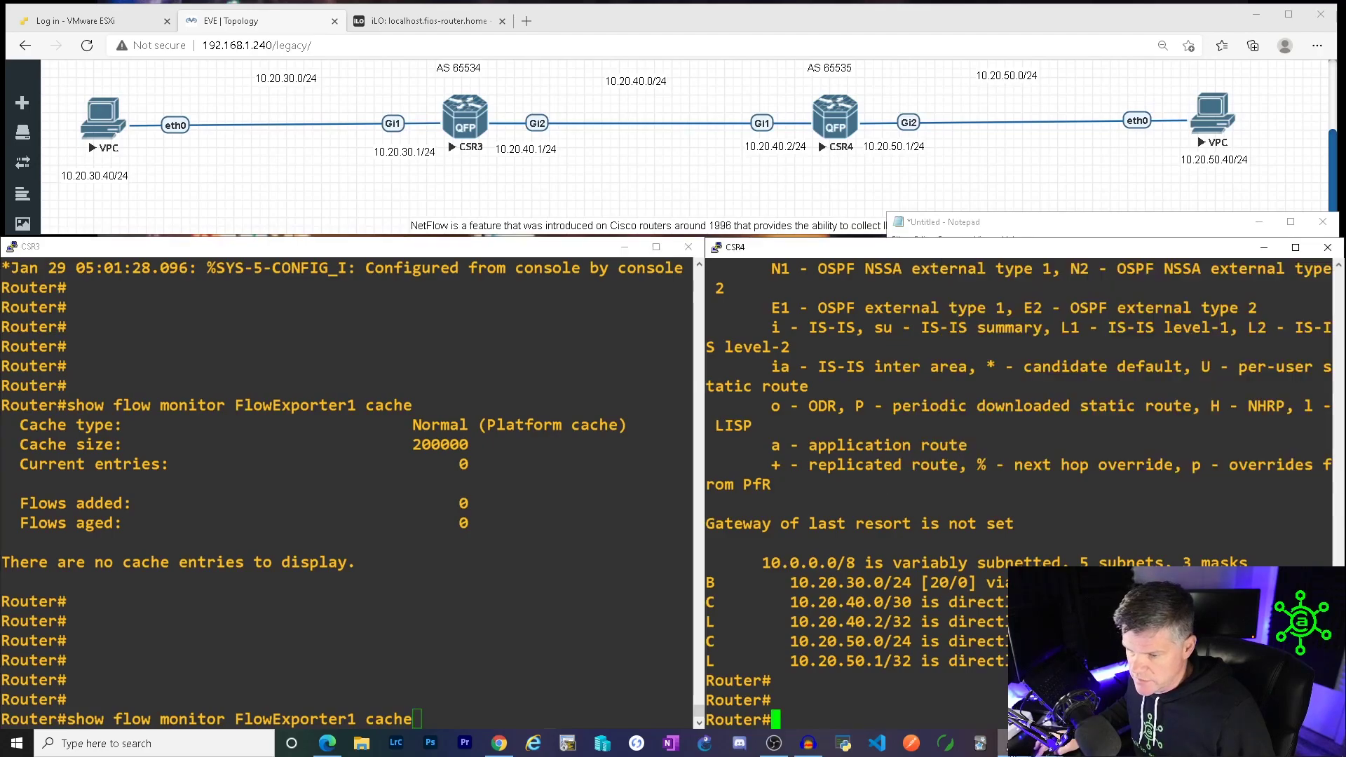
{"action": "left_click", "coordinate": [1052, 683]}
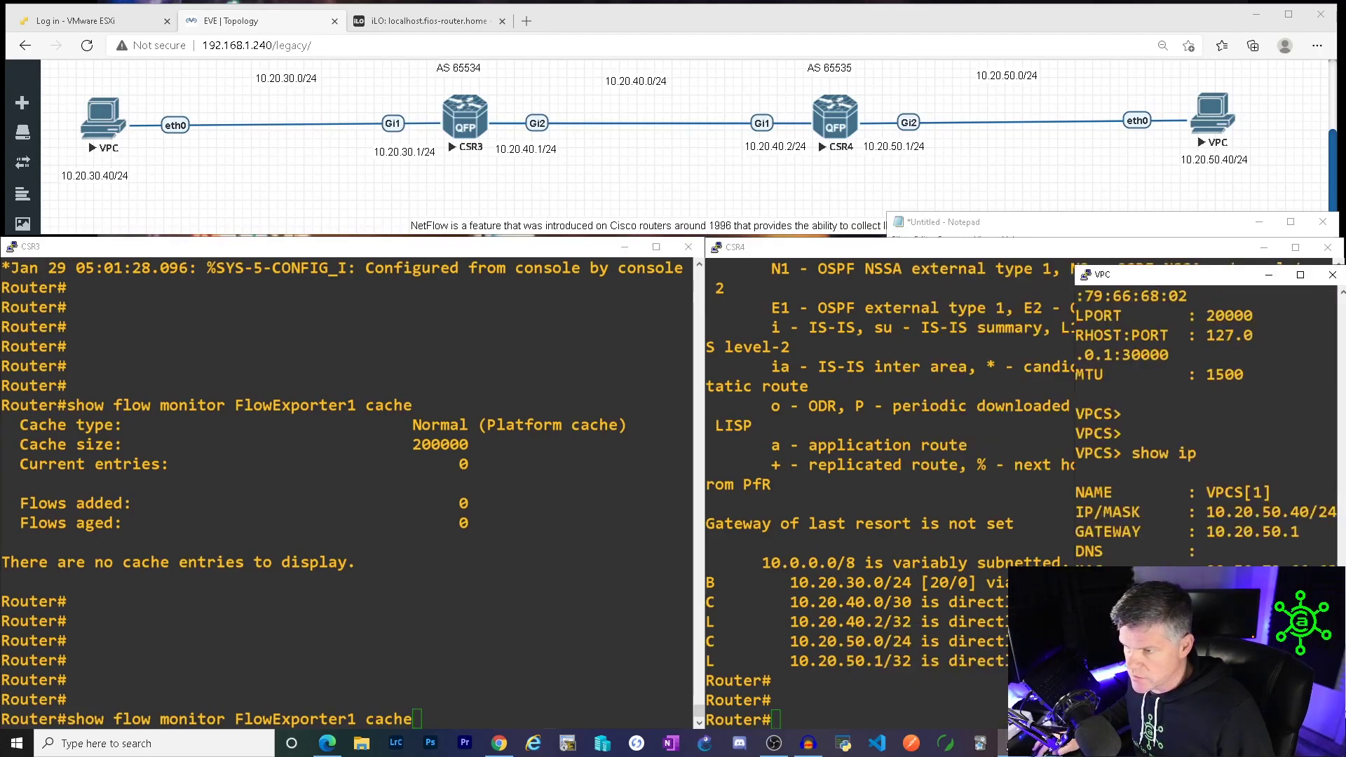
Ping 10.20.30.40 from the 10.20.50.40 VPC, then return to the CSR3 console.
{"action": "key", "text": "Return"}
{"action": "key", "text": "Return"}
{"action": "key", "text": "Return"}
{"action": "key", "text": "Return"}
{"action": "key", "text": "Return"}
{"action": "key", "text": "Return"}
{"action": "key", "text": "Return"}
{"action": "key", "text": "Return"}
{"action": "key", "text": "Return"}
{"action": "key", "text": "Return"}
{"action": "key", "text": "Return"}
{"action": "key", "text": "Return"}
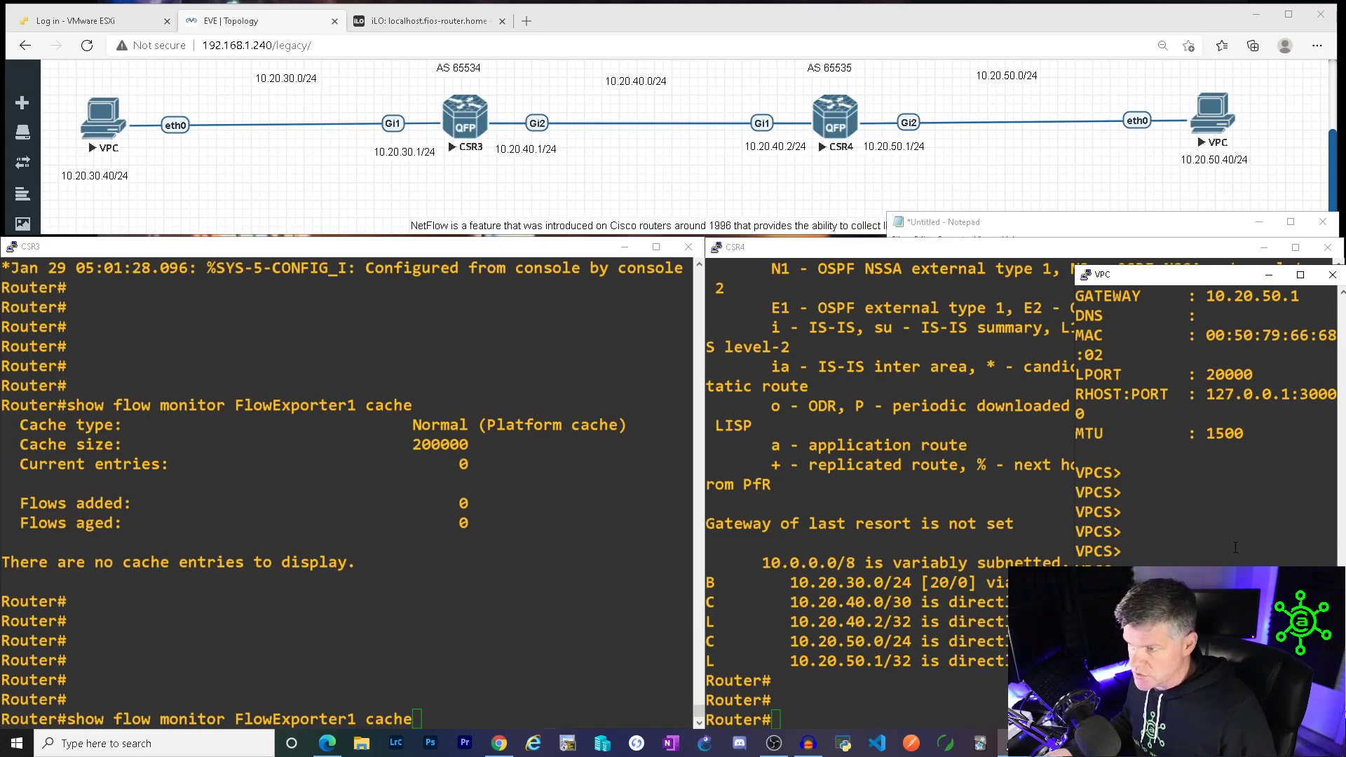
{"action": "key", "text": "Return"}
{"action": "key", "text": "Return"}
{"action": "key", "text": "Return"}
{"action": "key", "text": "Return"}
{"action": "key", "text": "Return"}
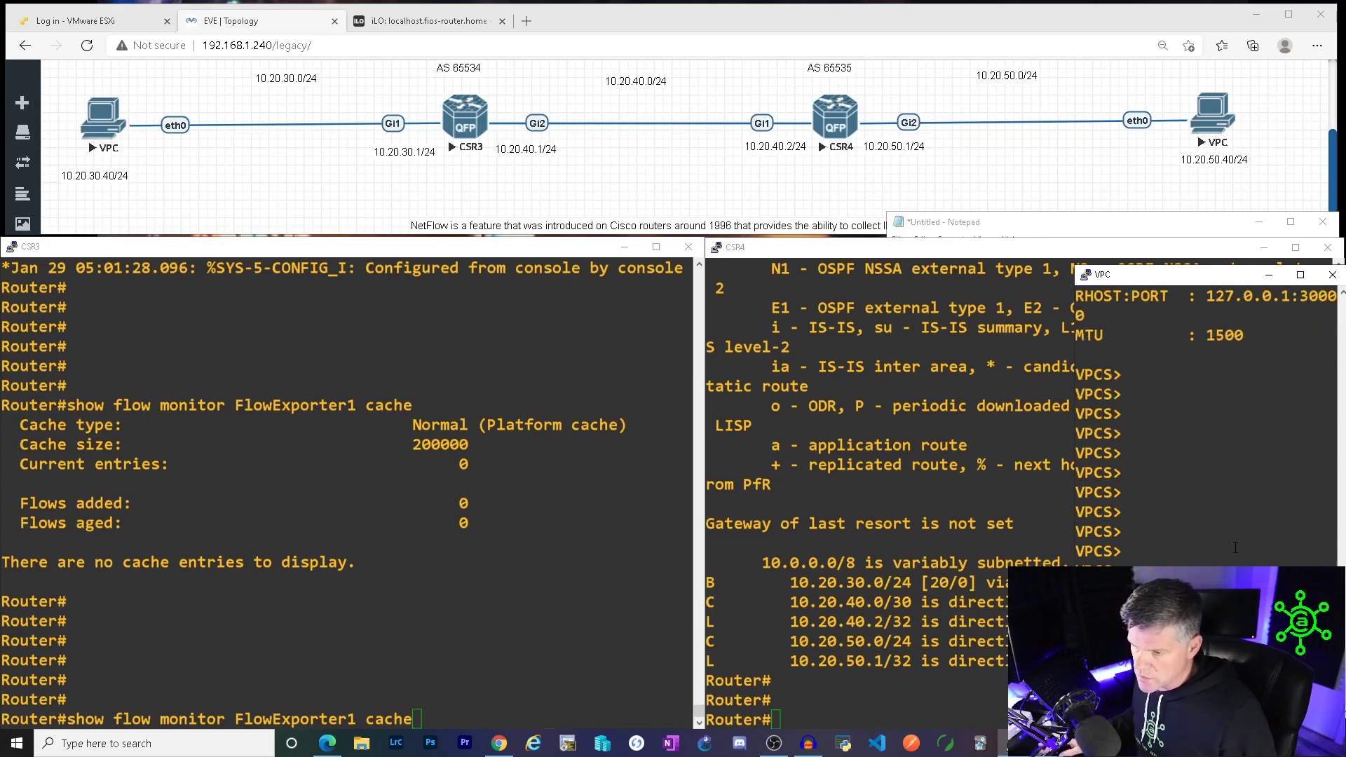
{"action": "key", "text": "Return"}
{"action": "left_click", "coordinate": [446, 667]}
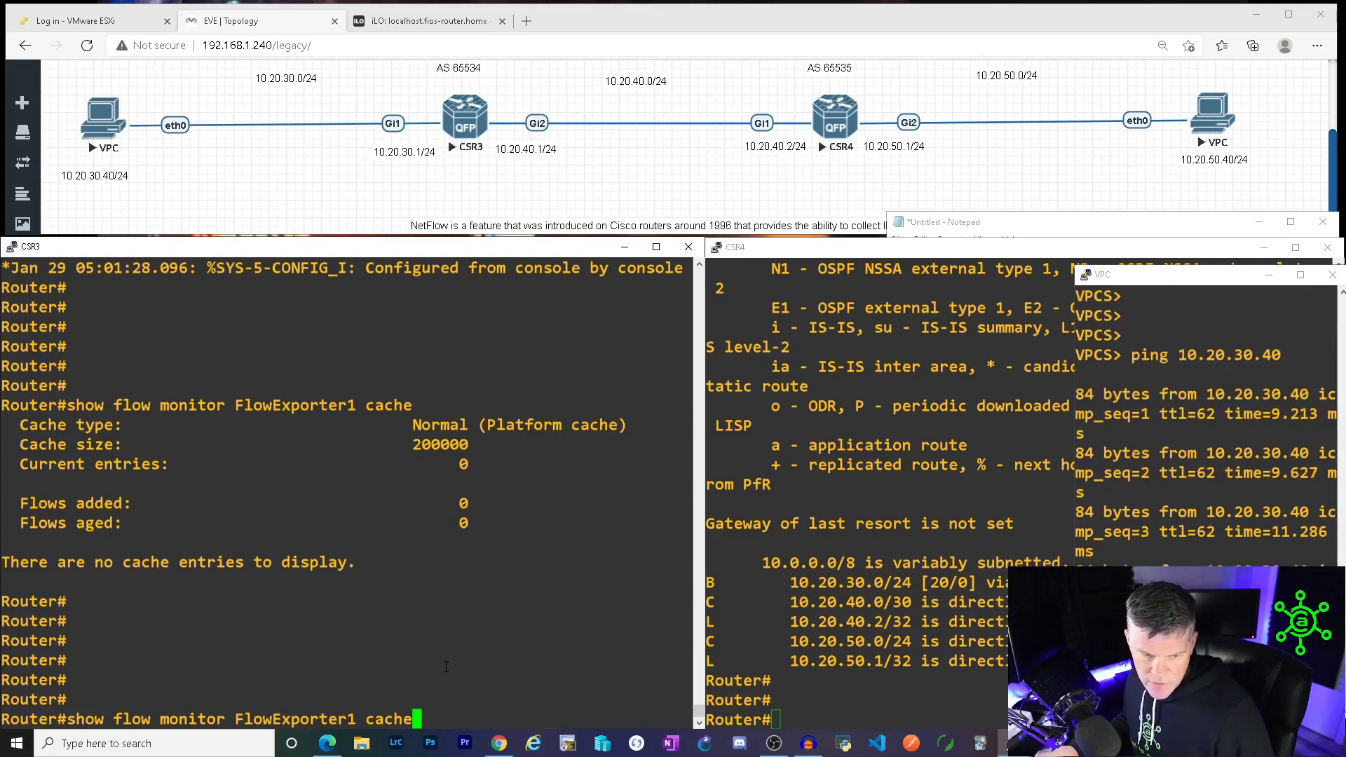
Run the FlowExporter1 cache command on CSR3 and page through its full output.
{"action": "key", "text": "Return"}
{"action": "key", "text": "space"}
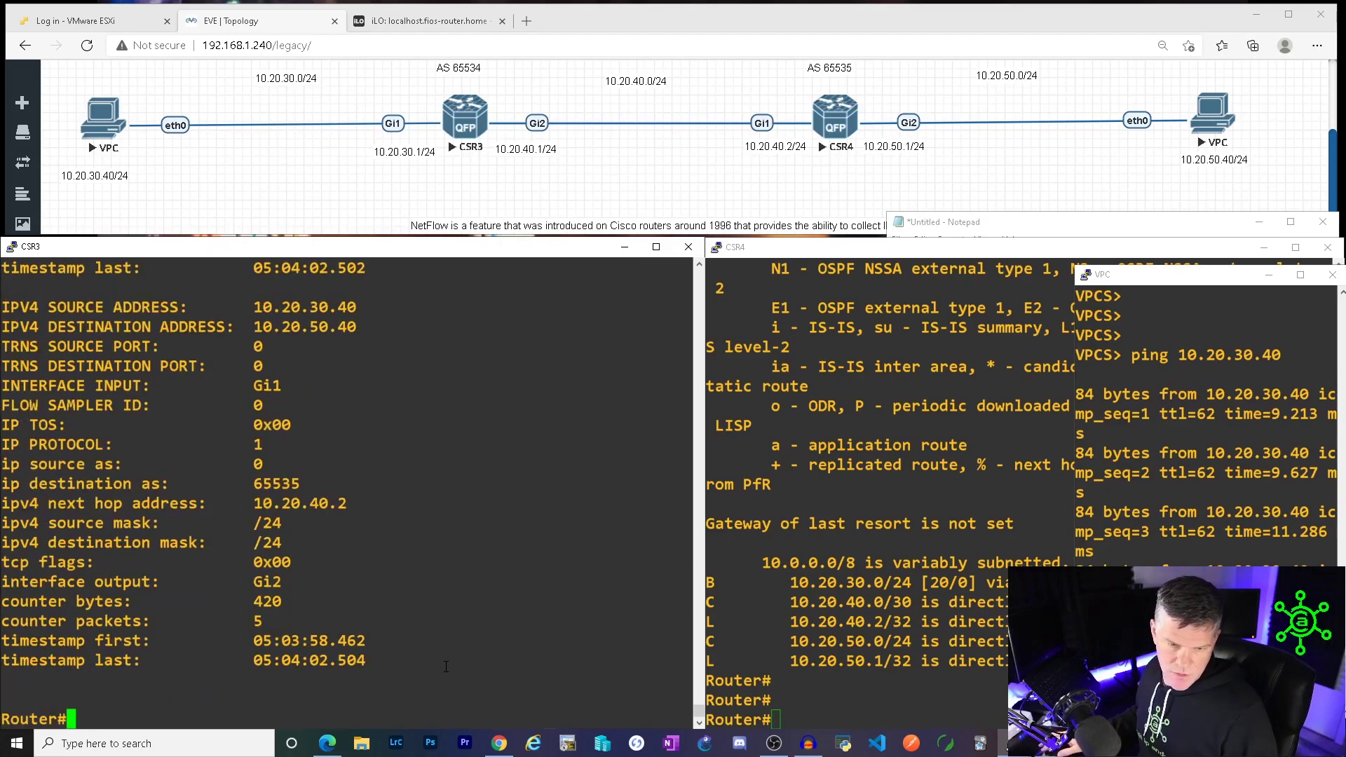
{"action": "left_click", "coordinate": [655, 247]}
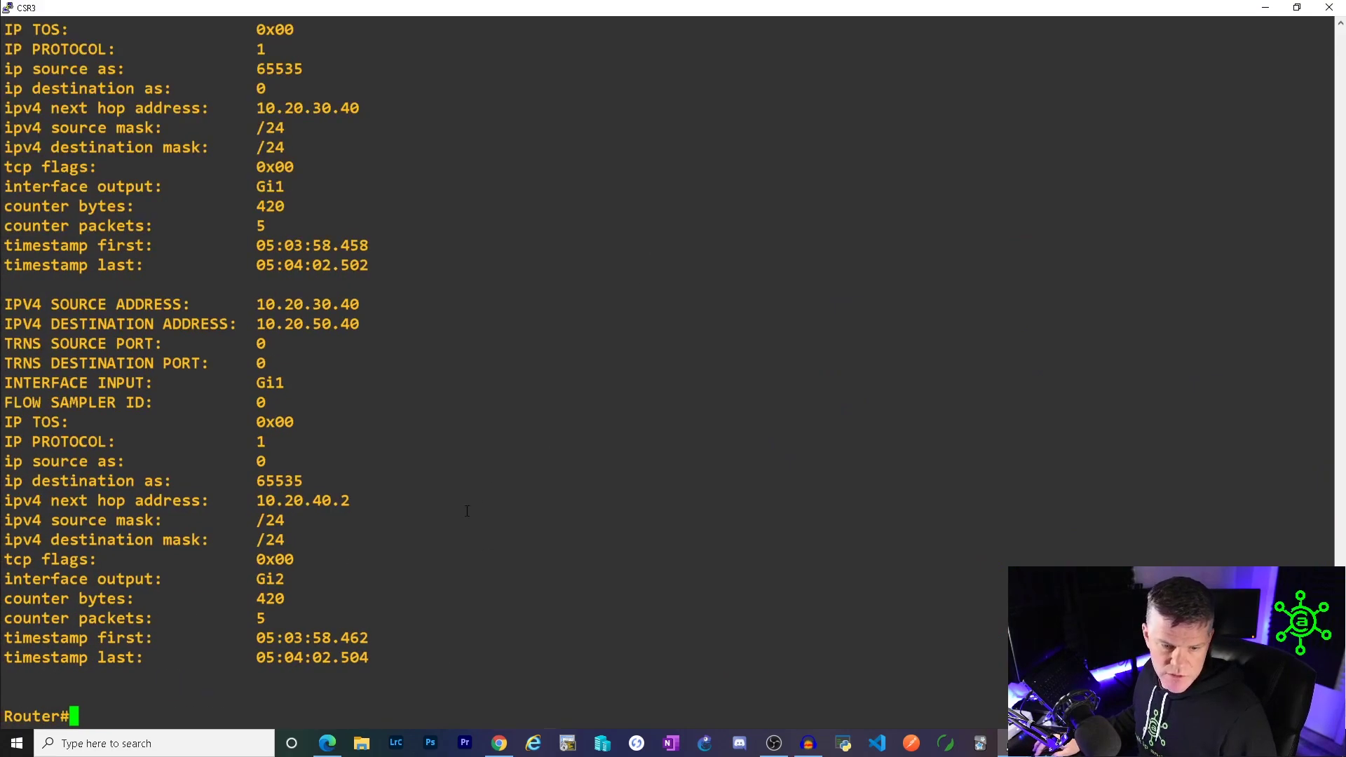
{"action": "scroll", "coordinate": [453, 528], "scroll_direction": "up", "scroll_amount": 10}
{"action": "scroll", "coordinate": [452, 529], "scroll_direction": "down", "scroll_amount": 10}
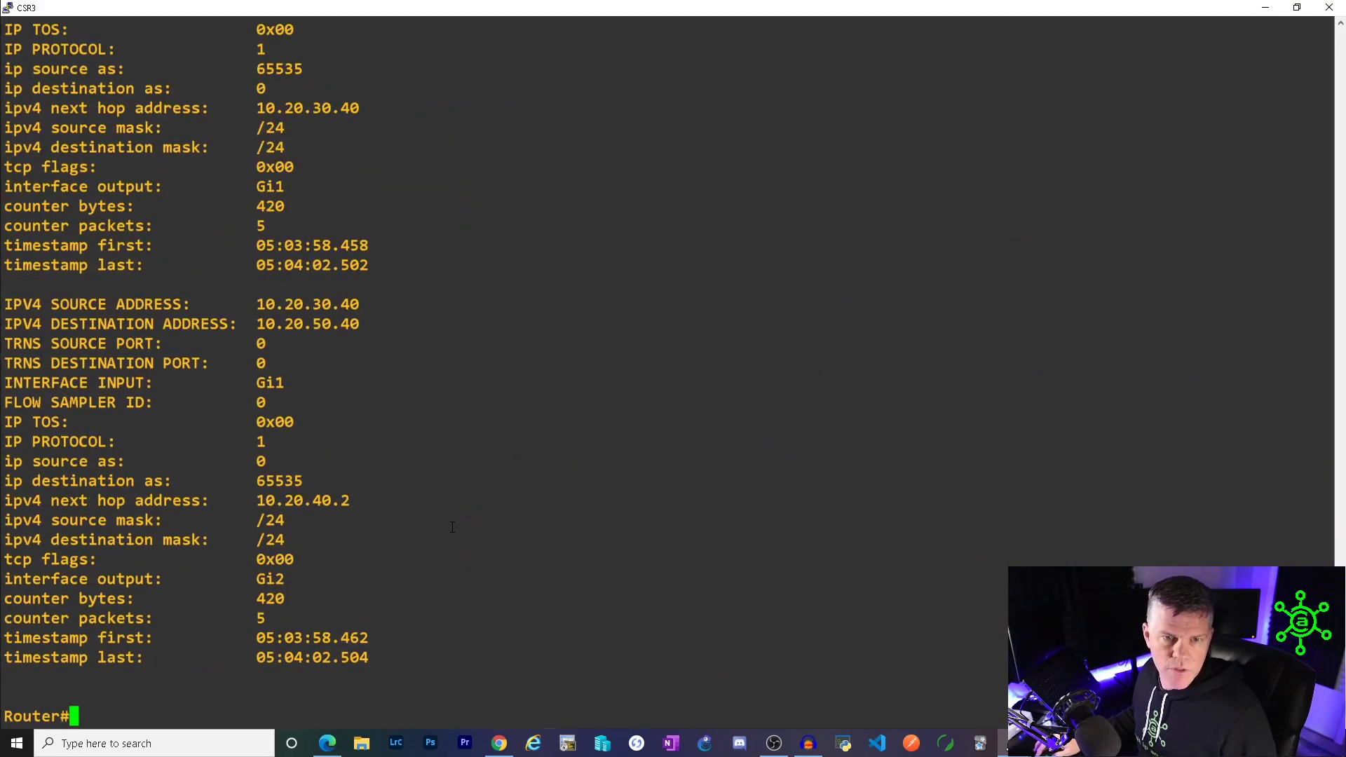
{"action": "scroll", "coordinate": [935, 366], "scroll_direction": "up", "scroll_amount": 5}
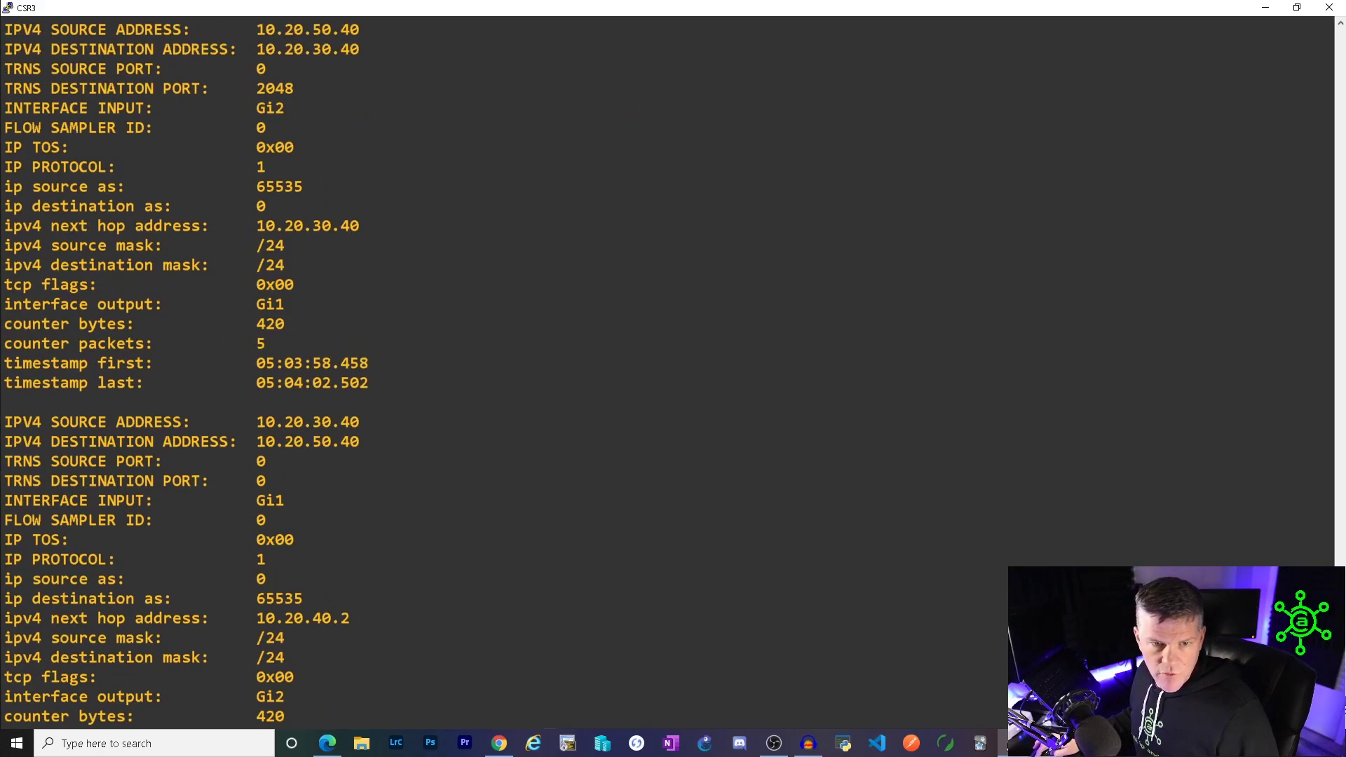
{"action": "scroll", "coordinate": [935, 365], "scroll_direction": "down", "scroll_amount": 2}
Resize the CSR3 console to read the 10.20.50.40-to-10.20.30.40 flow record: 5 packets, 420 bytes.
{"action": "left_click_drag", "start_coordinate": [701, 8], "coordinate": [766, 397]}
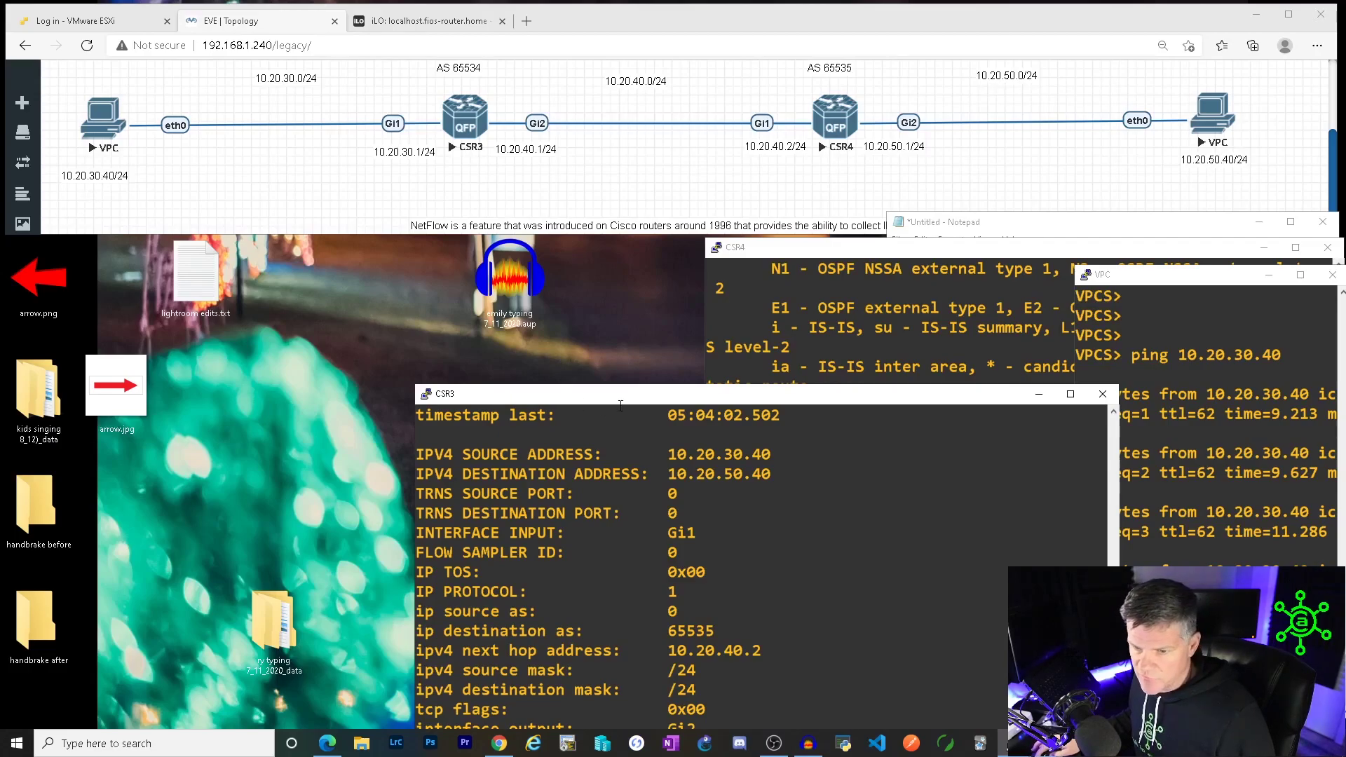
{"action": "left_click_drag", "start_coordinate": [638, 404], "coordinate": [272, 199]}
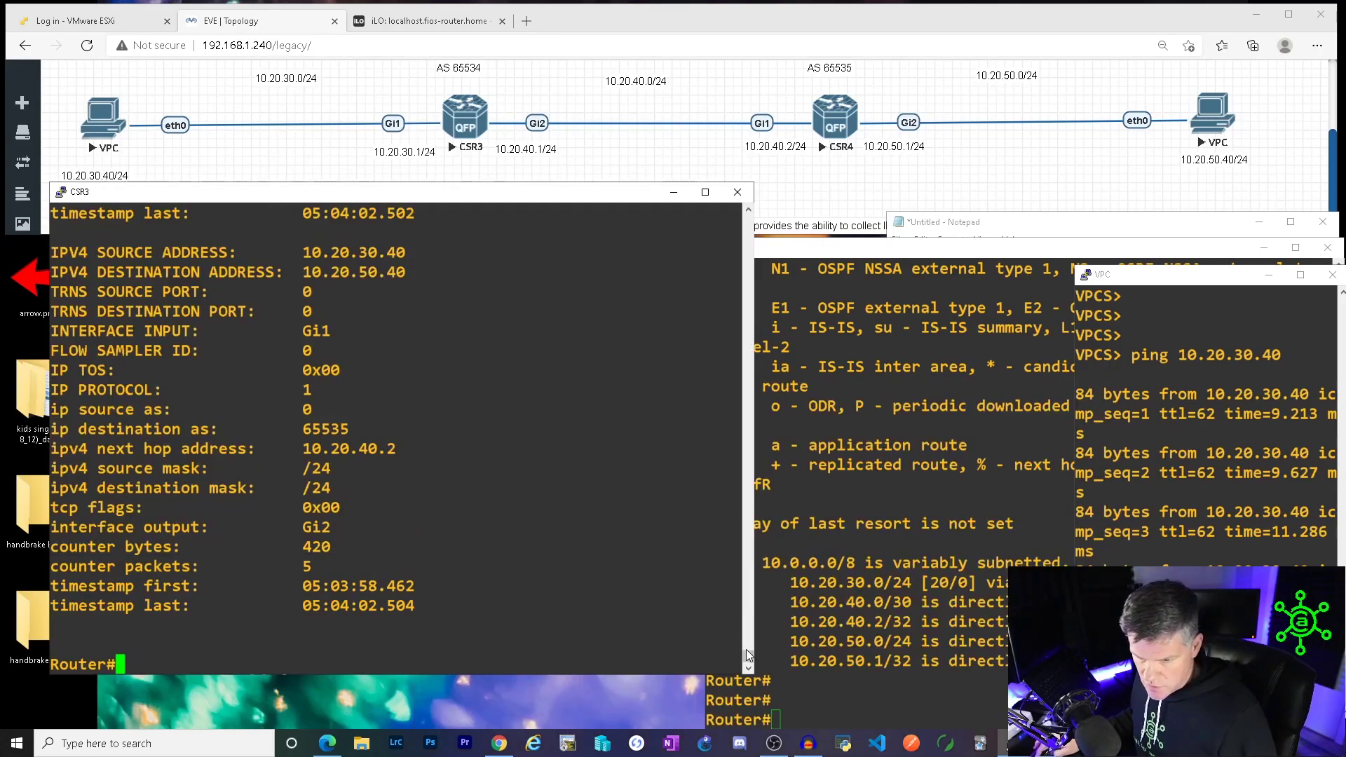
{"action": "scroll", "coordinate": [746, 649], "scroll_direction": "up", "scroll_amount": 7}
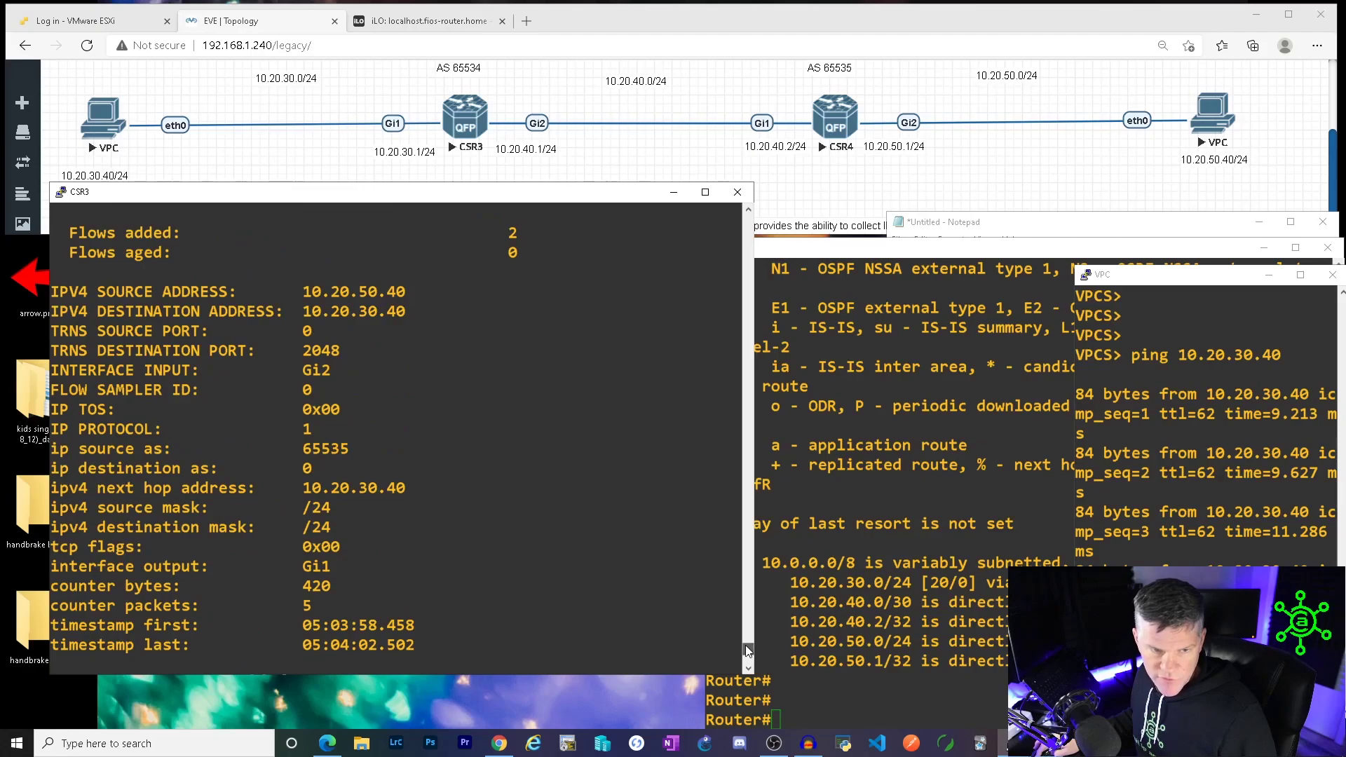
{"action": "scroll", "coordinate": [746, 645], "scroll_direction": "down", "scroll_amount": 1}
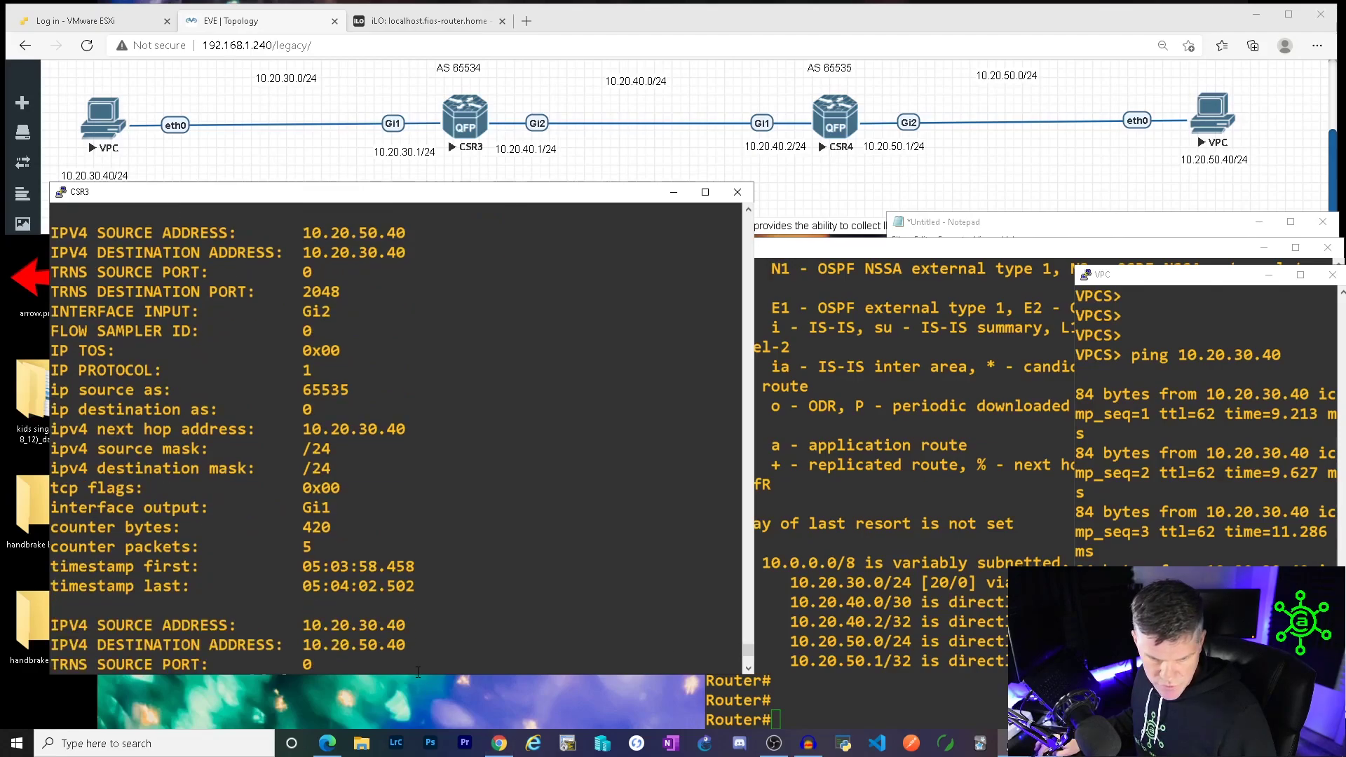
{"action": "left_click_drag", "start_coordinate": [416, 676], "coordinate": [420, 619]}
{"action": "scroll", "coordinate": [408, 548], "scroll_direction": "up", "scroll_amount": 10}
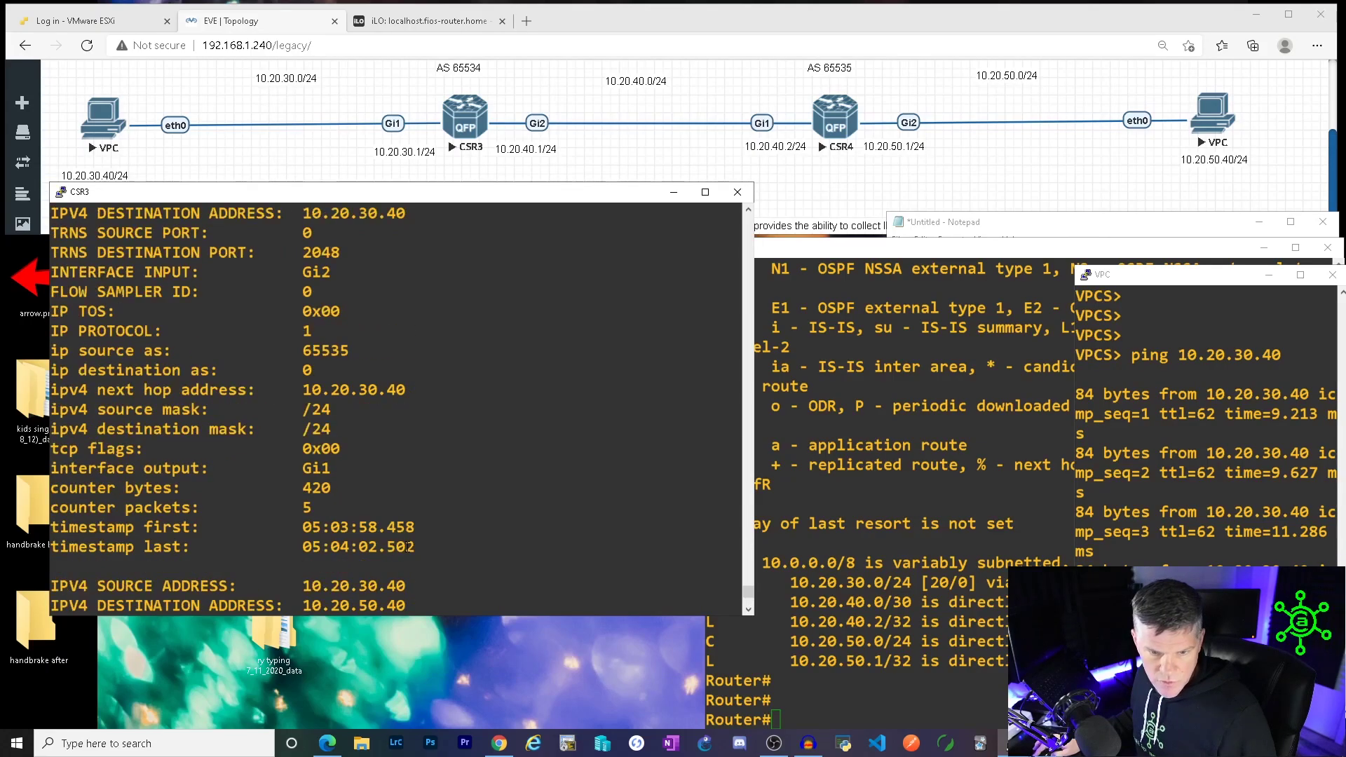
{"action": "scroll", "coordinate": [408, 548], "scroll_direction": "down", "scroll_amount": 3}
{"action": "left_click_drag", "start_coordinate": [415, 547], "coordinate": [336, 210]}
{"action": "left_click", "coordinate": [361, 392]}
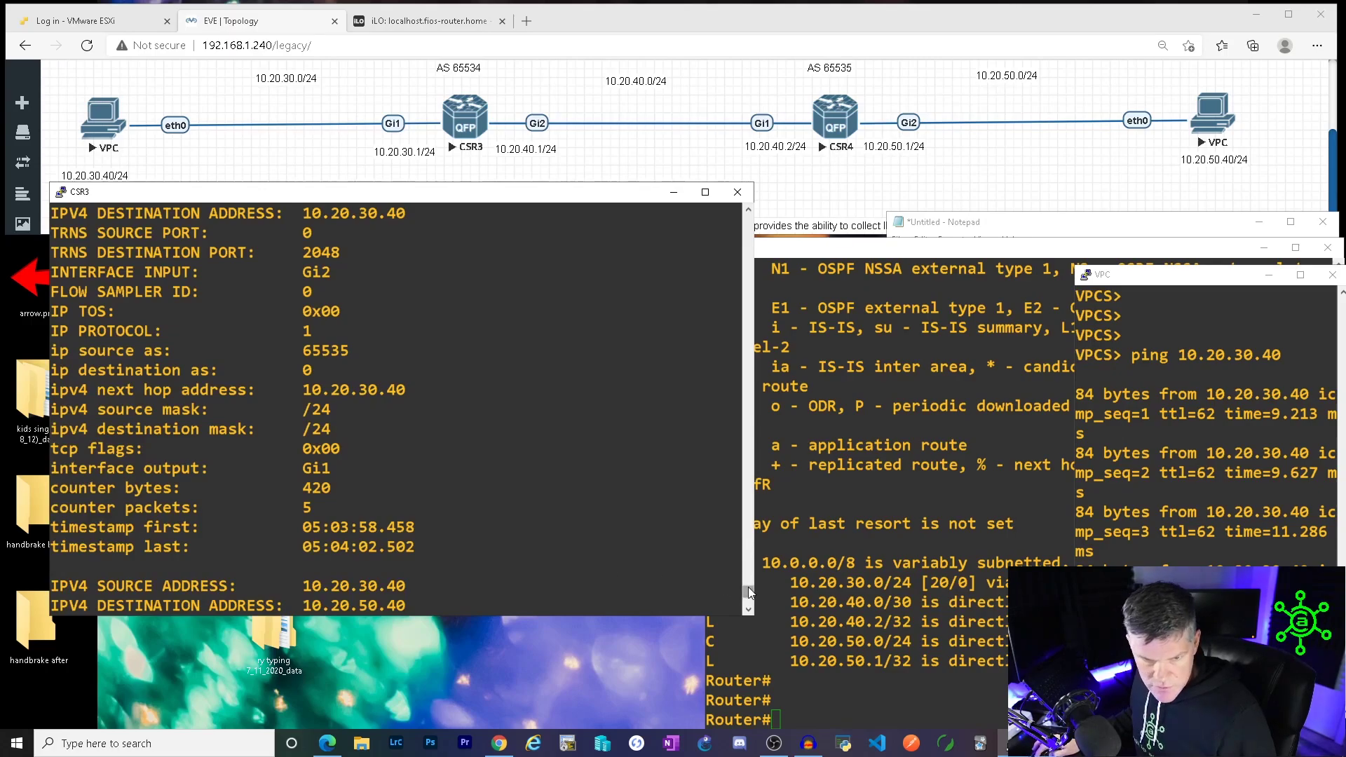
{"action": "scroll", "coordinate": [748, 589], "scroll_direction": "up", "scroll_amount": 1}
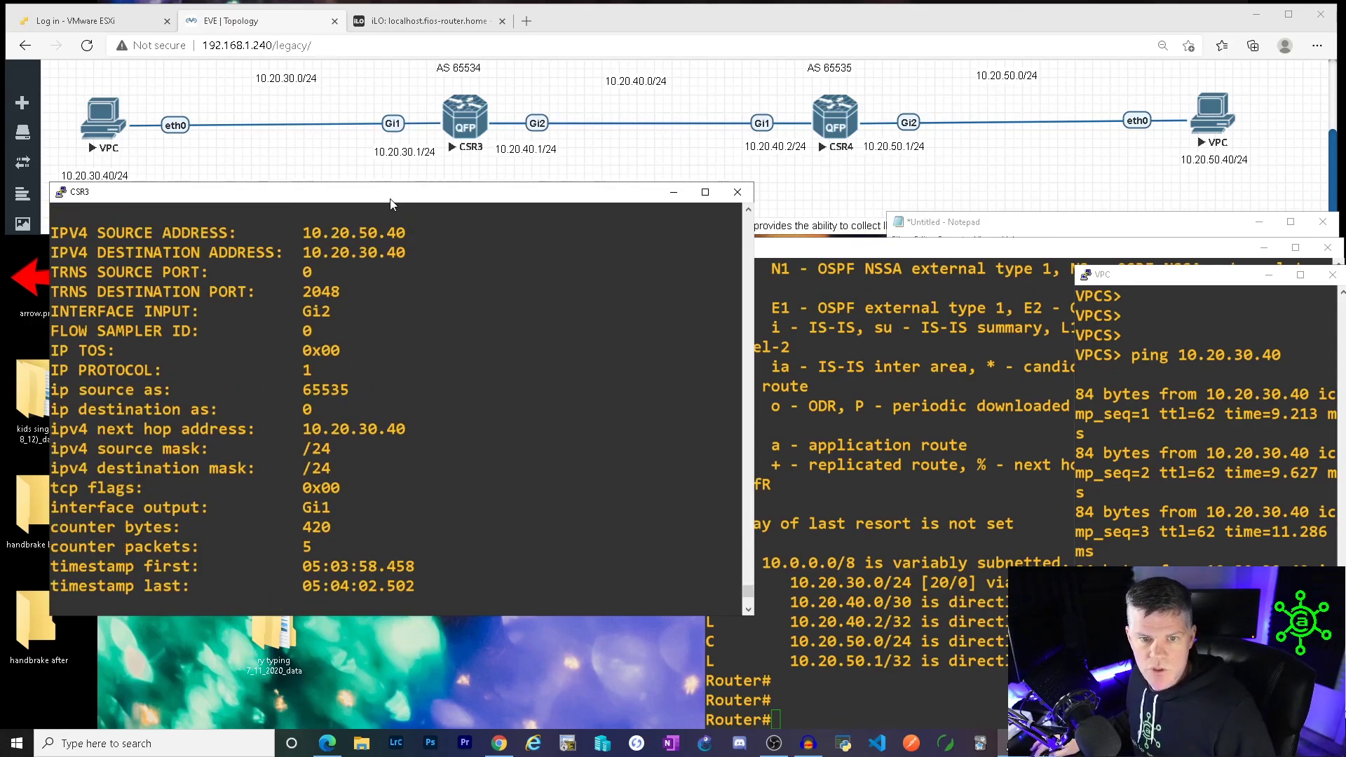
{"action": "left_click_drag", "start_coordinate": [392, 197], "coordinate": [376, 251]}
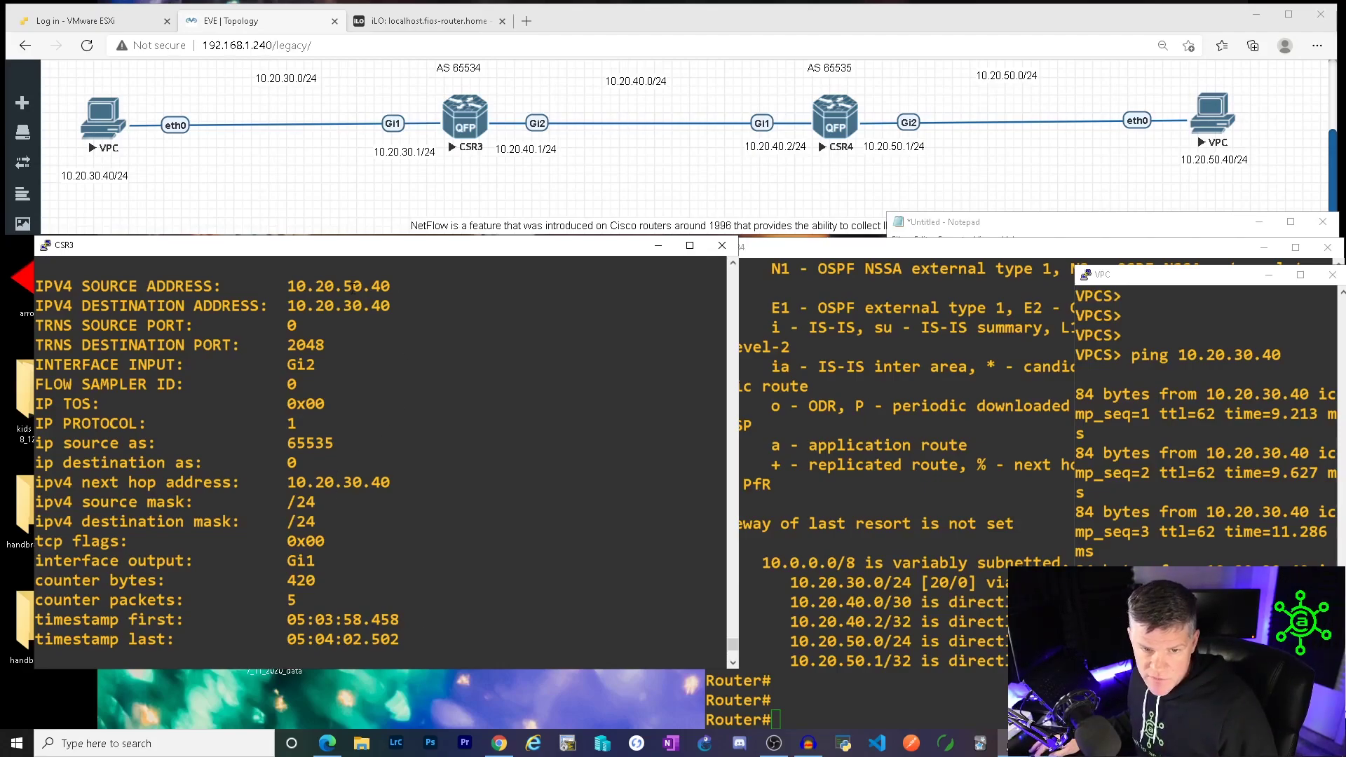
{"action": "left_click_drag", "start_coordinate": [94, 286], "coordinate": [449, 641]}
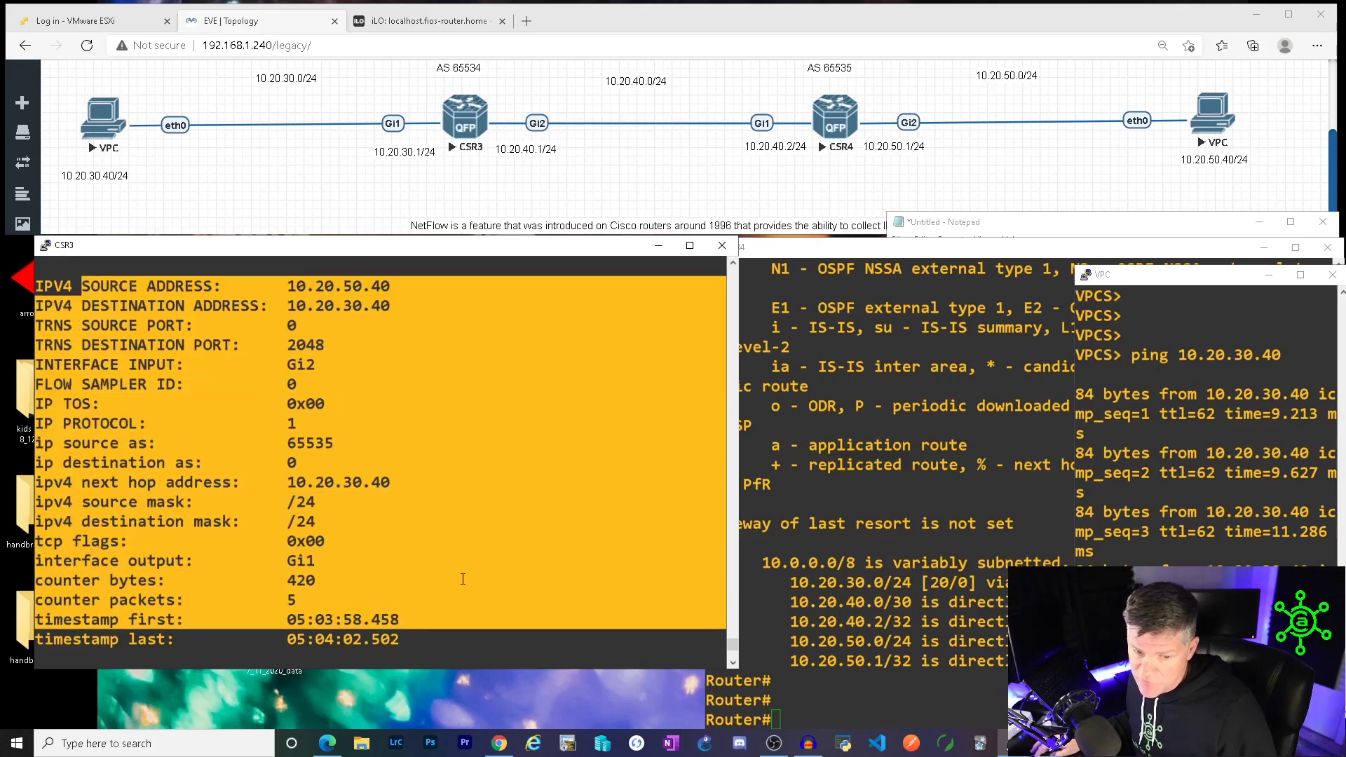
{"action": "left_click", "coordinate": [463, 577]}
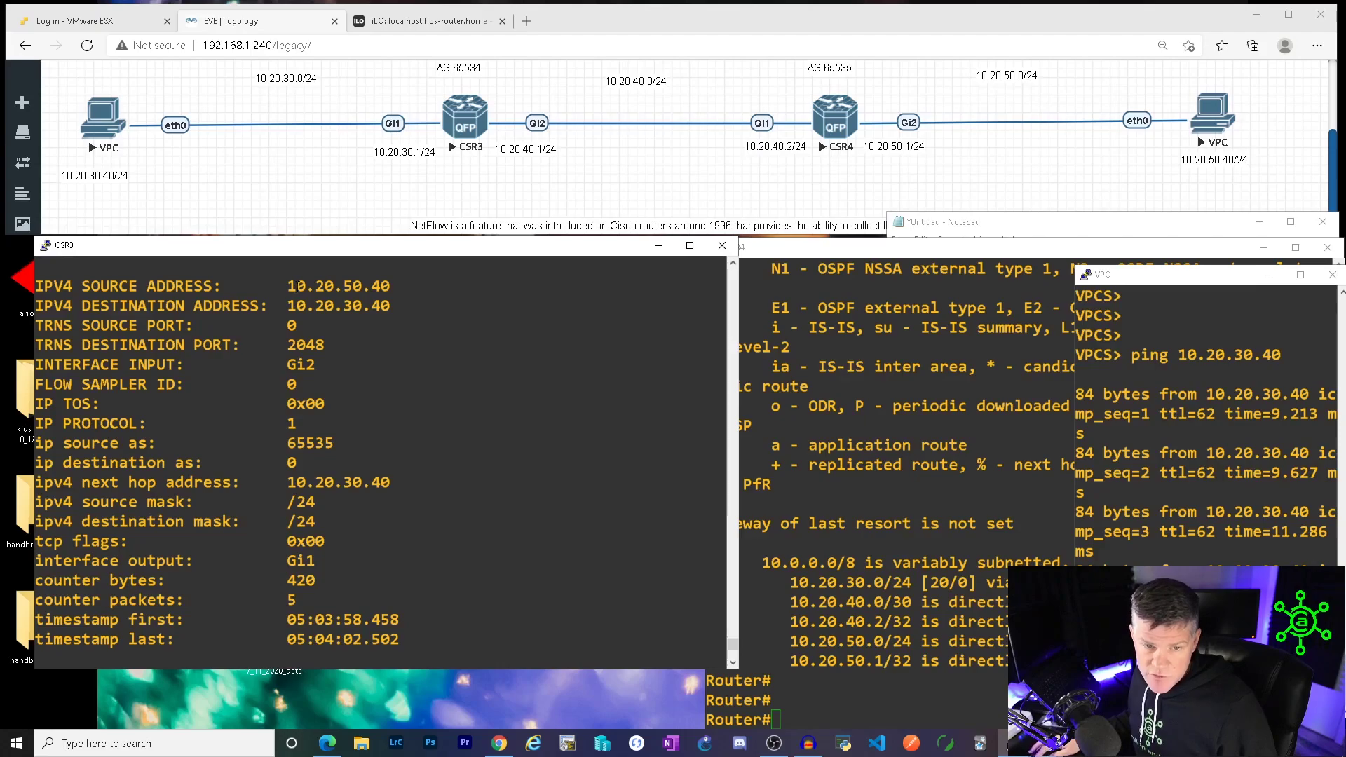
{"action": "left_click_drag", "start_coordinate": [288, 286], "coordinate": [391, 286]}
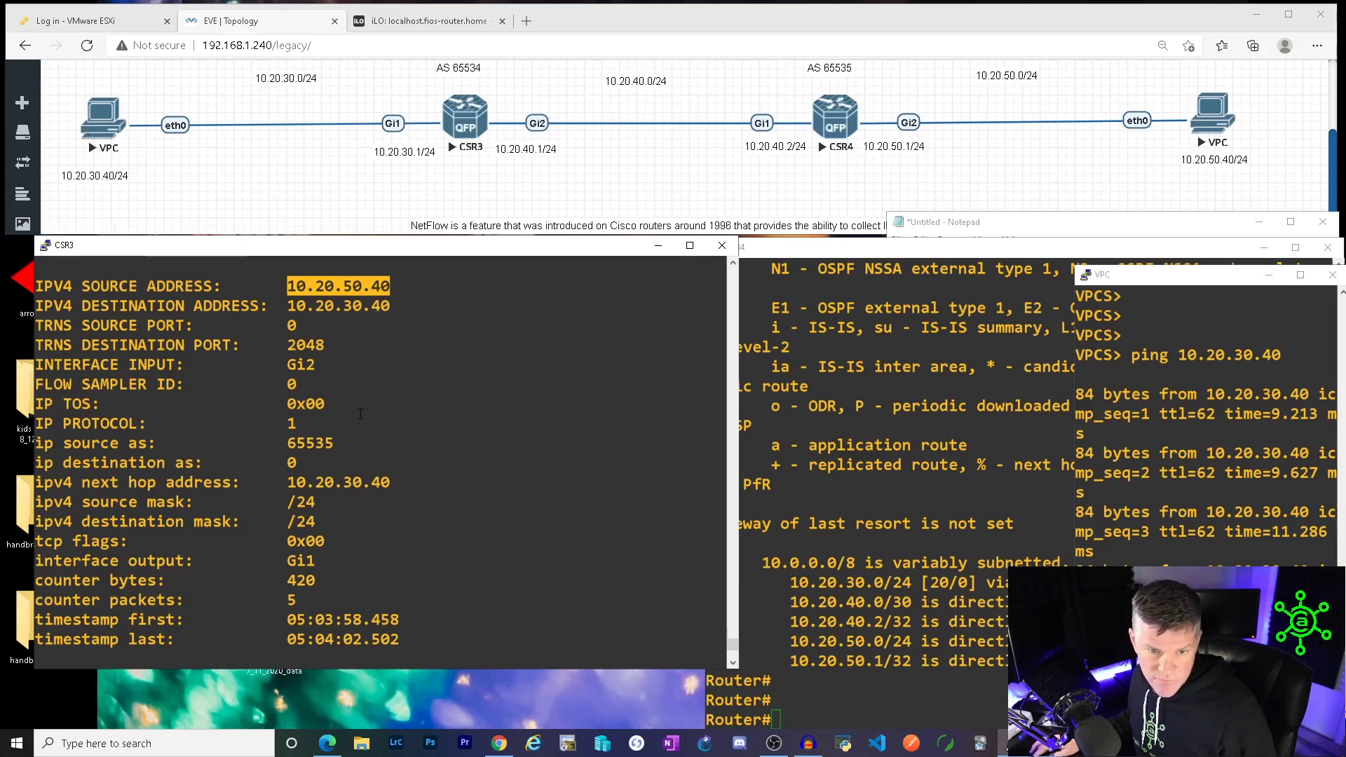
{"action": "left_click_drag", "start_coordinate": [325, 344], "coordinate": [293, 343]}
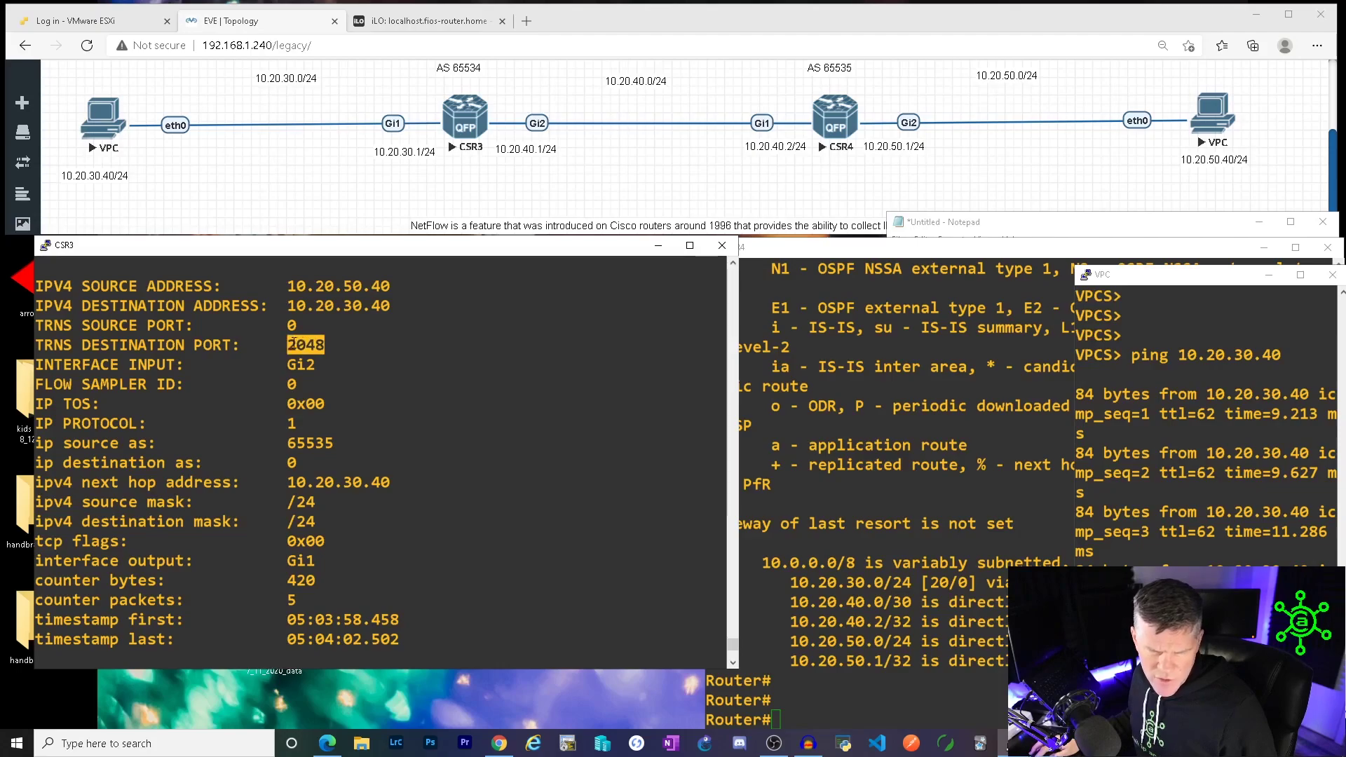
{"action": "left_click_drag", "start_coordinate": [315, 422], "coordinate": [39, 423]}
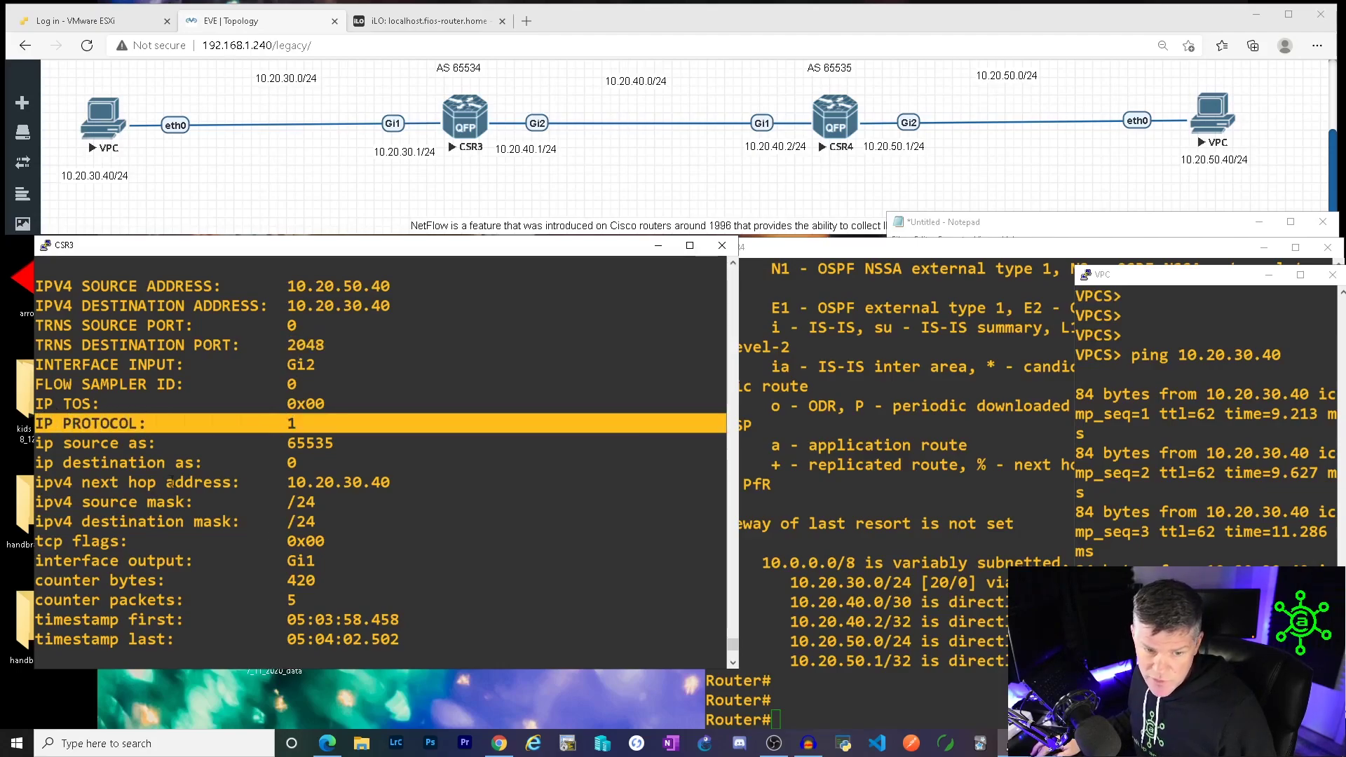
{"action": "left_click_drag", "start_coordinate": [398, 288], "coordinate": [280, 287]}
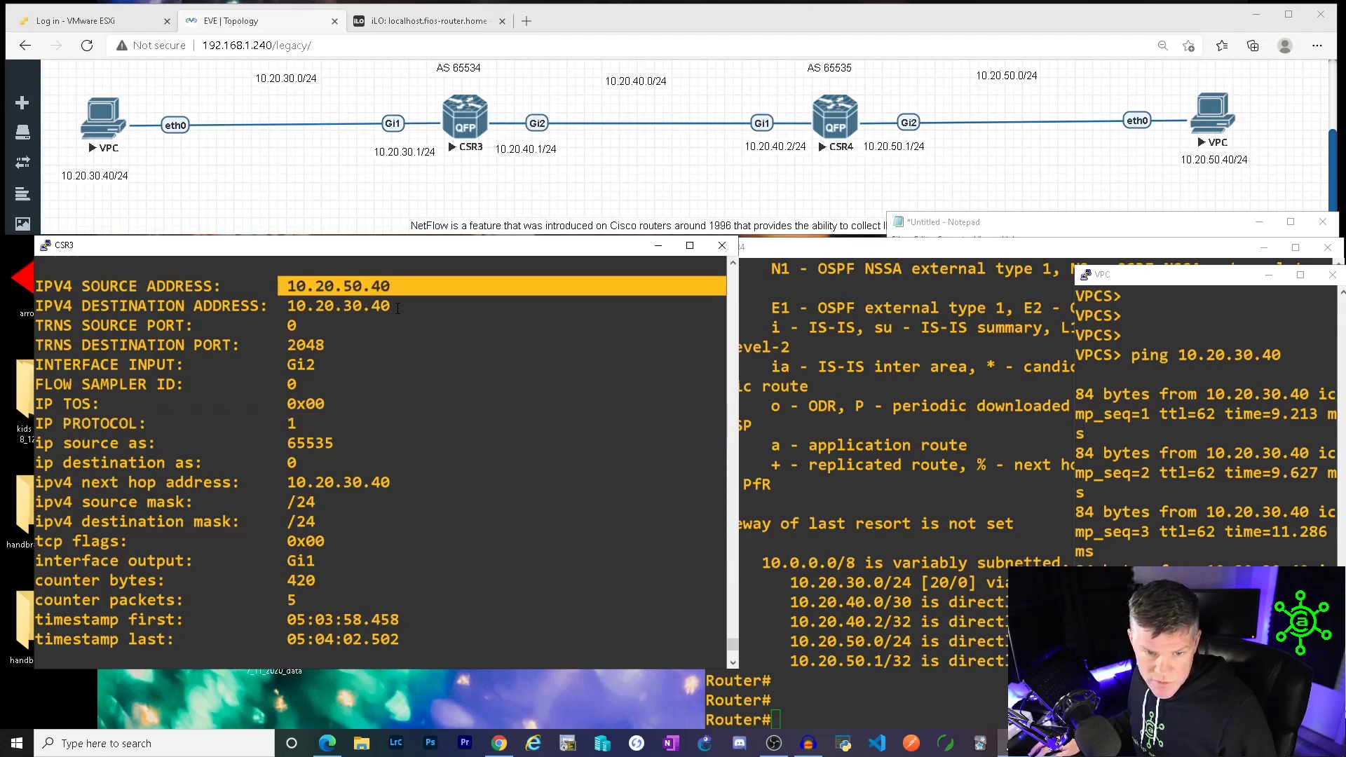
{"action": "left_click_drag", "start_coordinate": [397, 308], "coordinate": [284, 307]}
{"action": "left_click_drag", "start_coordinate": [307, 433], "coordinate": [35, 425]}
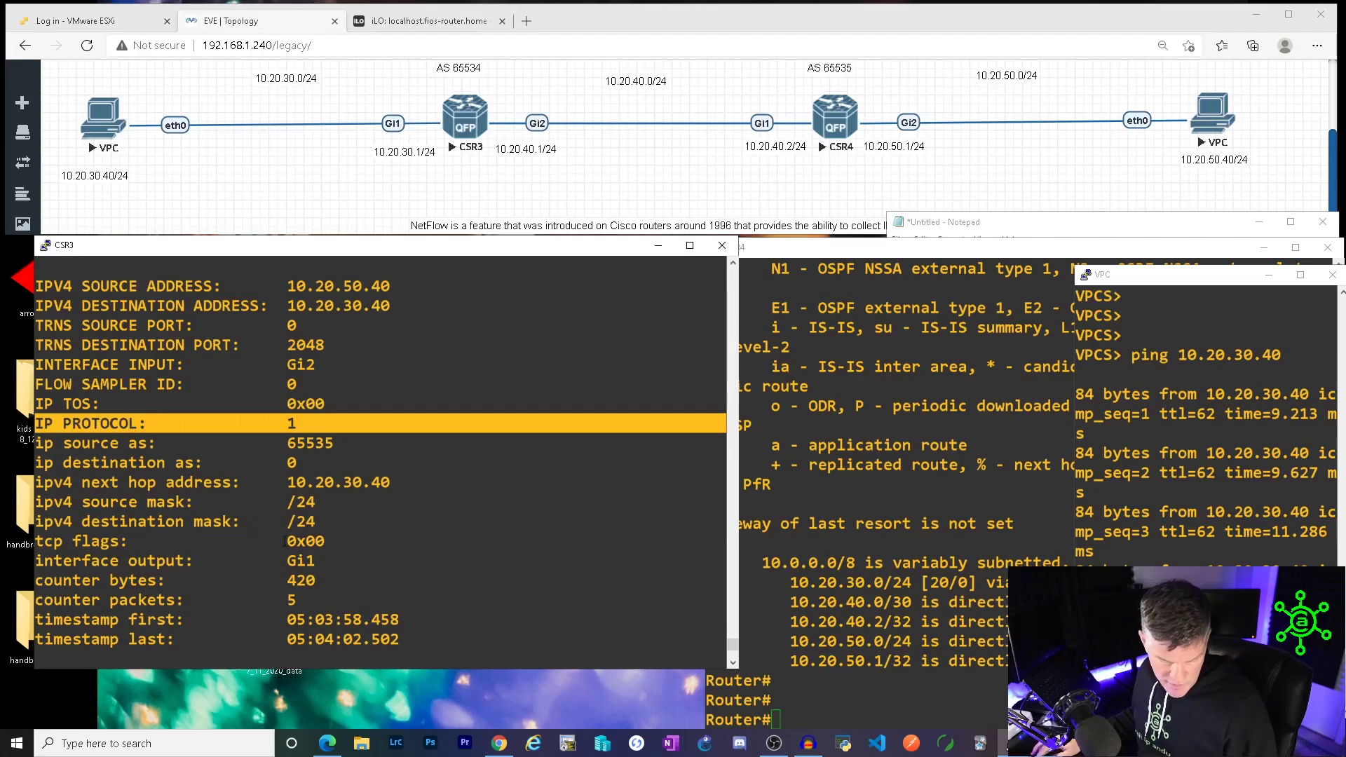
{"action": "left_click_drag", "start_coordinate": [387, 490], "coordinate": [335, 484]}
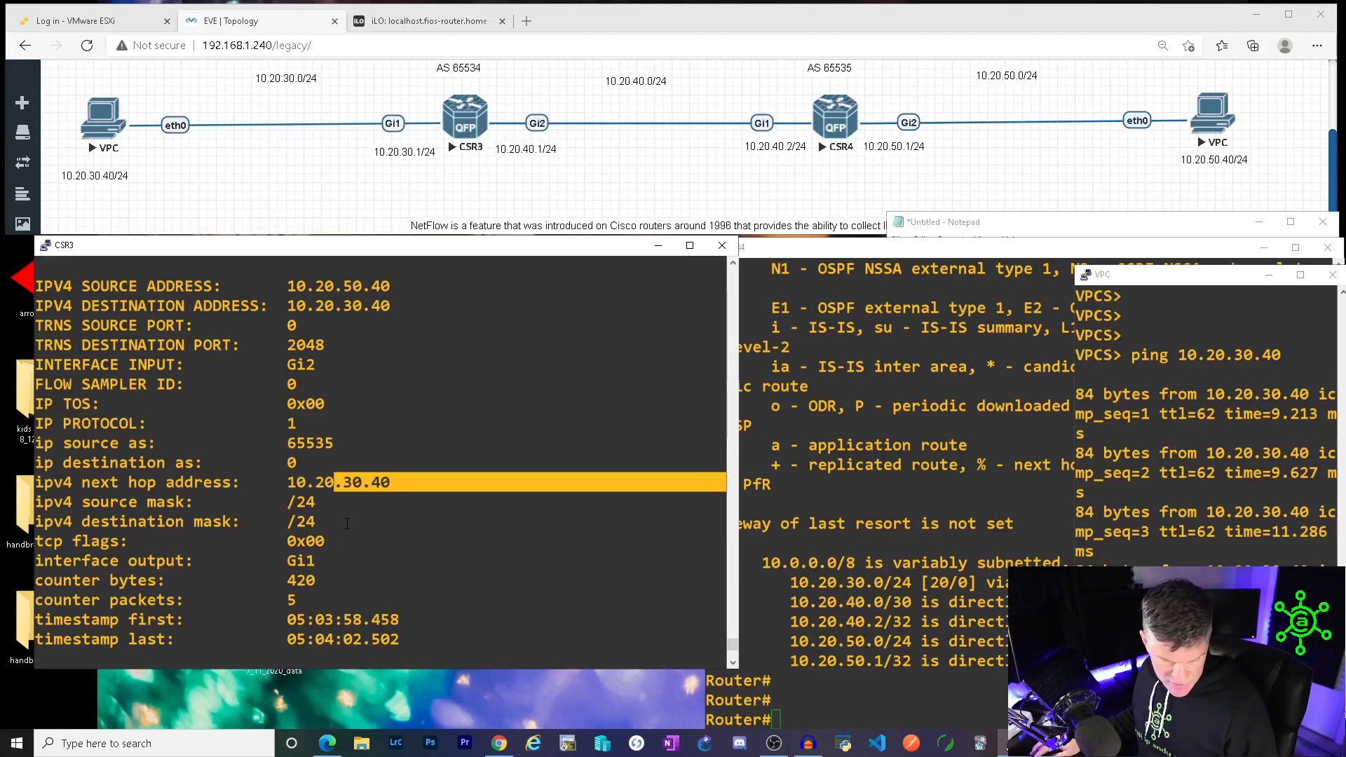
{"action": "scroll", "coordinate": [343, 553], "scroll_direction": "down", "scroll_amount": 3}
{"action": "scroll", "coordinate": [343, 553], "scroll_direction": "up", "scroll_amount": 3}
{"action": "left_click_drag", "start_coordinate": [411, 642], "coordinate": [42, 282]}
{"action": "left_click_drag", "start_coordinate": [392, 286], "coordinate": [302, 285]}
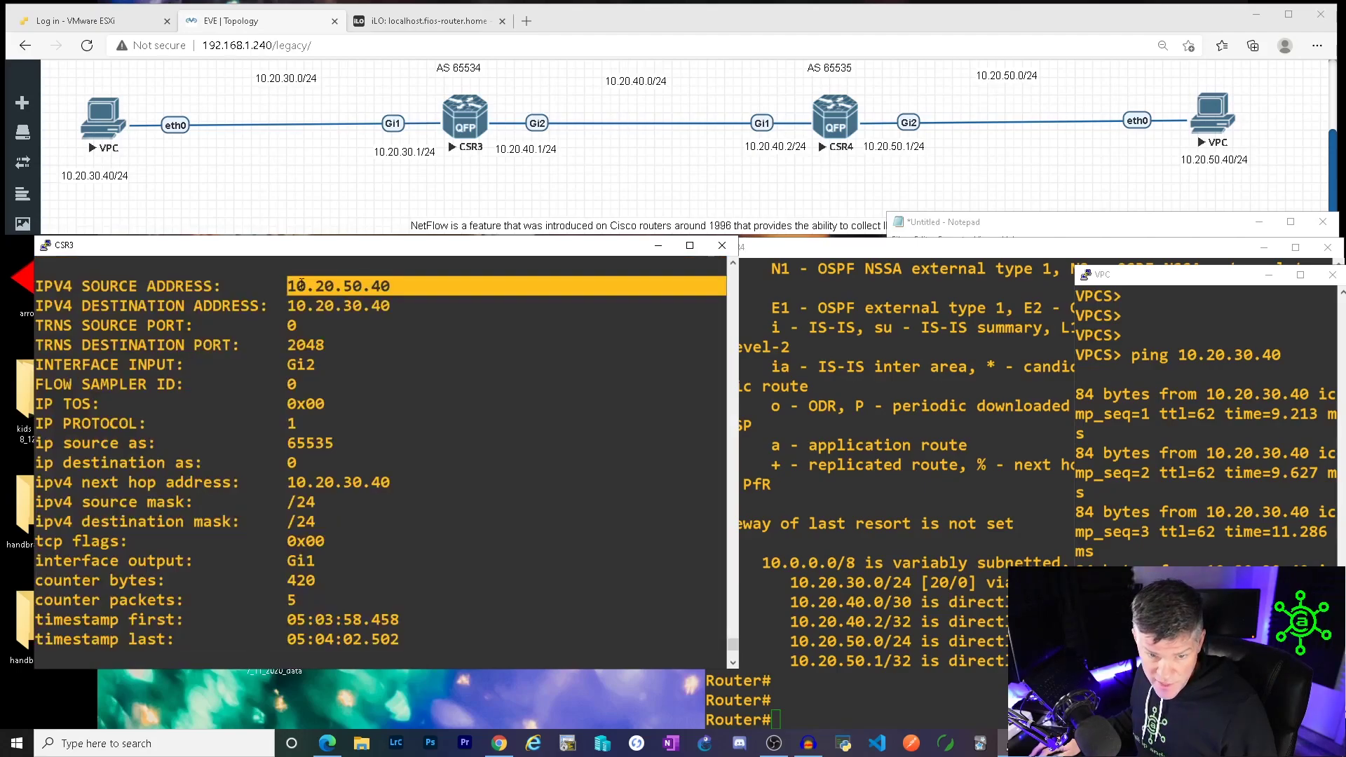
{"action": "left_click_drag", "start_coordinate": [391, 306], "coordinate": [301, 306]}
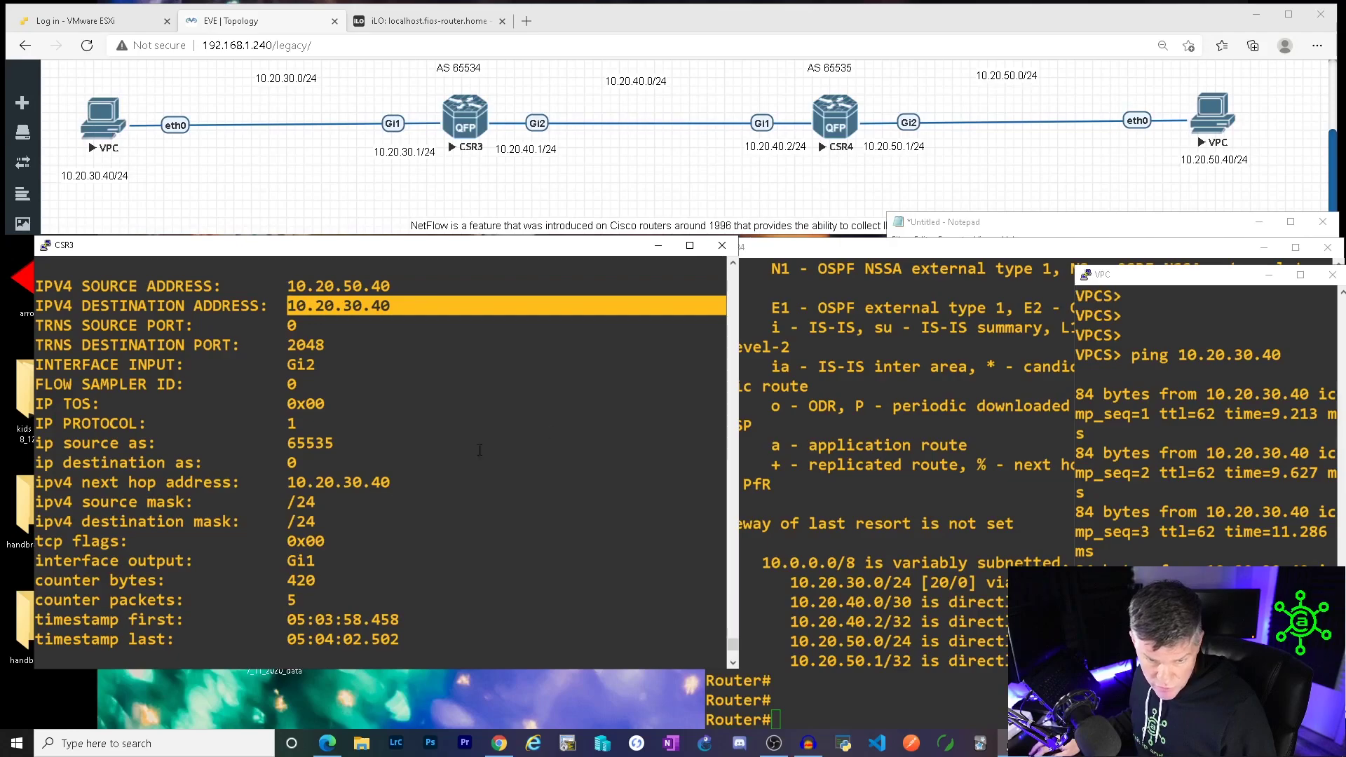
{"action": "left_click", "coordinate": [315, 473]}
{"action": "scroll", "coordinate": [552, 519], "scroll_direction": "down", "scroll_amount": 7}
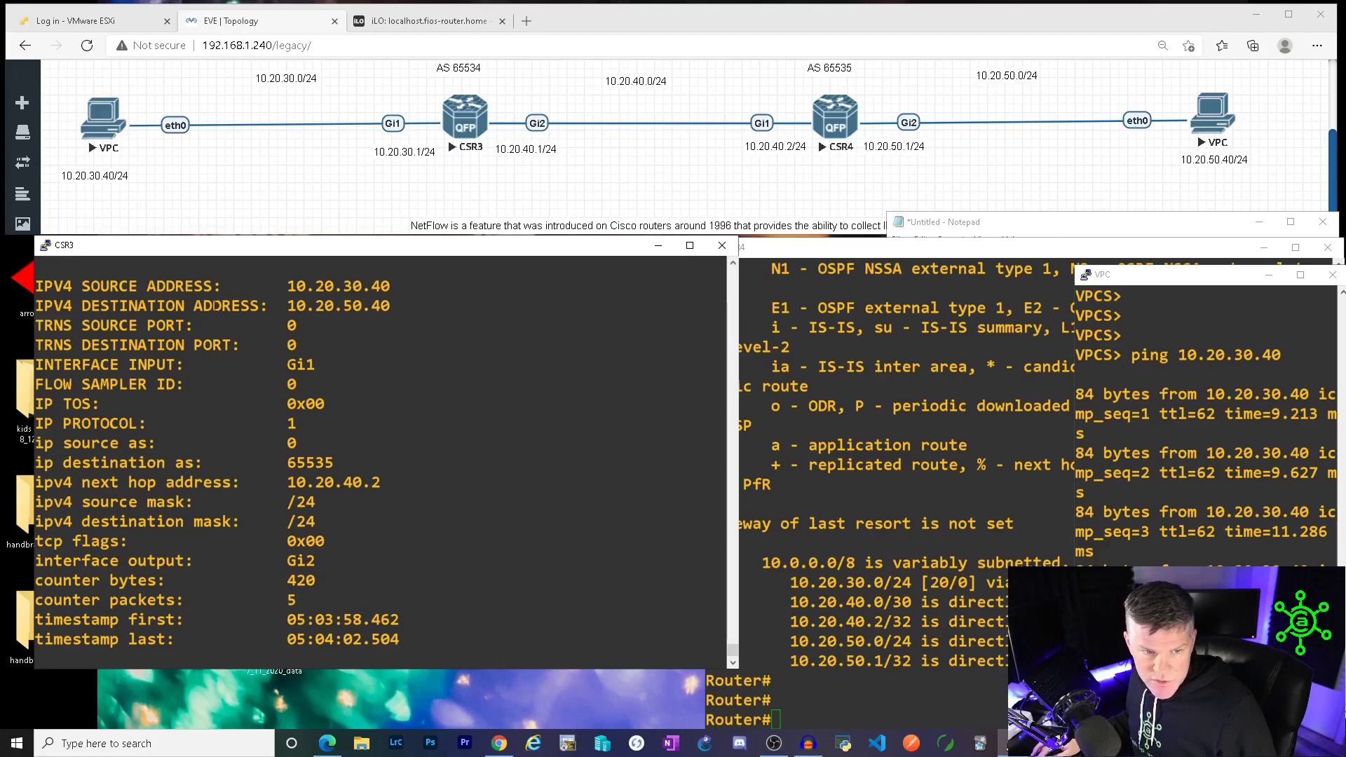
Highlight the 10.20.30.40-to-10.20.50.40 flow's addresses, IP protocol 1 and output interface Gi2.
{"action": "left_click_drag", "start_coordinate": [281, 286], "coordinate": [722, 288]}
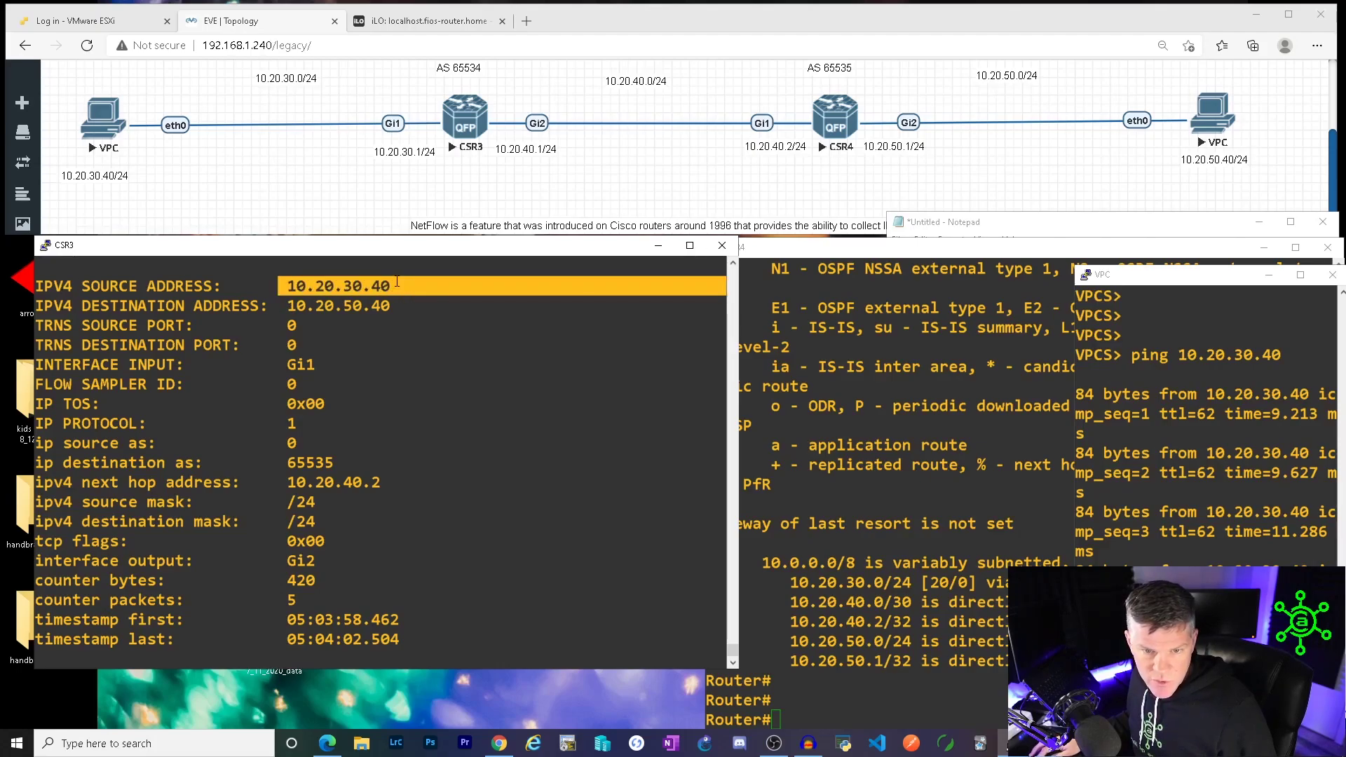
{"action": "left_click_drag", "start_coordinate": [288, 306], "coordinate": [393, 303]}
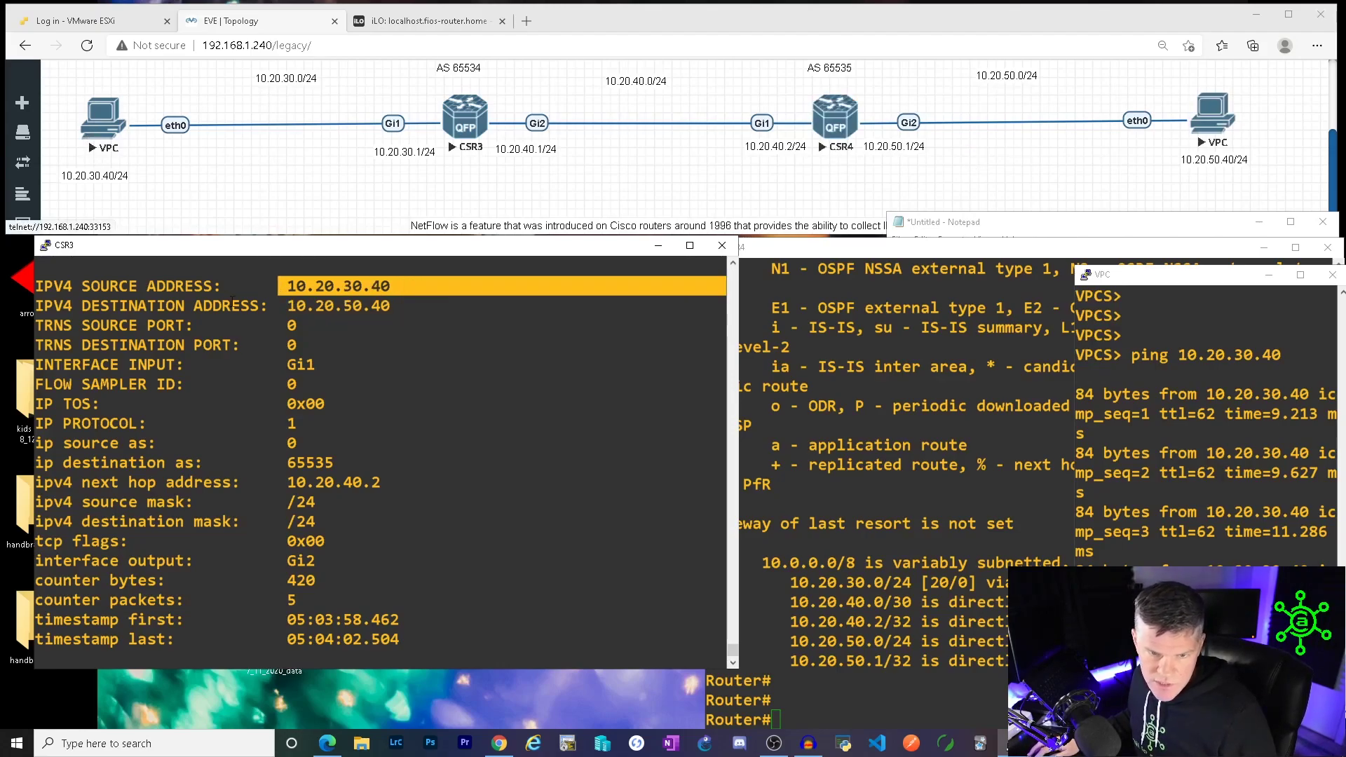
{"action": "left_click_drag", "start_coordinate": [280, 306], "coordinate": [392, 307]}
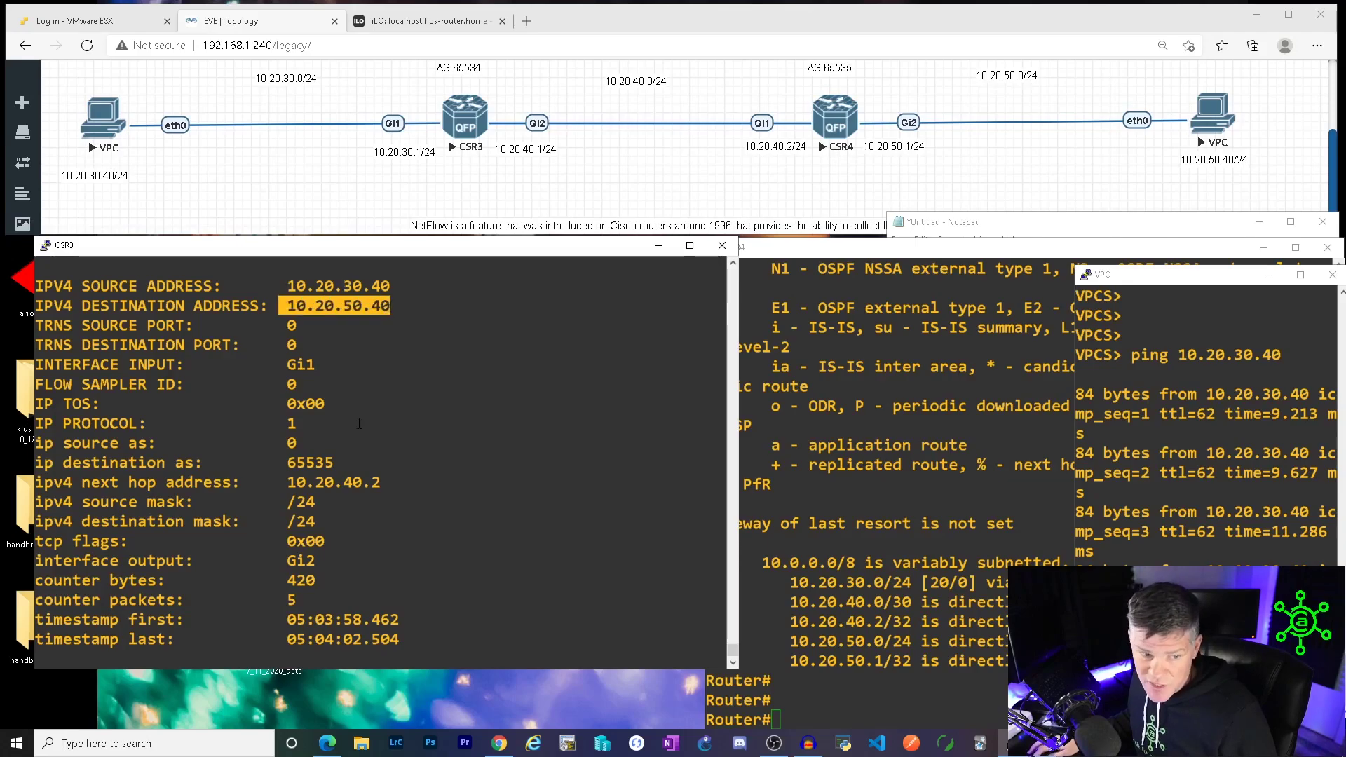
{"action": "left_click_drag", "start_coordinate": [701, 424], "coordinate": [325, 406]}
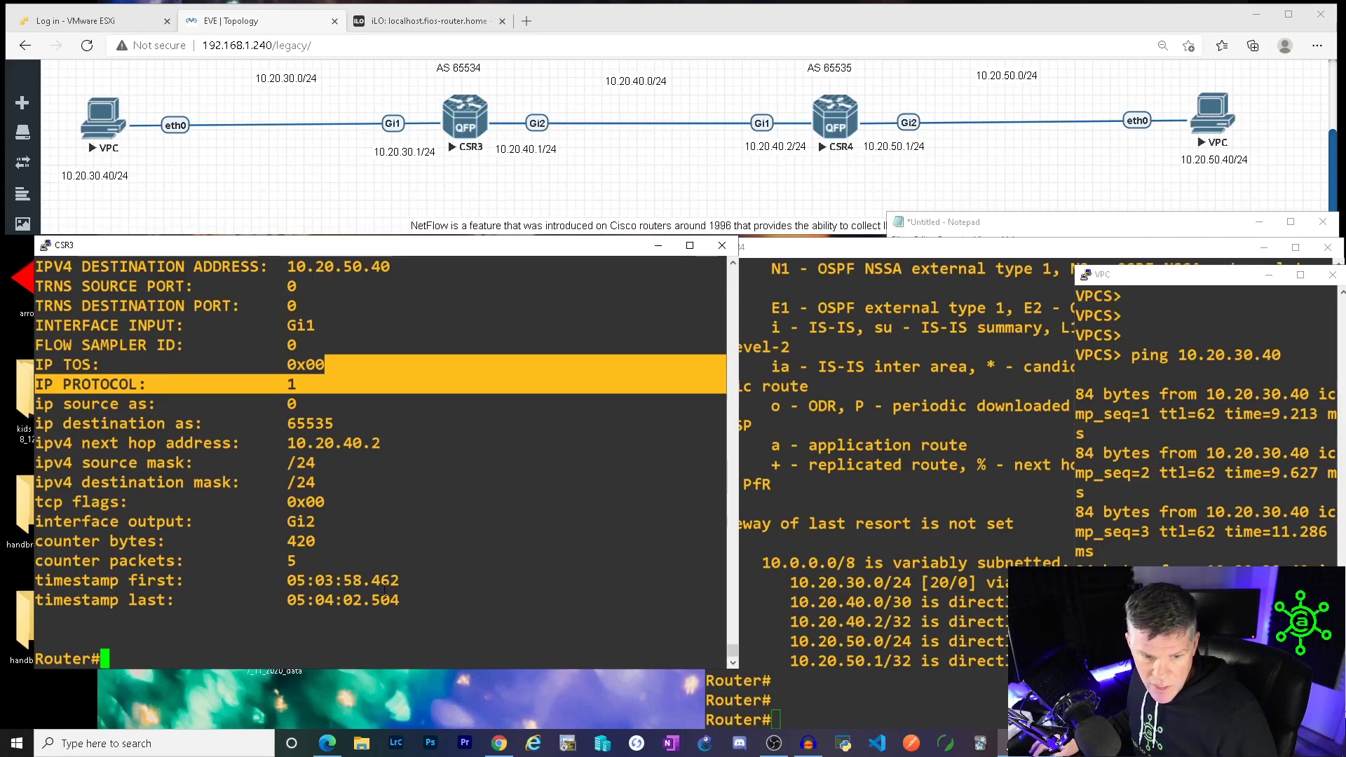
{"action": "left_click_drag", "start_coordinate": [701, 521], "coordinate": [65, 521]}
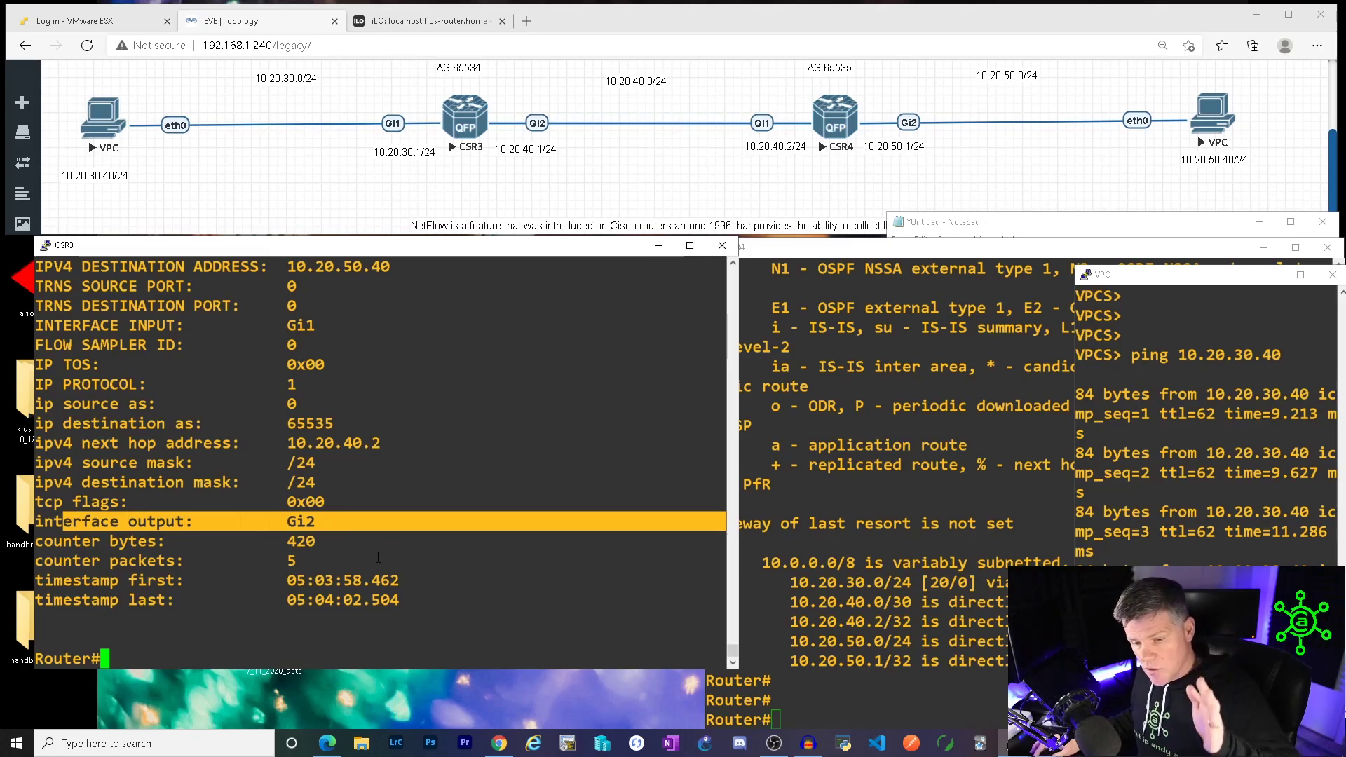
{"action": "scroll", "coordinate": [393, 556], "scroll_direction": "up", "scroll_amount": 3}
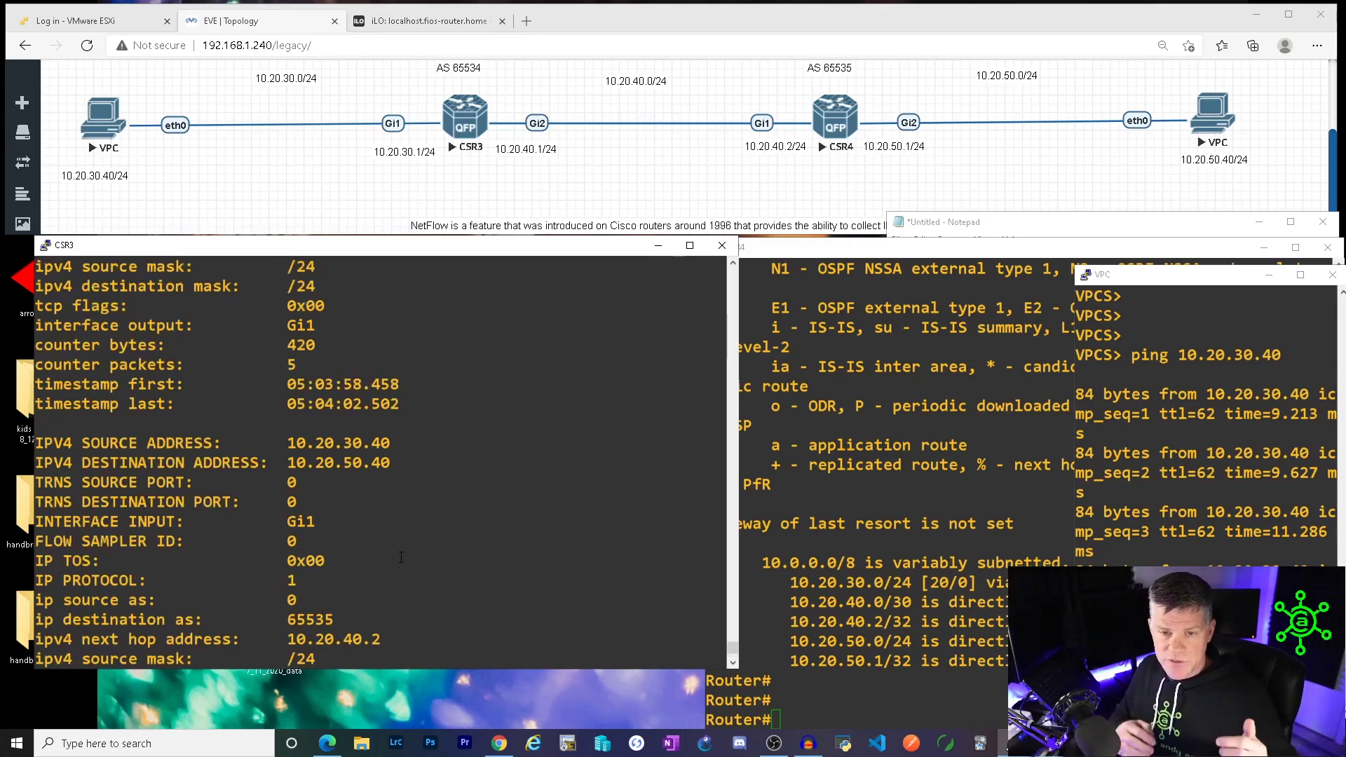